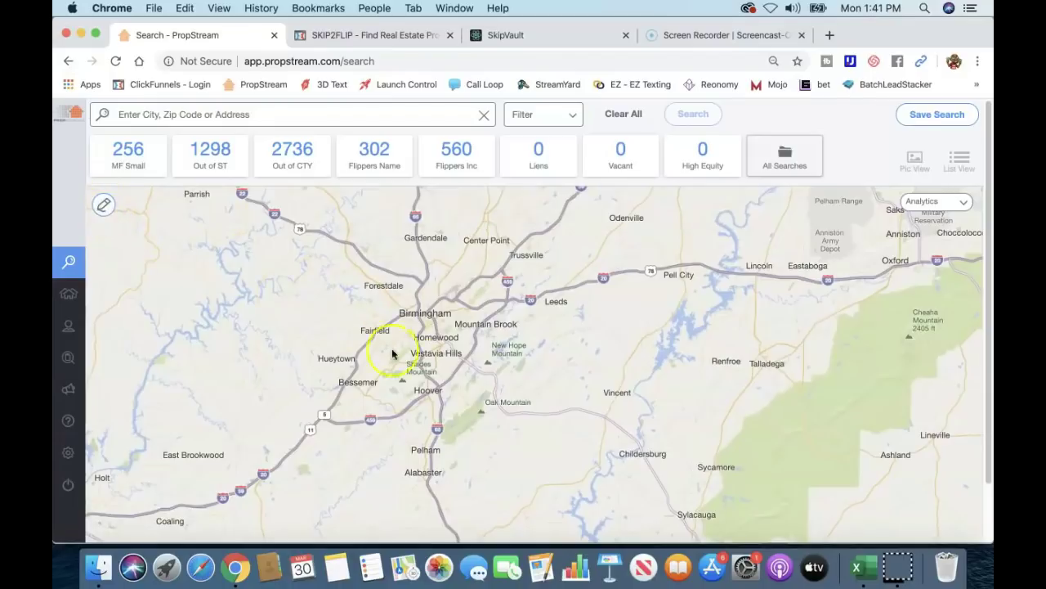
- Draw a search area on the map around Homewood, Vestavia Hills, Mountain Brook and Irondale, and search within it
{"action": "left_click", "coordinate": [102, 207]}
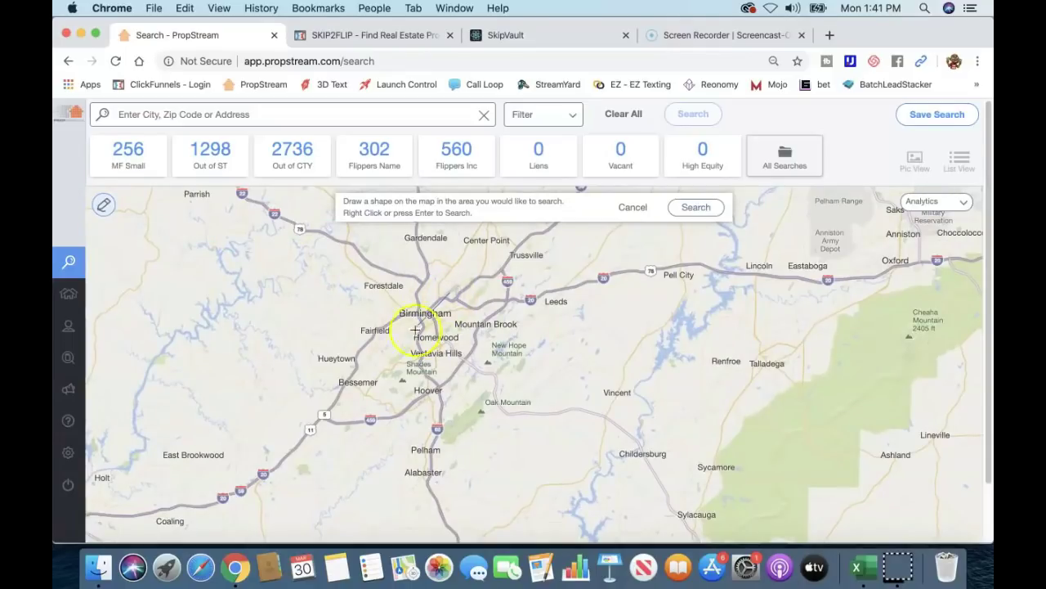
{"action": "mouse_move", "coordinate": [413, 335]}
{"action": "left_mouse_down"}
{"action": "mouse_move", "coordinate": [408, 316]}
{"action": "mouse_move", "coordinate": [421, 350]}
{"action": "mouse_move", "coordinate": [408, 343]}
{"action": "mouse_move", "coordinate": [431, 384]}
{"action": "left_mouse_up"}
{"action": "left_click", "coordinate": [433, 384]}
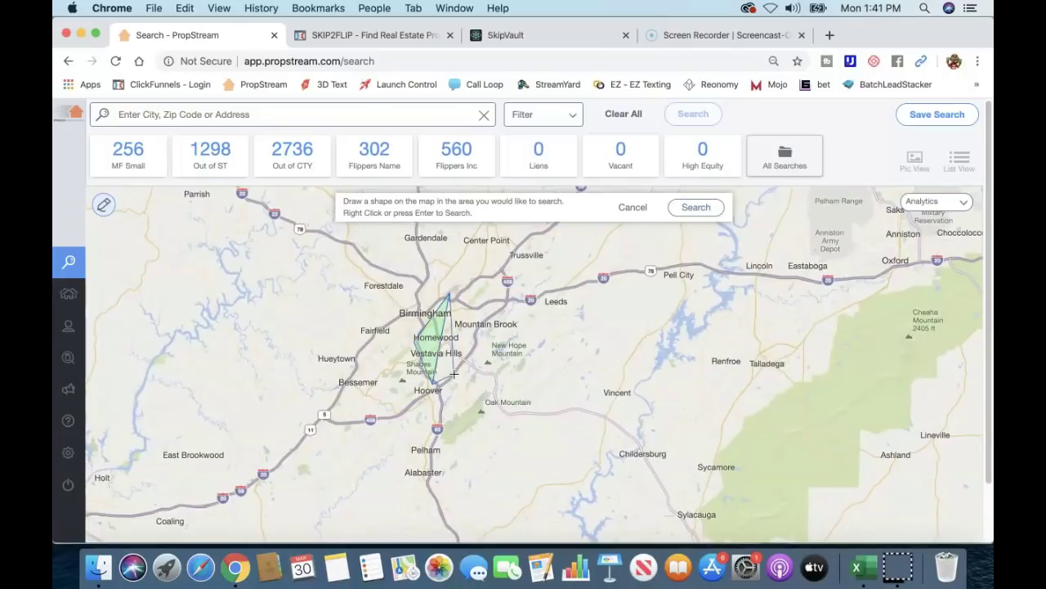
{"action": "left_click", "coordinate": [453, 373]}
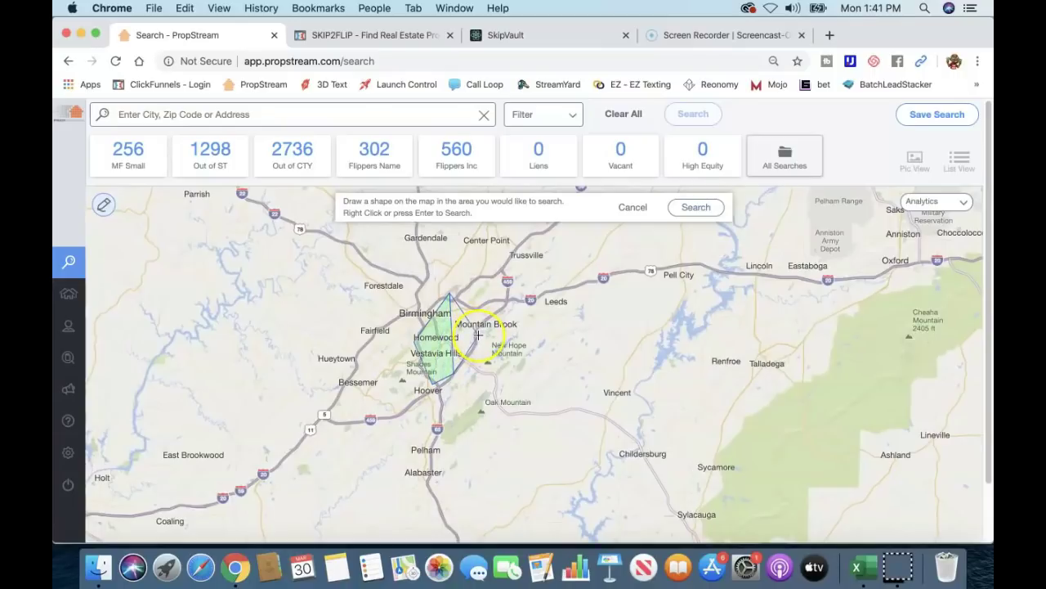
{"action": "left_click", "coordinate": [478, 335]}
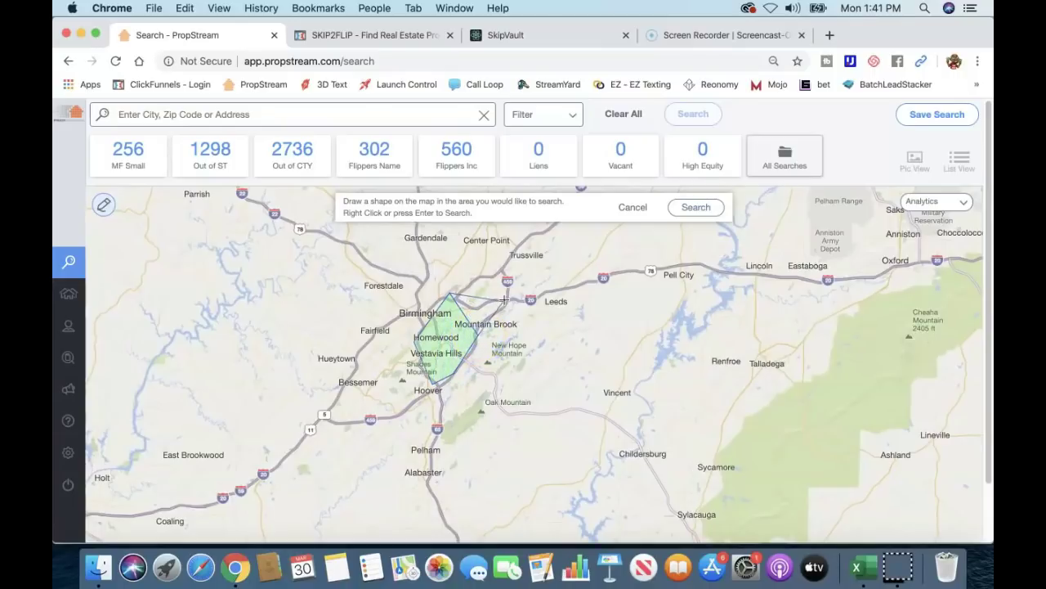
{"action": "left_click", "coordinate": [503, 303]}
{"action": "scroll", "coordinate": [519, 309], "scroll_direction": "down", "scroll_amount": 3}
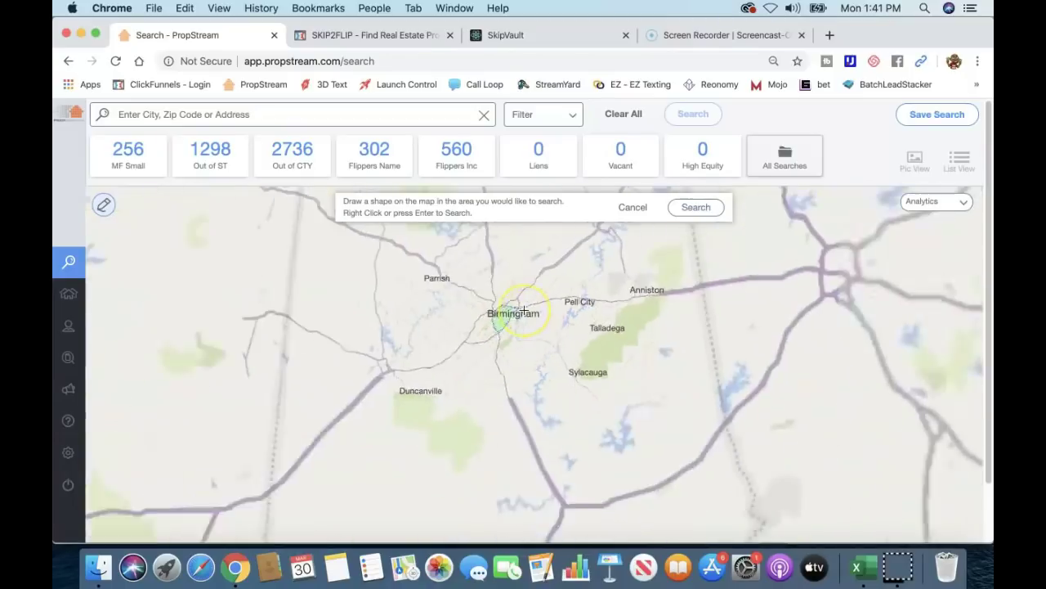
{"action": "scroll", "coordinate": [524, 310], "scroll_direction": "up", "scroll_amount": 4}
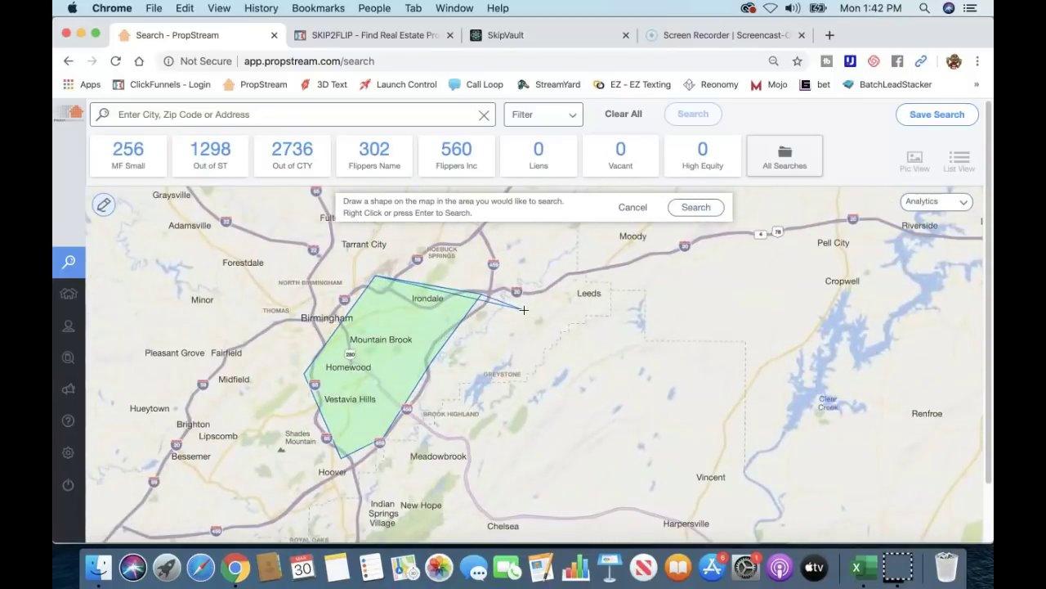
{"action": "left_click", "coordinate": [695, 208]}
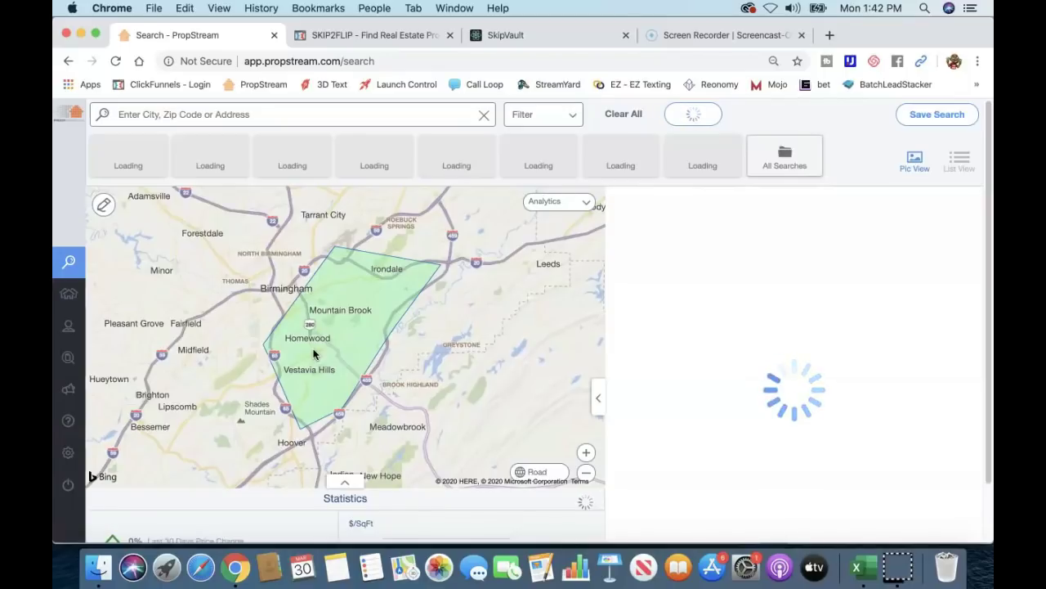
- Filter the search to non-owner-occupied properties on the Free & Clear quick list
{"action": "left_click", "coordinate": [575, 120]}
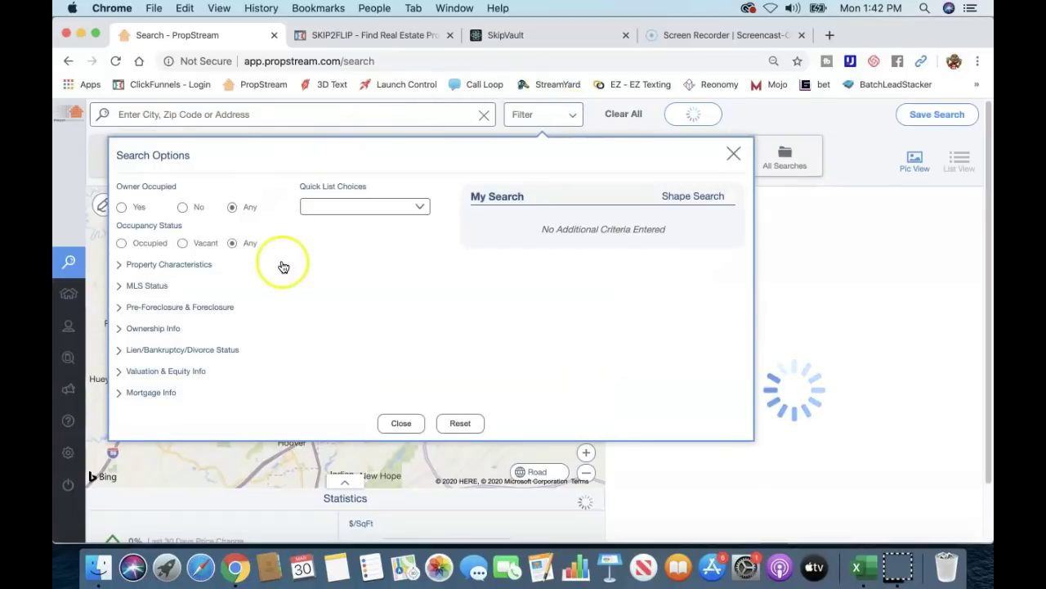
{"action": "left_click", "coordinate": [184, 209]}
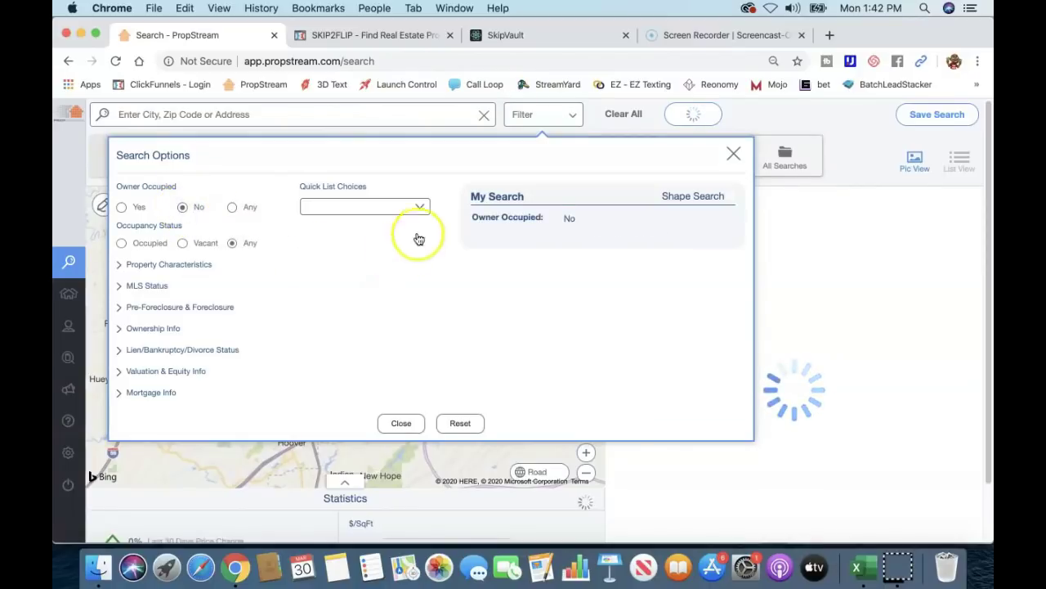
{"action": "left_click", "coordinate": [418, 207]}
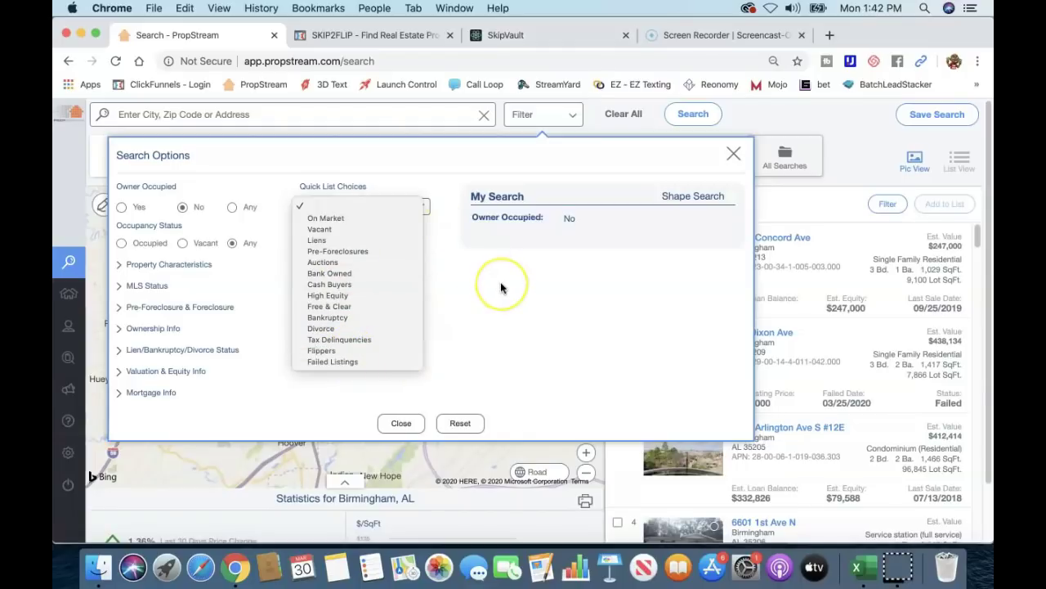
{"action": "left_click", "coordinate": [348, 306]}
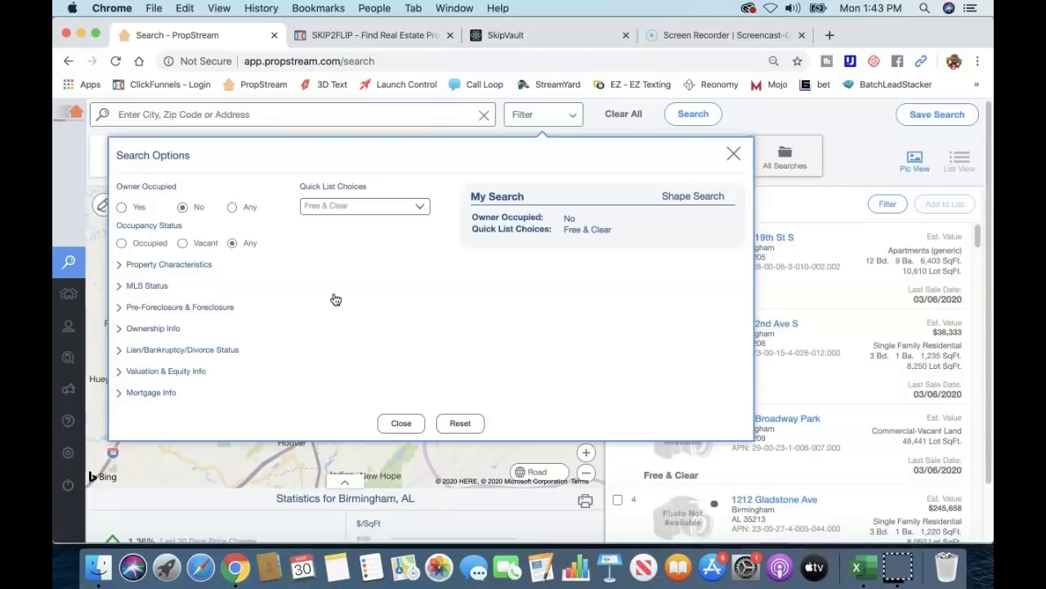
- Restrict the property characteristics to the Residential classification and the Single Family type
{"action": "left_click", "coordinate": [164, 266]}
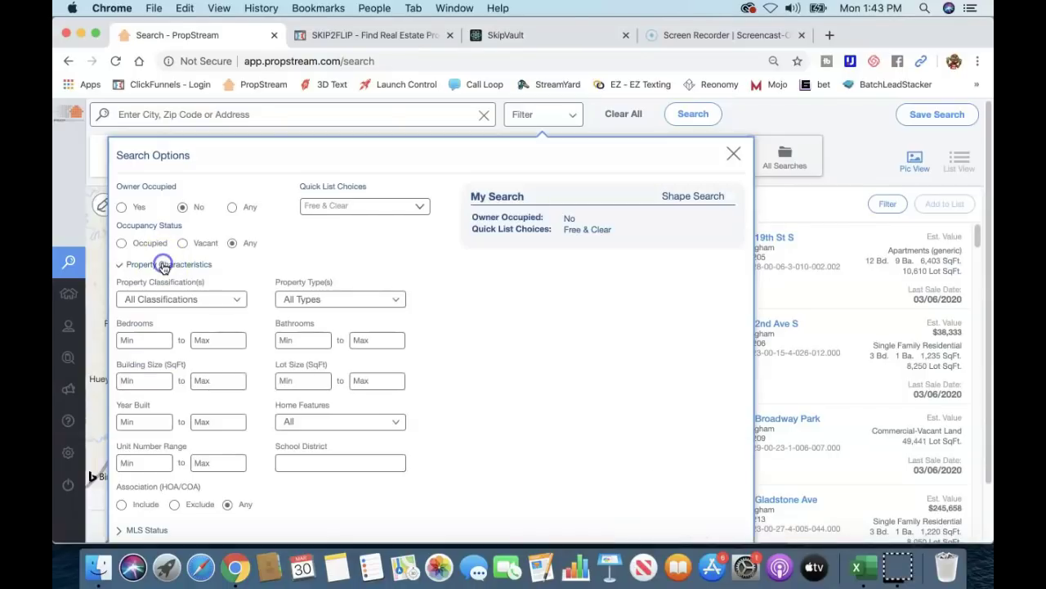
{"action": "left_click", "coordinate": [236, 301]}
{"action": "left_click", "coordinate": [175, 324]}
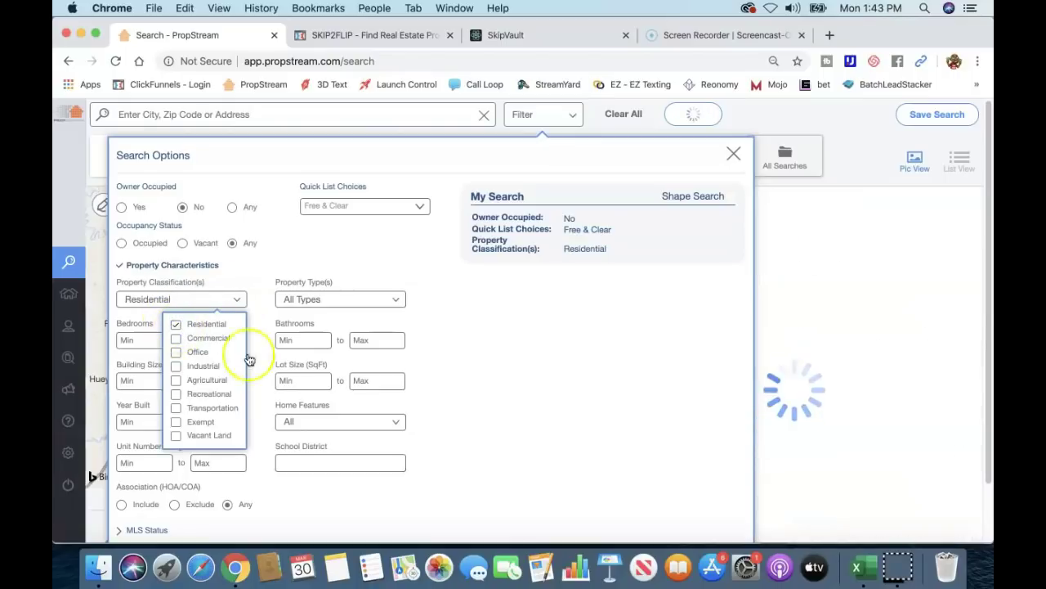
{"action": "left_click", "coordinate": [327, 300]}
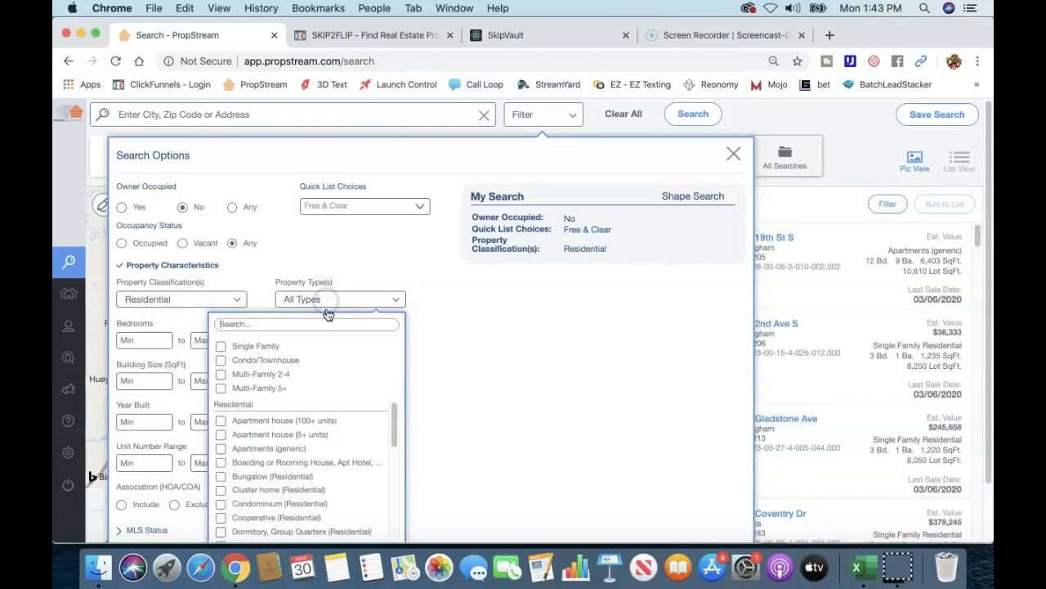
{"action": "left_click", "coordinate": [220, 346]}
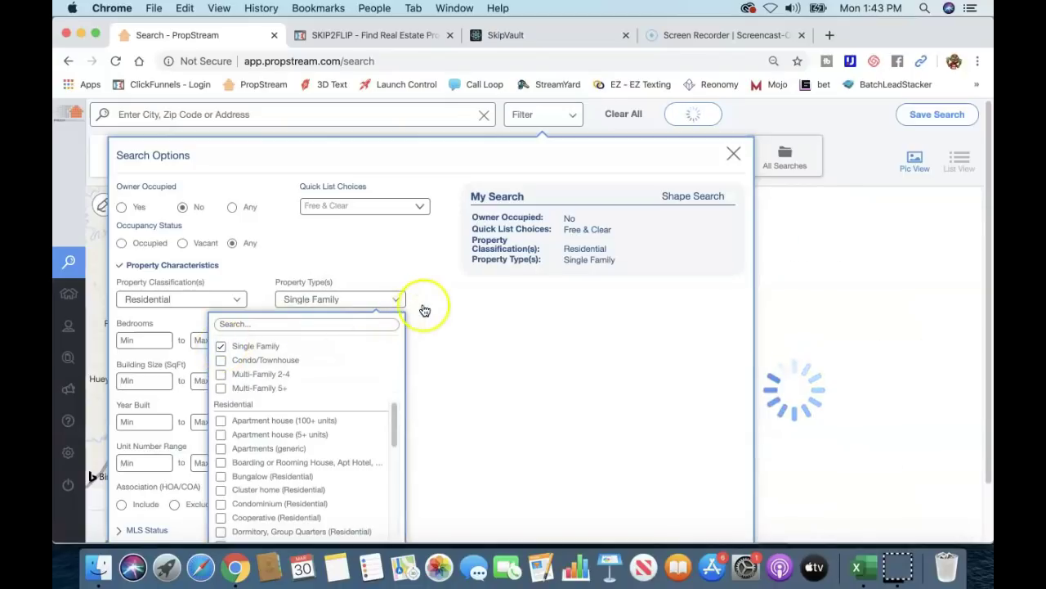
{"action": "left_click", "coordinate": [461, 293]}
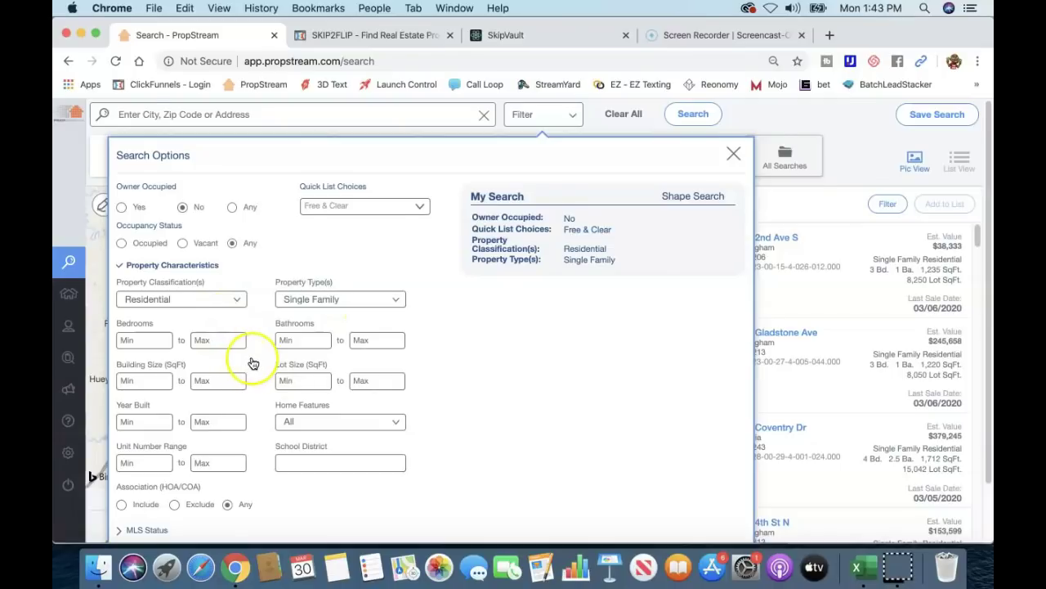
{"action": "scroll", "coordinate": [245, 351], "scroll_direction": "down", "scroll_amount": 1}
{"action": "left_click", "coordinate": [164, 237]}
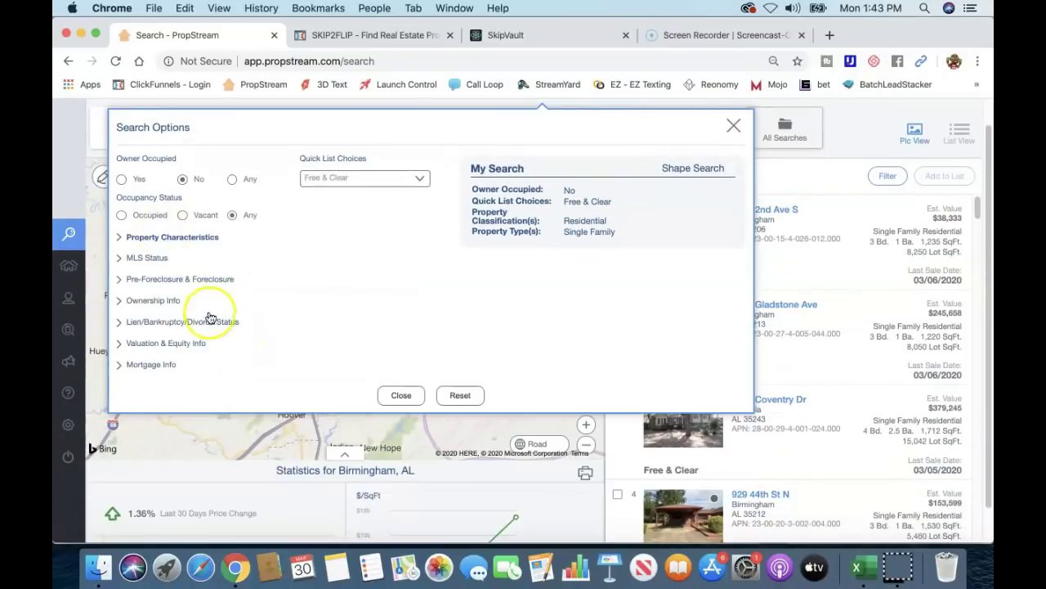
- Set the MLS status filter to exclude properties that are on the market
{"action": "left_click", "coordinate": [149, 259]}
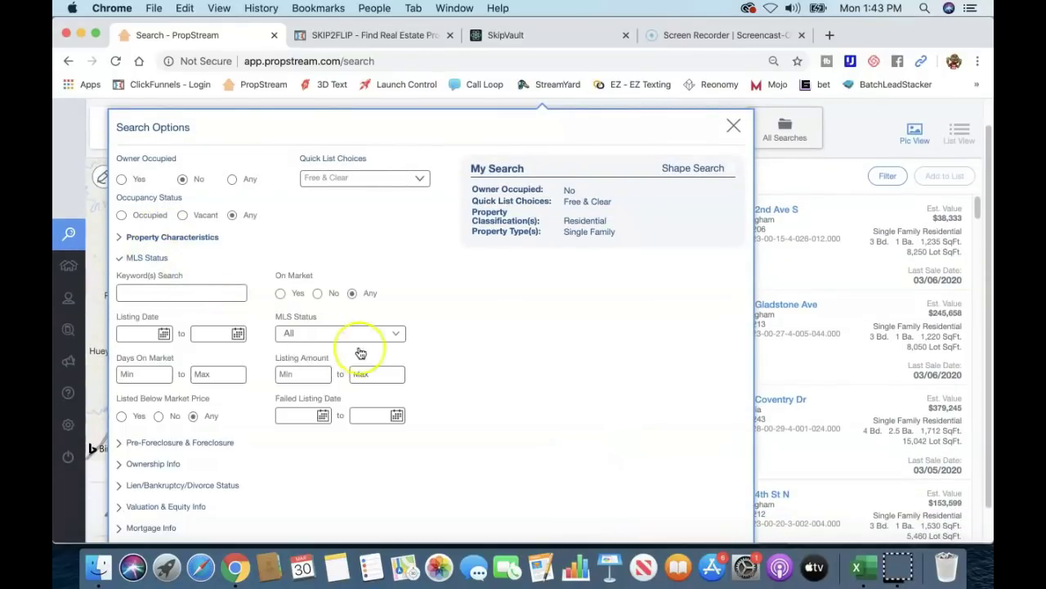
{"action": "left_click", "coordinate": [317, 295]}
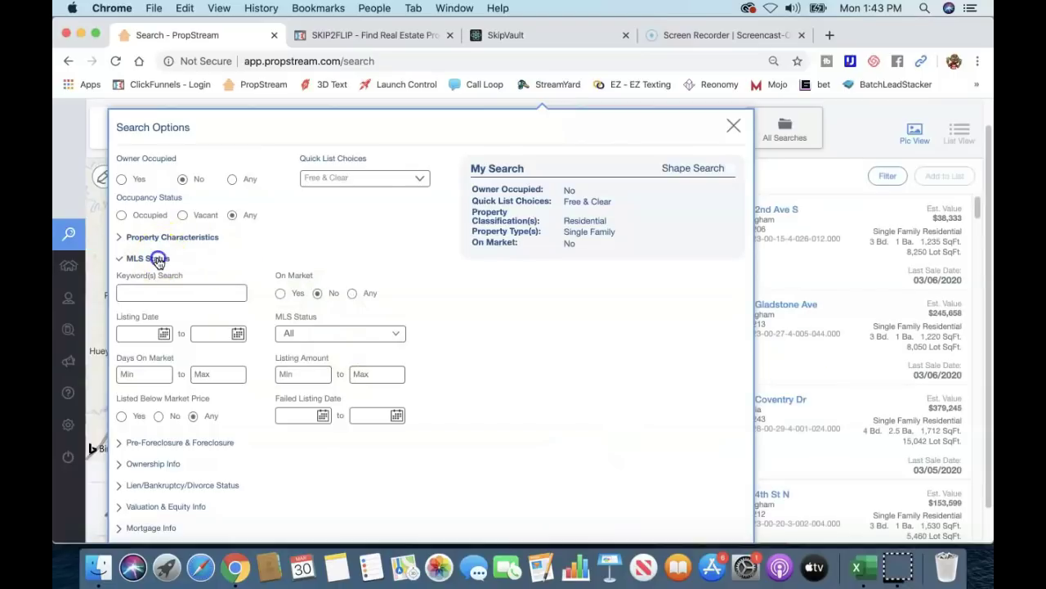
{"action": "left_click", "coordinate": [148, 258]}
- Filter ownership to Individual owners with at least 1 year of ownership, include unknown sale dates, and close the search options
{"action": "left_click", "coordinate": [163, 300]}
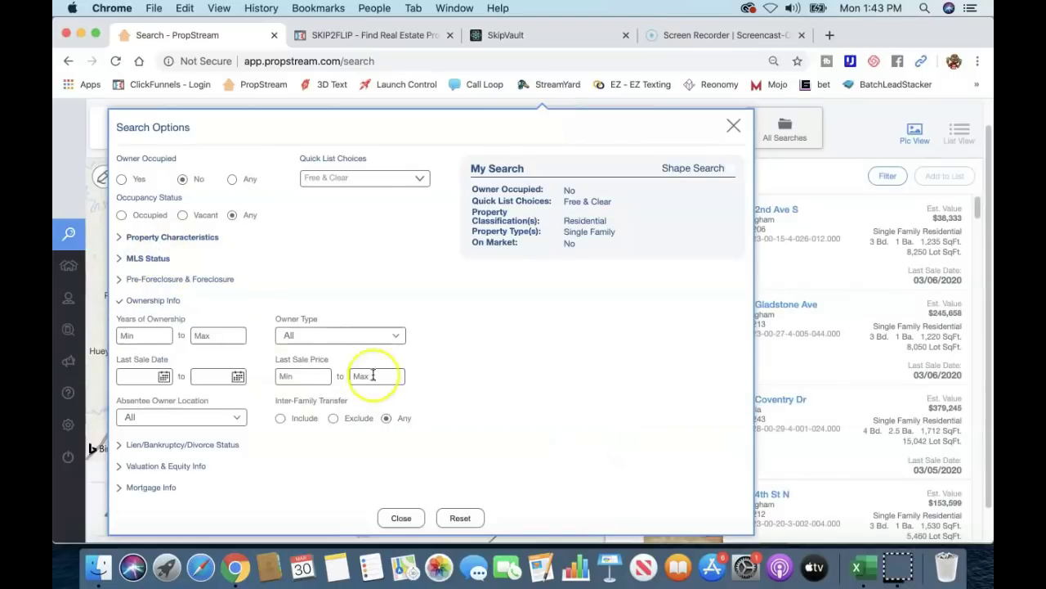
{"action": "left_click", "coordinate": [395, 335]}
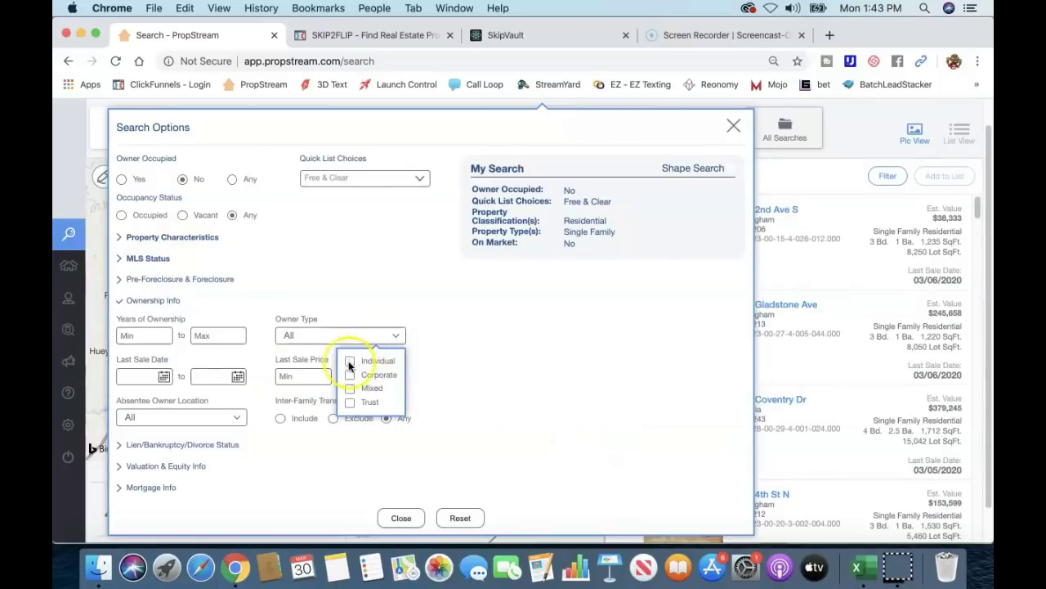
{"action": "left_click", "coordinate": [350, 361]}
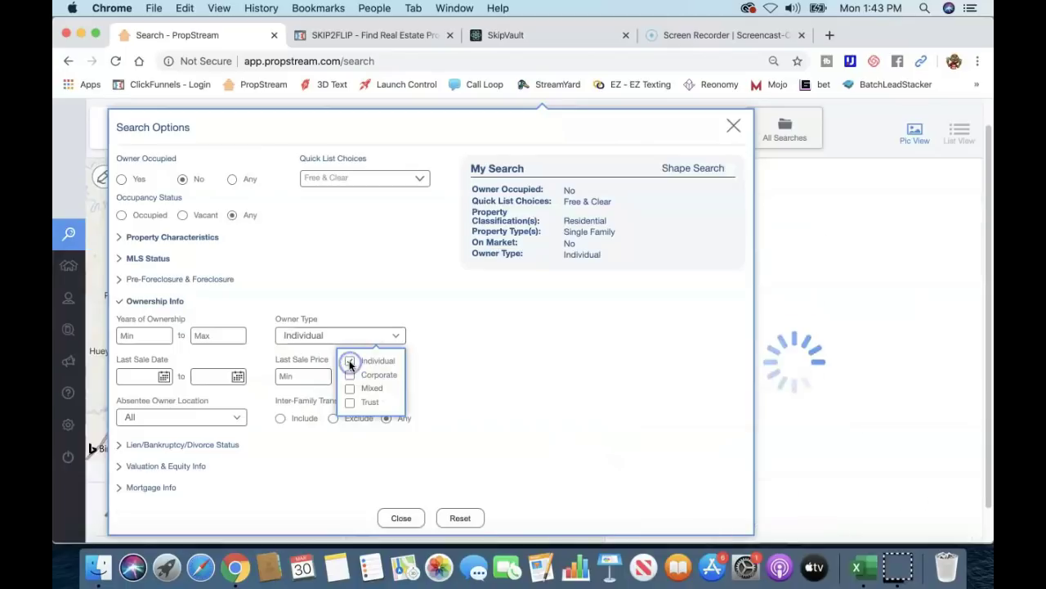
{"action": "left_click", "coordinate": [455, 285]}
{"action": "left_click", "coordinate": [143, 335]}
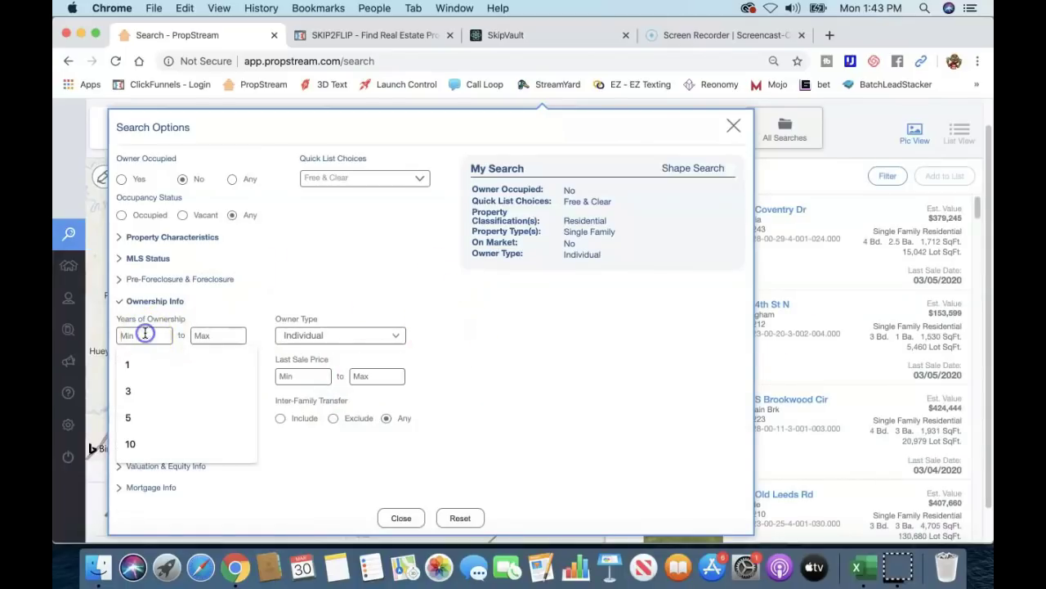
{"action": "left_click", "coordinate": [139, 364]}
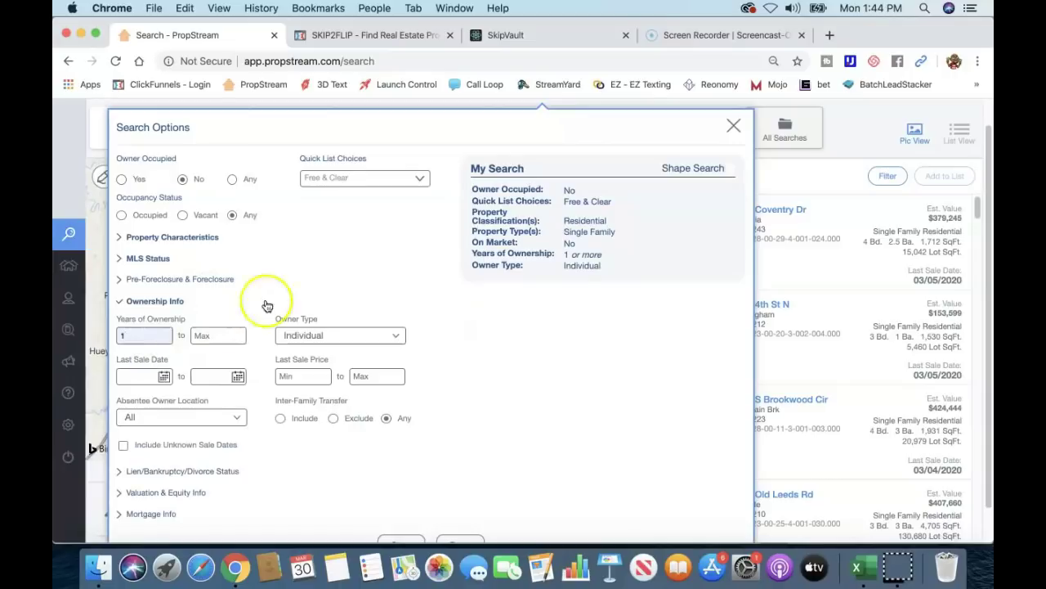
{"action": "scroll", "coordinate": [506, 382], "scroll_direction": "down", "scroll_amount": 2}
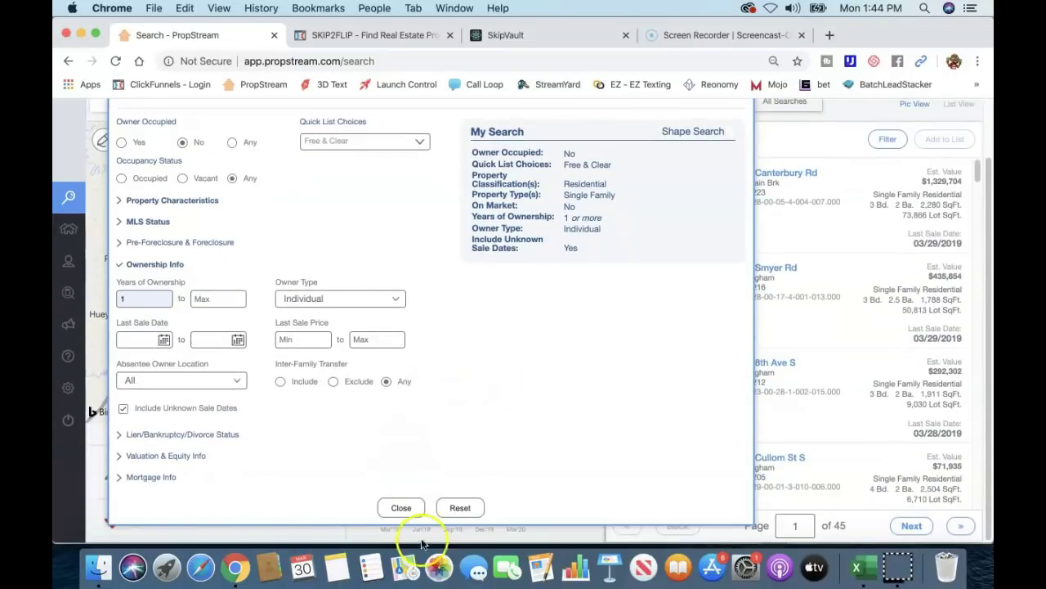
{"action": "left_click", "coordinate": [400, 510]}
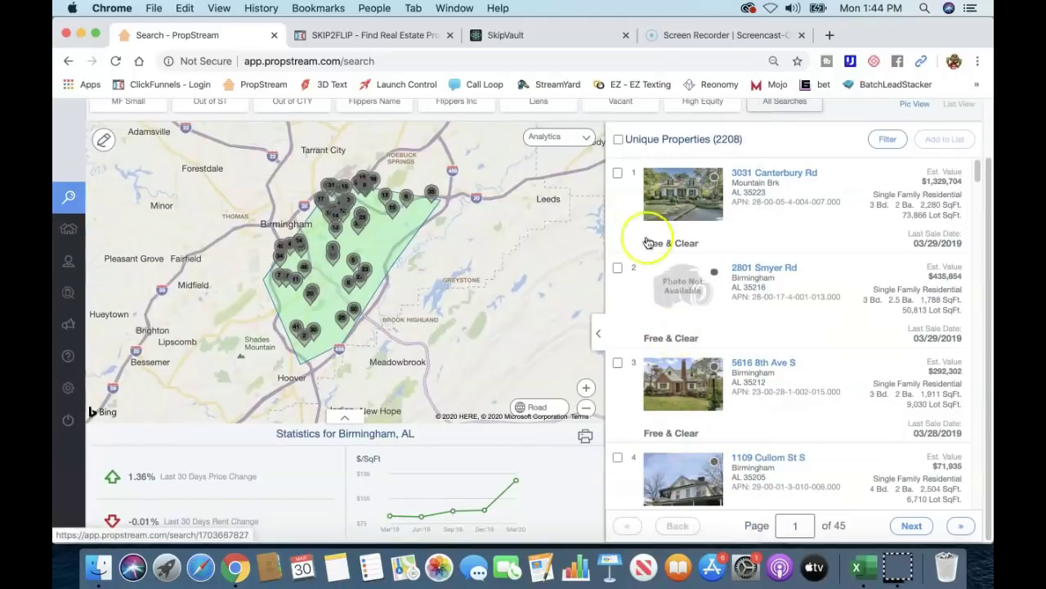
- Select all properties in the search results and show the range controls for limiting them
{"action": "scroll", "coordinate": [750, 258], "scroll_direction": "up", "scroll_amount": 2}
{"action": "scroll", "coordinate": [750, 257], "scroll_direction": "up", "scroll_amount": 3}
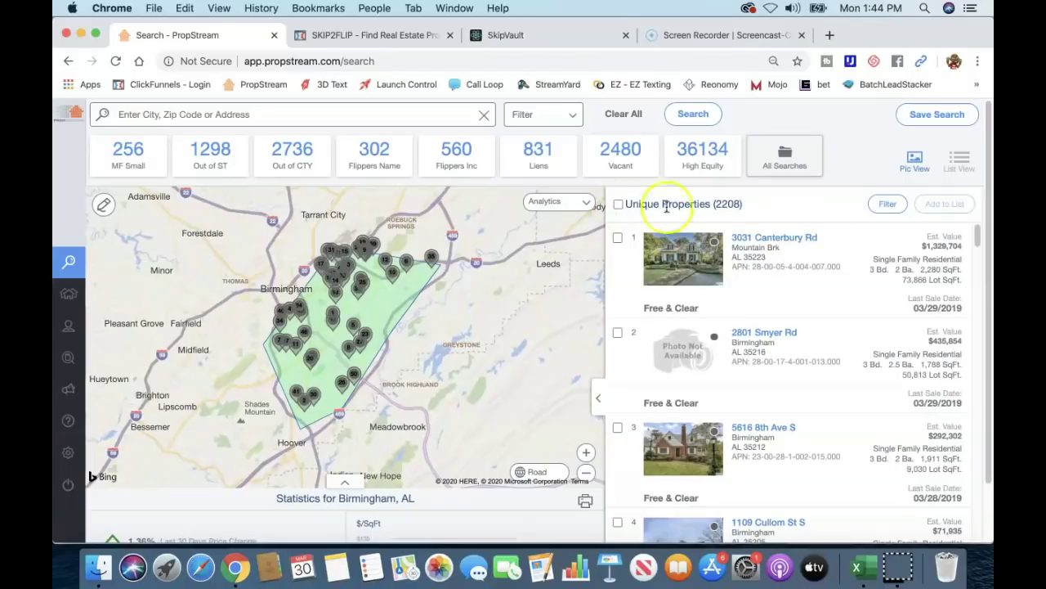
{"action": "left_click", "coordinate": [619, 206]}
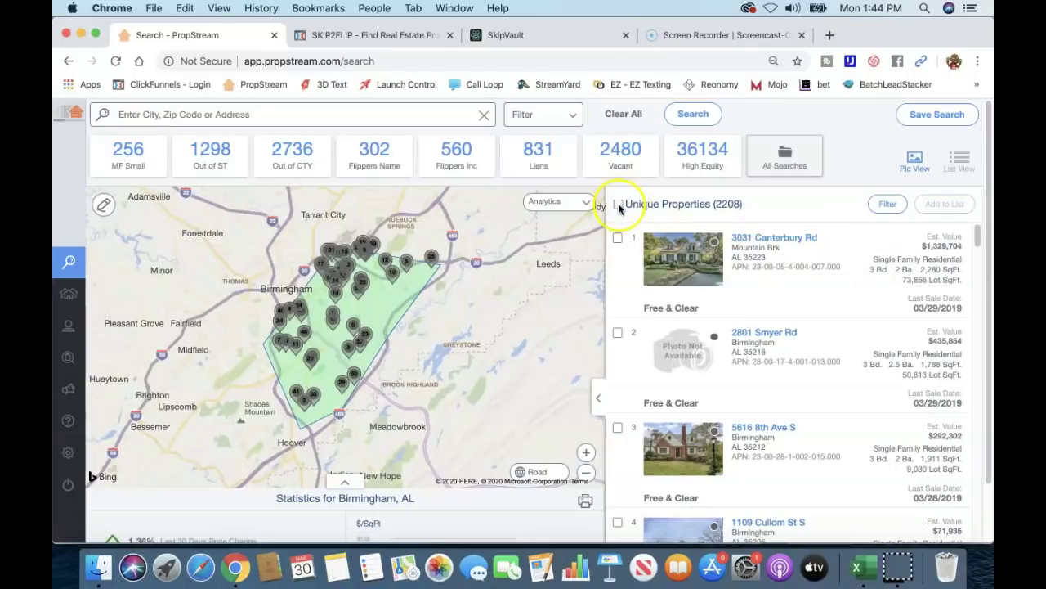
{"action": "left_click", "coordinate": [619, 206]}
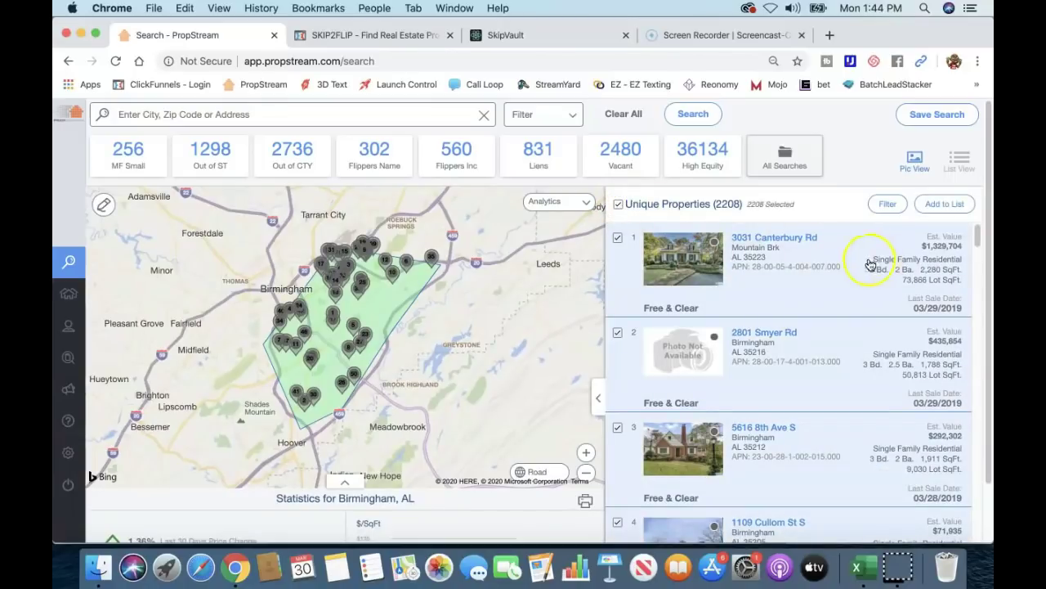
{"action": "left_click", "coordinate": [888, 204]}
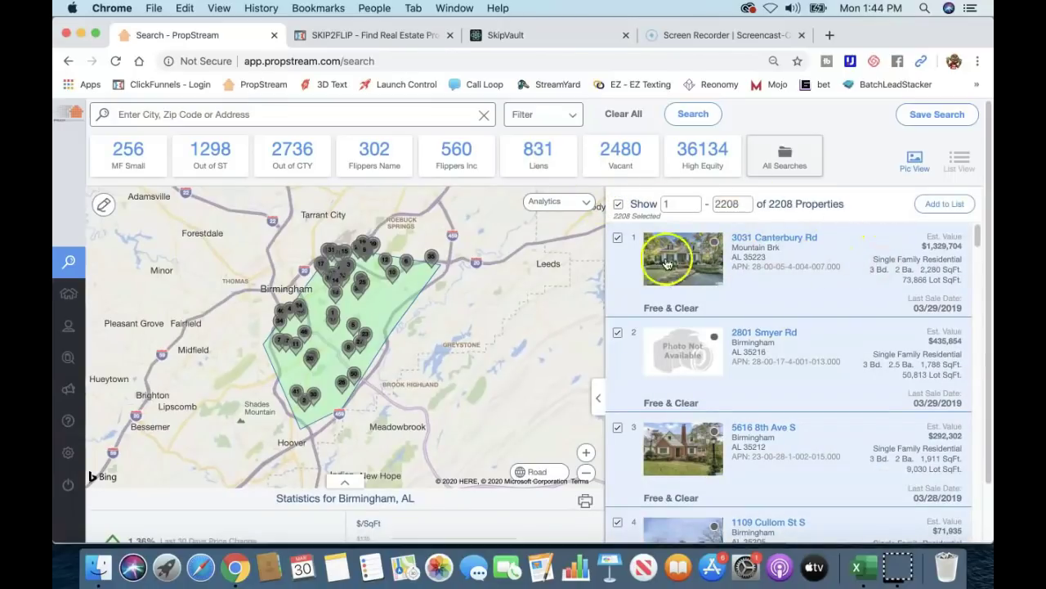
- Limit the selected results to properties 1 through 1000
{"action": "key", "text": "BackSpace"}
{"action": "key", "text": "BackSpace"}
{"action": "key", "text": "BackSpace"}
{"action": "key", "text": "BackSpace"}
{"action": "type", "text": "1000"}
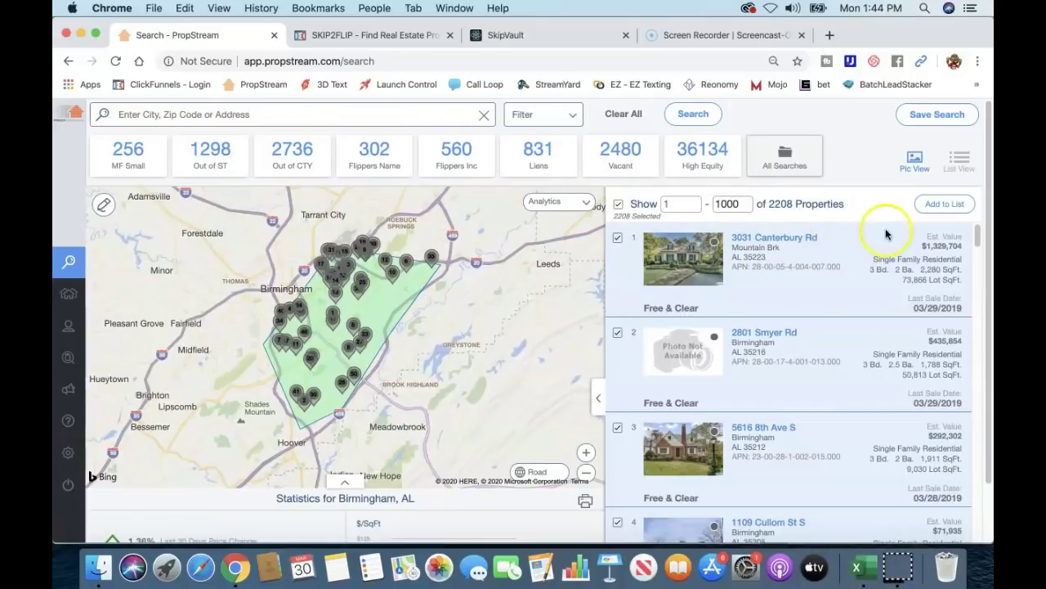
{"action": "left_click", "coordinate": [851, 208]}
- Set the selected result range to properties 1 through 500
{"action": "left_click", "coordinate": [738, 205]}
{"action": "double_click", "coordinate": [726, 205]}
{"action": "type", "text": "5"}
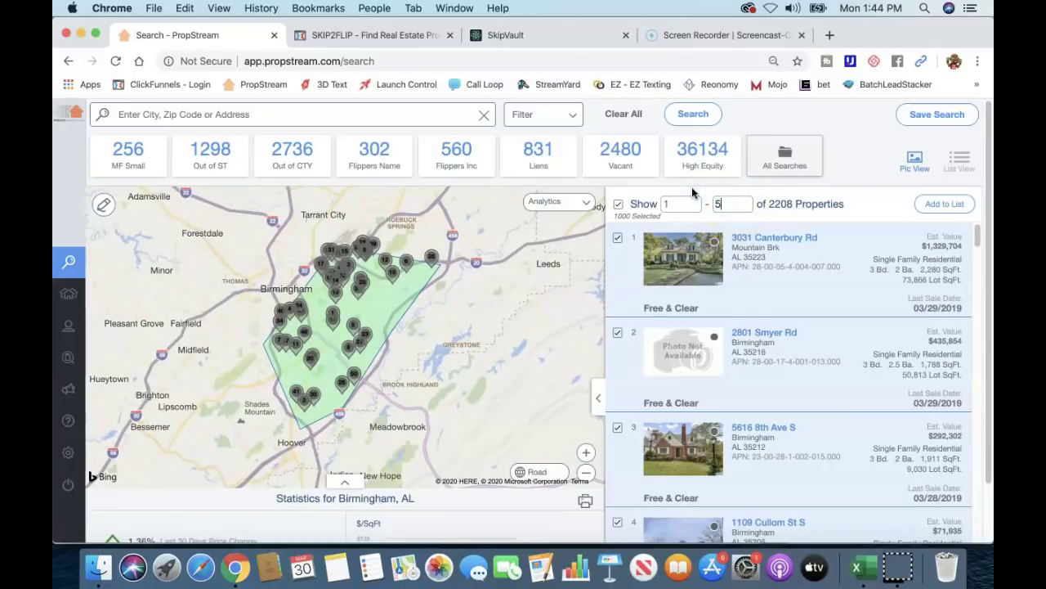
{"action": "type", "text": "00"}
{"action": "left_click", "coordinate": [854, 206]}
{"action": "left_click", "coordinate": [738, 351]}
{"action": "left_click", "coordinate": [937, 206]}
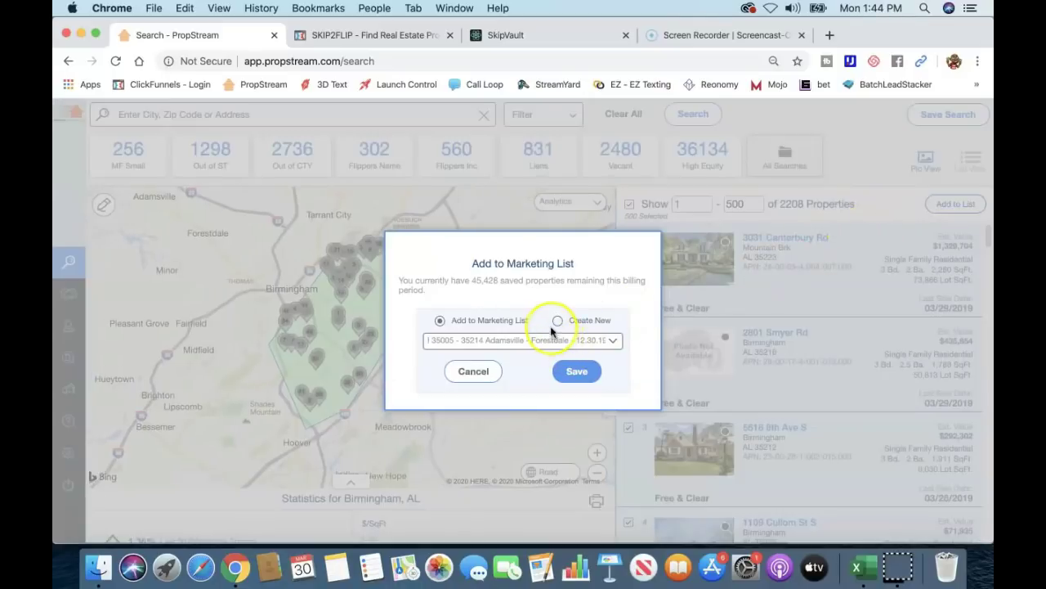
{"action": "left_click", "coordinate": [487, 340]}
{"action": "scroll", "coordinate": [505, 418], "scroll_direction": "down", "scroll_amount": 5}
{"action": "scroll", "coordinate": [504, 419], "scroll_direction": "up", "scroll_amount": 1}
{"action": "left_click", "coordinate": [393, 335]}
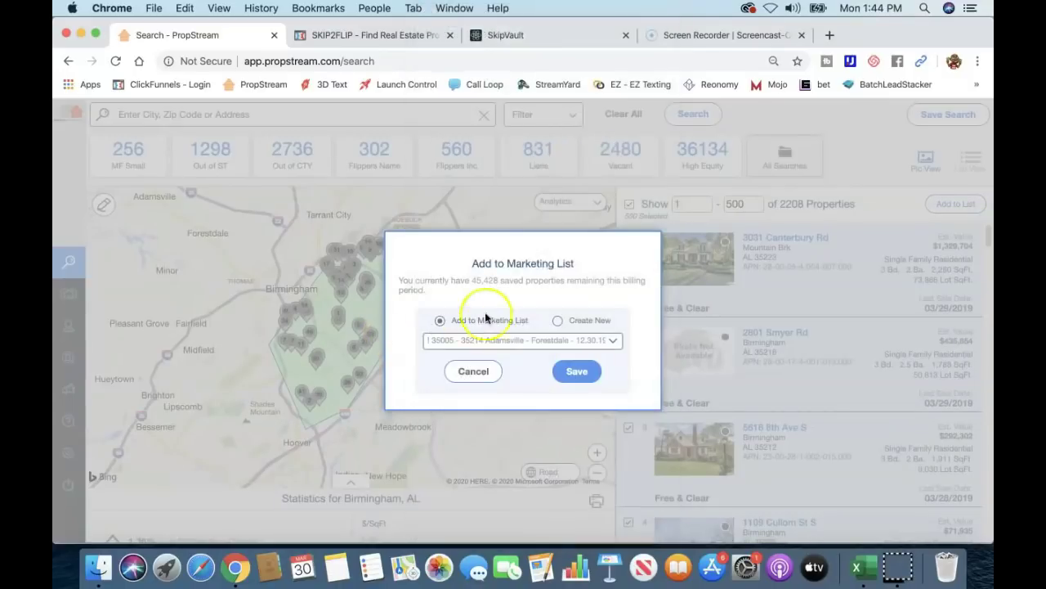
{"action": "left_click", "coordinate": [558, 321]}
{"action": "left_click", "coordinate": [499, 343]}
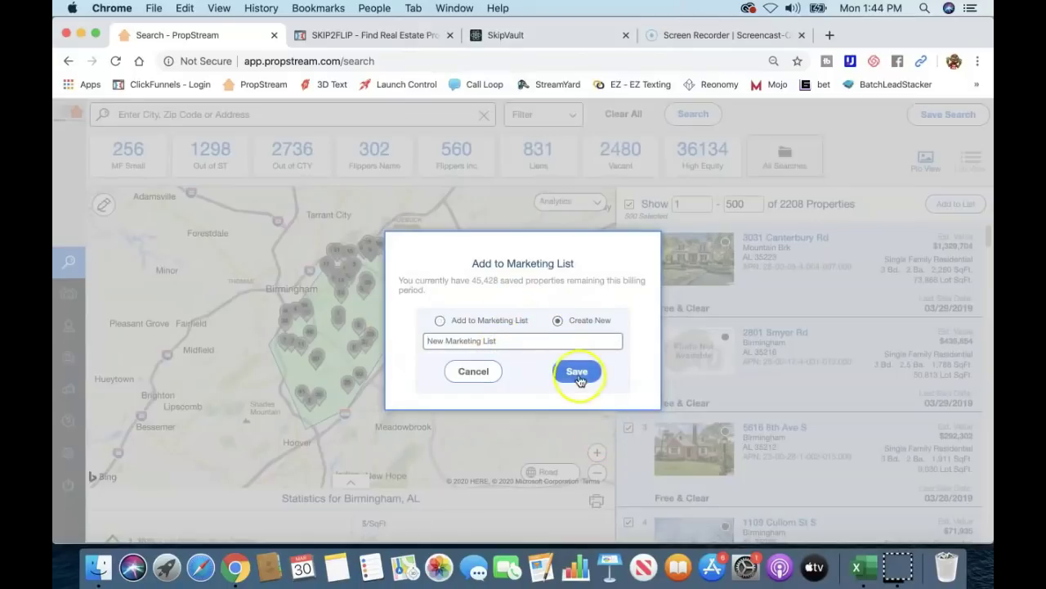
{"action": "left_click", "coordinate": [474, 371]}
- Open the saved marketing list "$ High Equity Bham A-B Areas 03.16,20" and select all its properties
{"action": "mouse_move", "coordinate": [74, 269]}
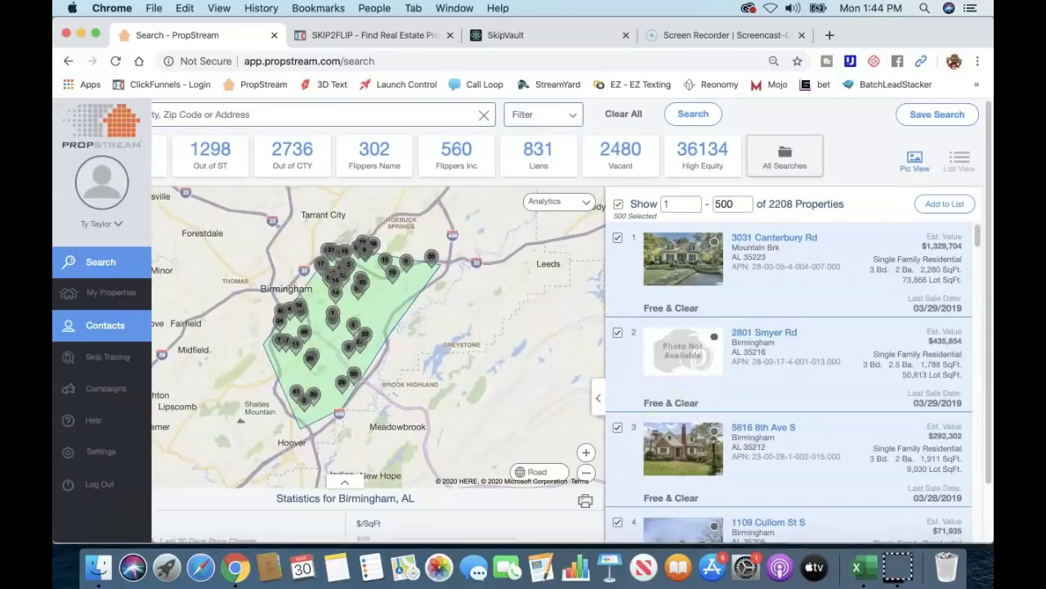
{"action": "left_click", "coordinate": [98, 294]}
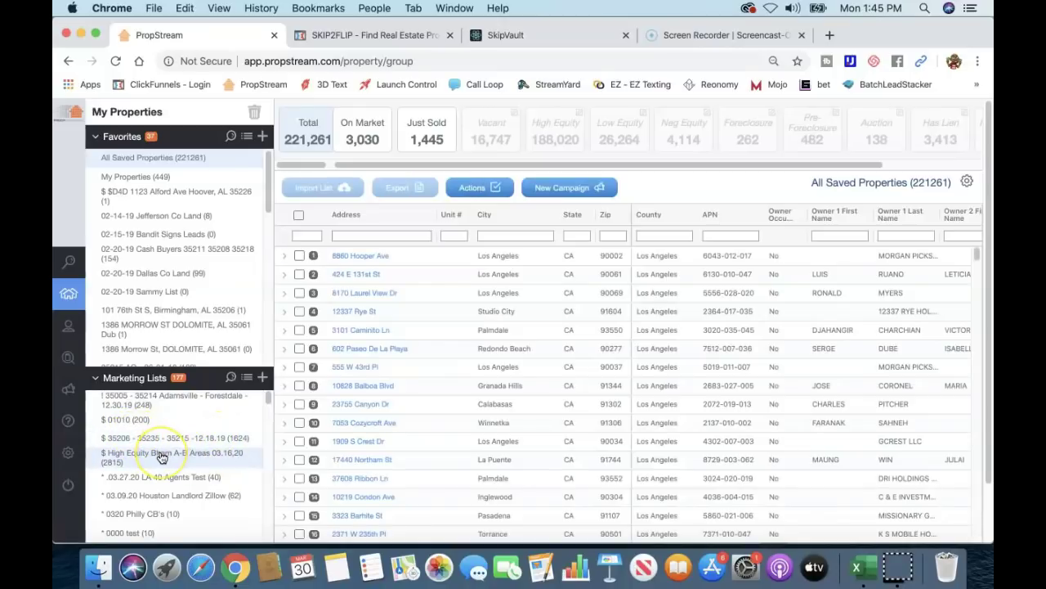
{"action": "left_click", "coordinate": [186, 474]}
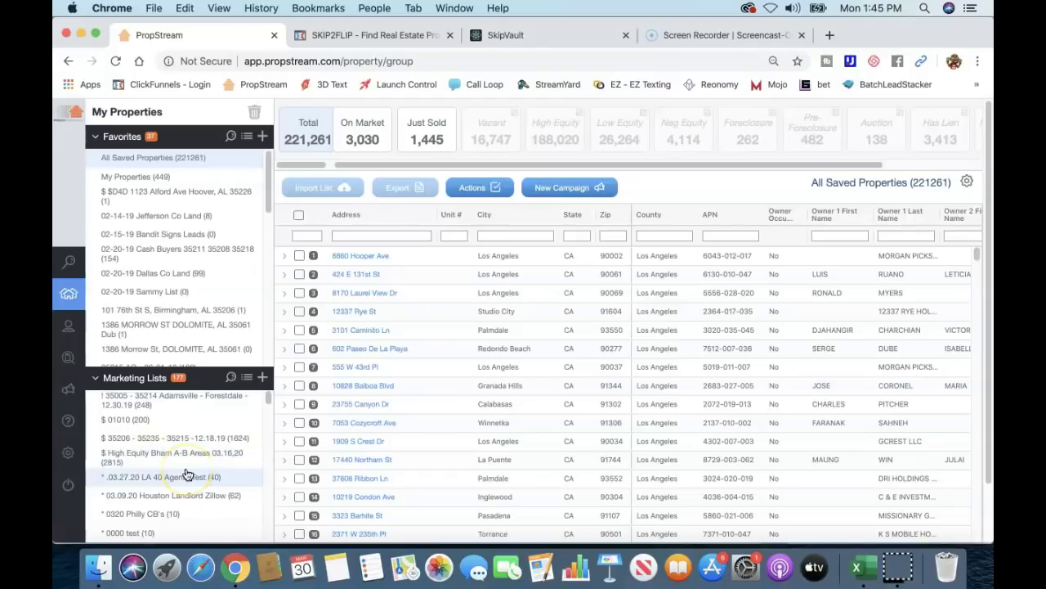
{"action": "left_click", "coordinate": [188, 459]}
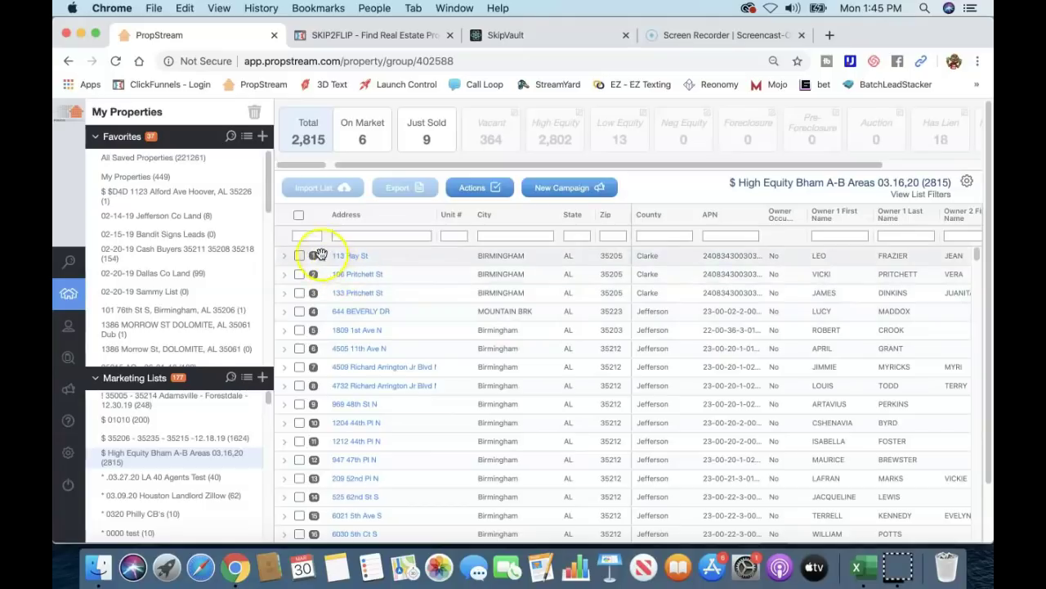
{"action": "left_click", "coordinate": [299, 214]}
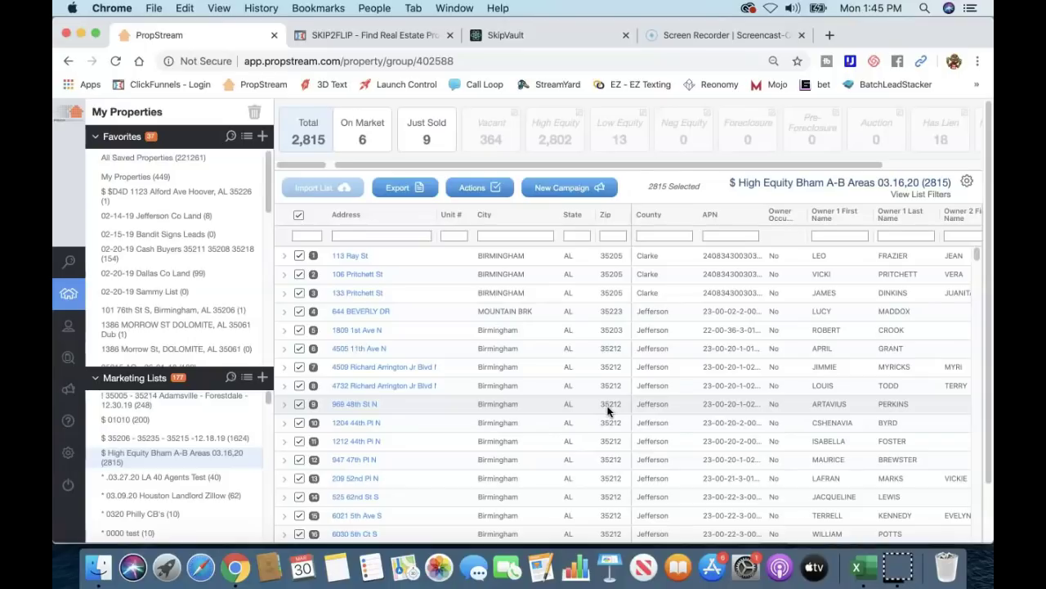
- Customize the list layout by removing the Unit #, County, APN and Owner Occupied columns
{"action": "left_click", "coordinate": [968, 183]}
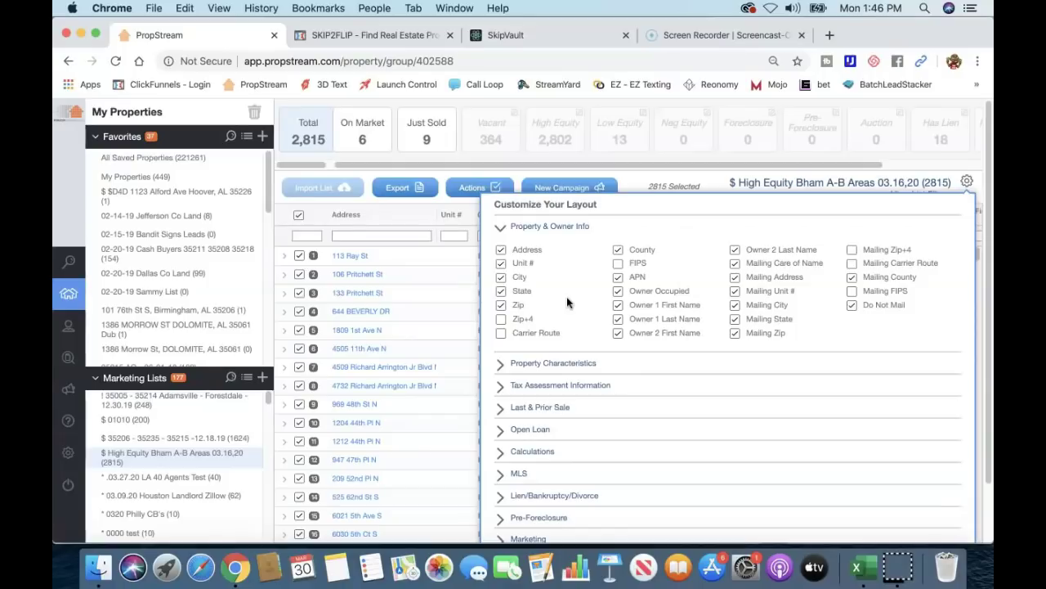
{"action": "left_click", "coordinate": [524, 253]}
{"action": "left_click", "coordinate": [524, 280]}
{"action": "left_click", "coordinate": [524, 253]}
{"action": "left_click", "coordinate": [523, 283]}
{"action": "left_click", "coordinate": [501, 263]}
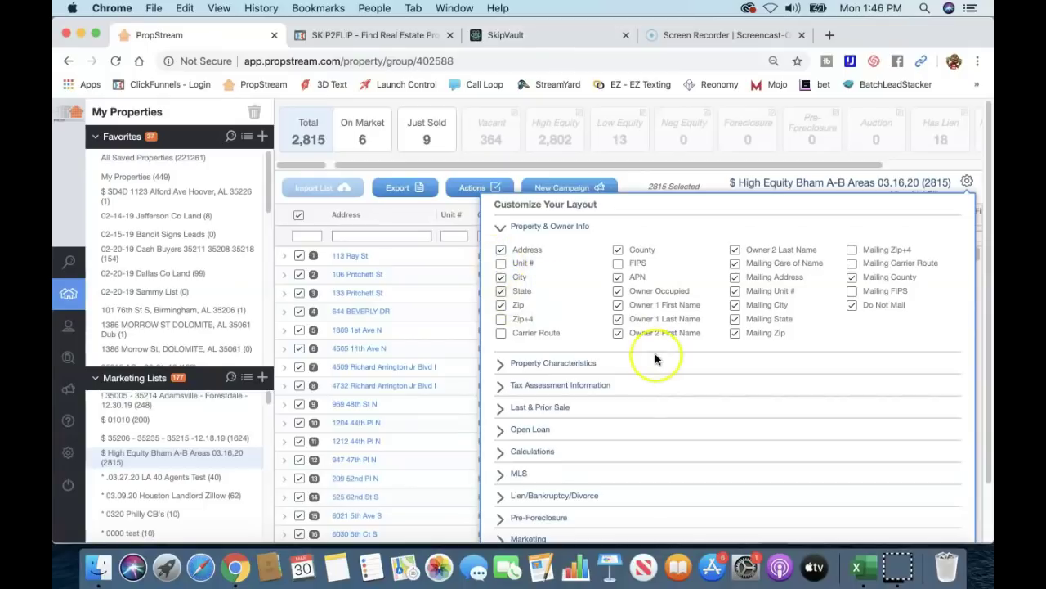
{"action": "left_click", "coordinate": [618, 249]}
{"action": "left_click", "coordinate": [618, 278]}
{"action": "left_click", "coordinate": [618, 292]}
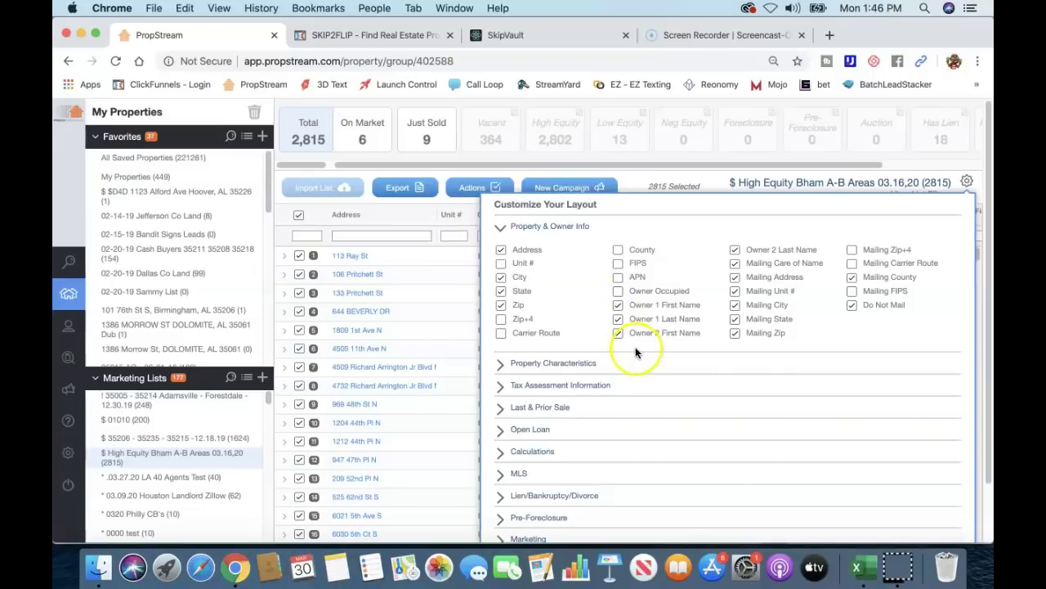
- Remove the Owner 2 First Name, Owner 2 Last Name, Mailing Care of Name, Mailing Unit #, Mailing County and Do Not Mail columns
{"action": "left_click", "coordinate": [619, 333]}
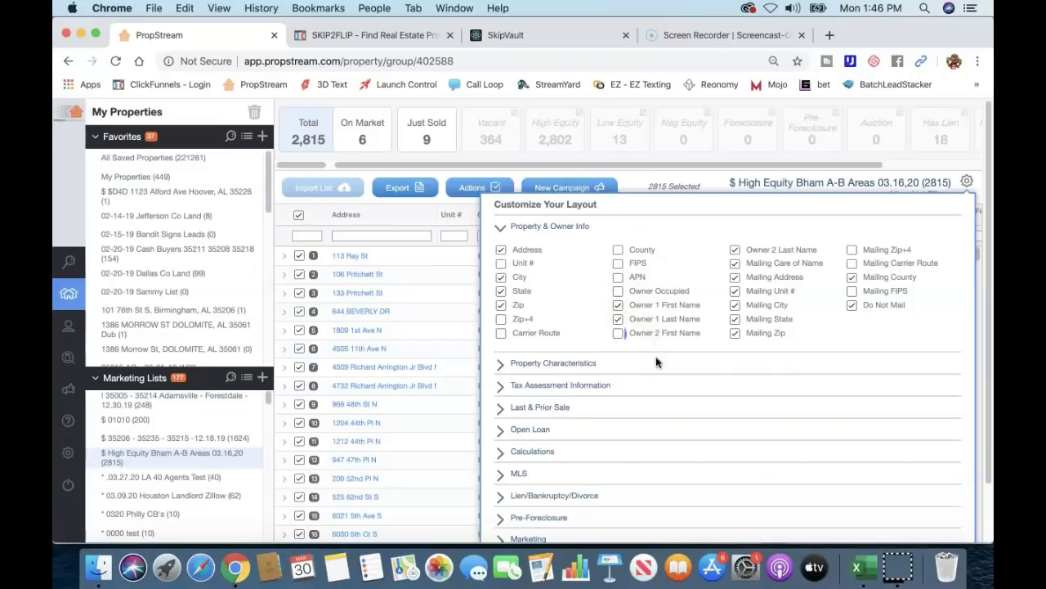
{"action": "left_click", "coordinate": [735, 252]}
{"action": "left_click", "coordinate": [736, 291]}
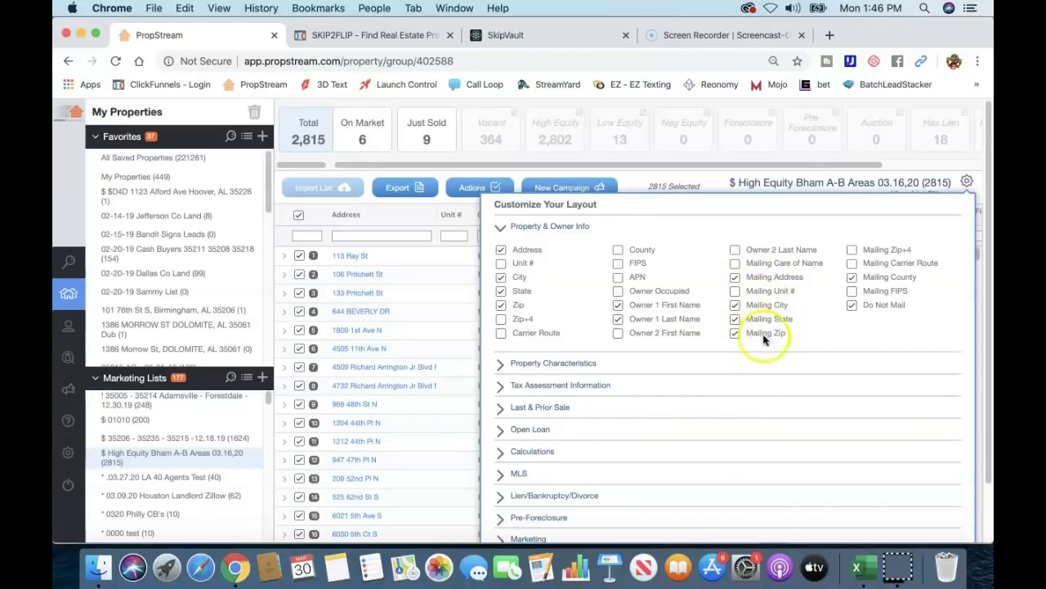
{"action": "left_click", "coordinate": [853, 277]}
{"action": "left_click", "coordinate": [853, 305]}
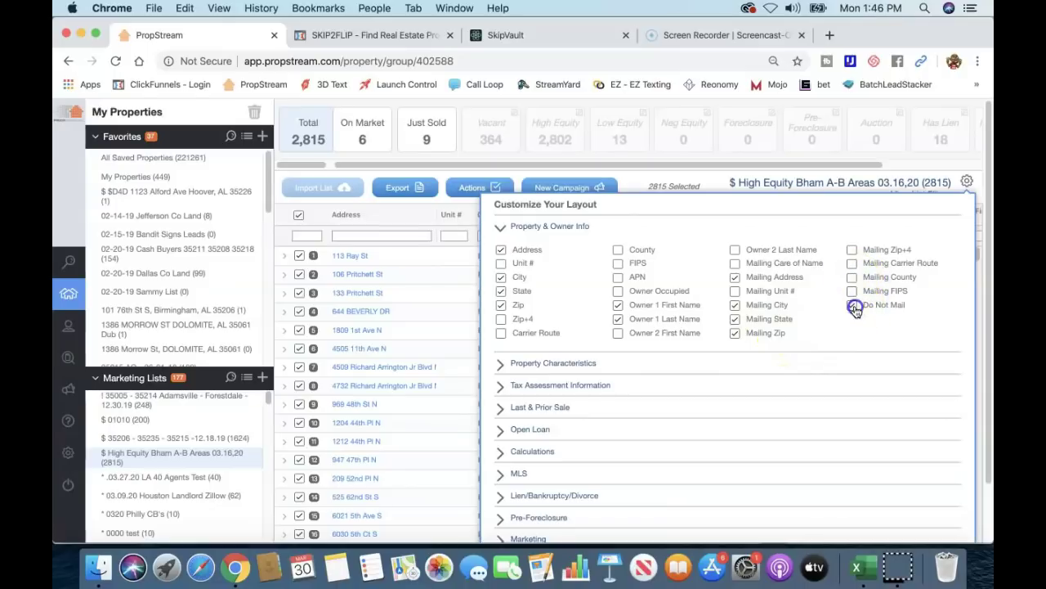
- Remove the enabled Property Characteristics columns from the list layout
{"action": "left_click", "coordinate": [535, 362]}
{"action": "left_click", "coordinate": [500, 285]}
{"action": "left_click", "coordinate": [501, 299]}
{"action": "left_click", "coordinate": [618, 273]}
{"action": "left_click", "coordinate": [618, 298]}
{"action": "left_click", "coordinate": [618, 285]}
{"action": "left_click", "coordinate": [735, 285]}
- Remove the Total Assessed Value column and the Last Sale recording date and Last Sale Amount columns from the layout
{"action": "left_click", "coordinate": [529, 329]}
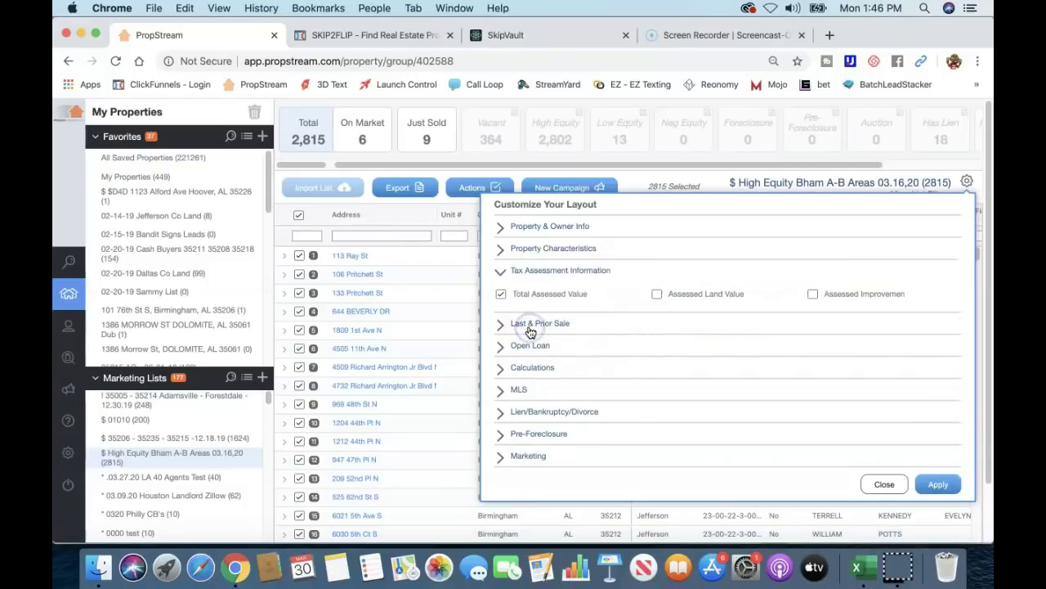
{"action": "left_click", "coordinate": [507, 299]}
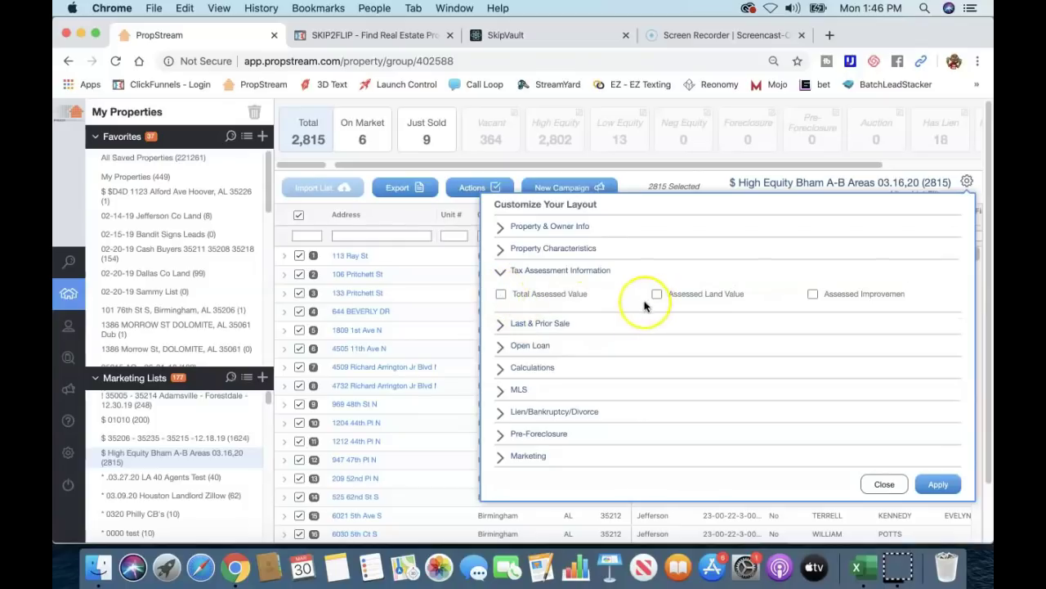
{"action": "left_click", "coordinate": [536, 323]}
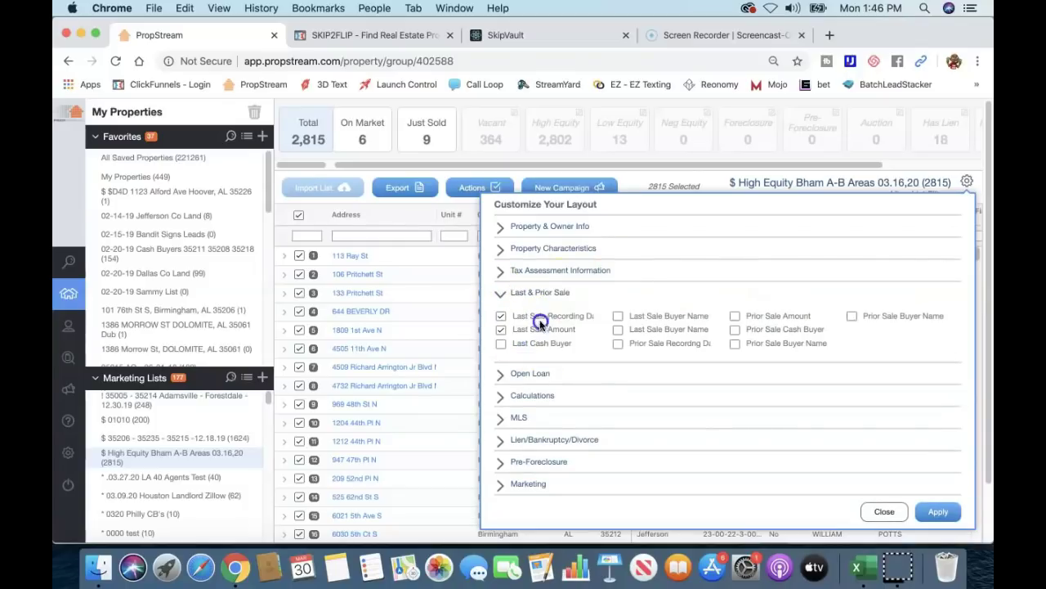
{"action": "left_click", "coordinate": [502, 317]}
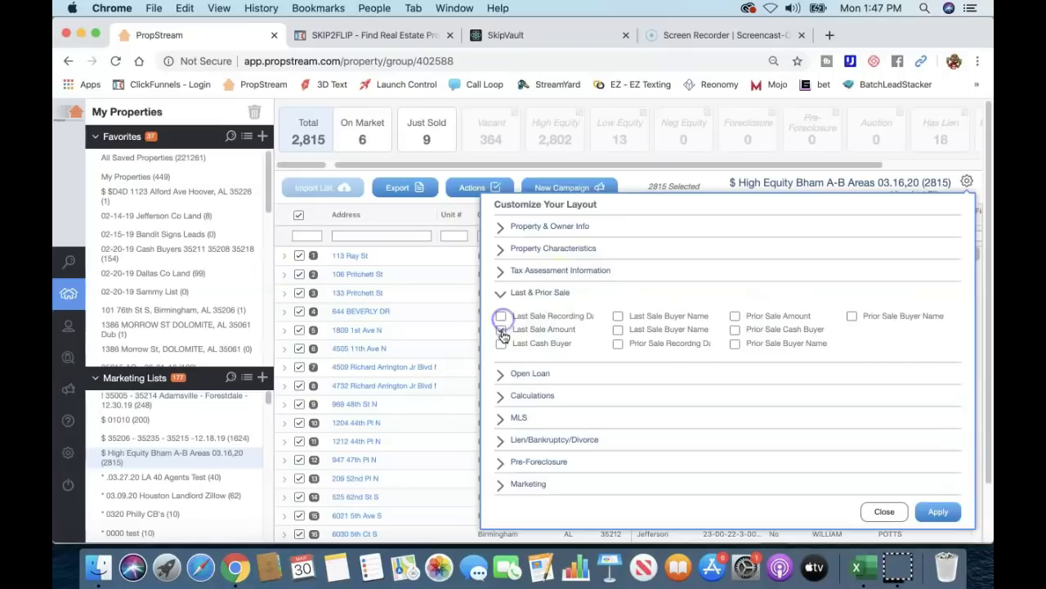
- Check the Open Loan columns and remove all Calculations columns, including Est. Value, Est. Loan-to-Value and Est. Equity, from the layout
{"action": "left_click", "coordinate": [533, 378]}
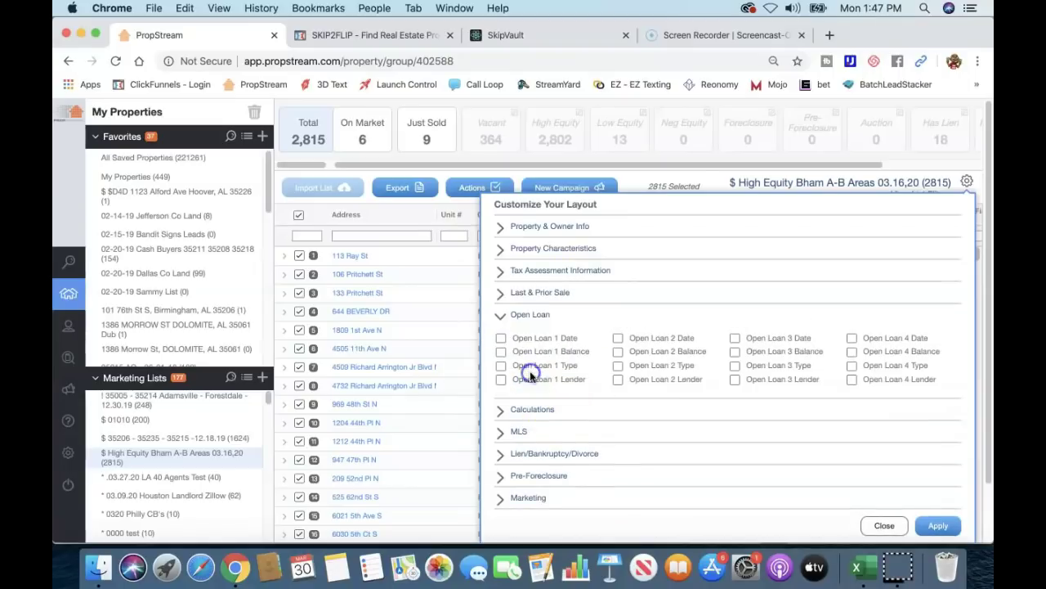
{"action": "left_click", "coordinate": [539, 411]}
{"action": "left_click", "coordinate": [502, 362]}
{"action": "left_click", "coordinate": [501, 373]}
{"action": "left_click", "coordinate": [658, 363]}
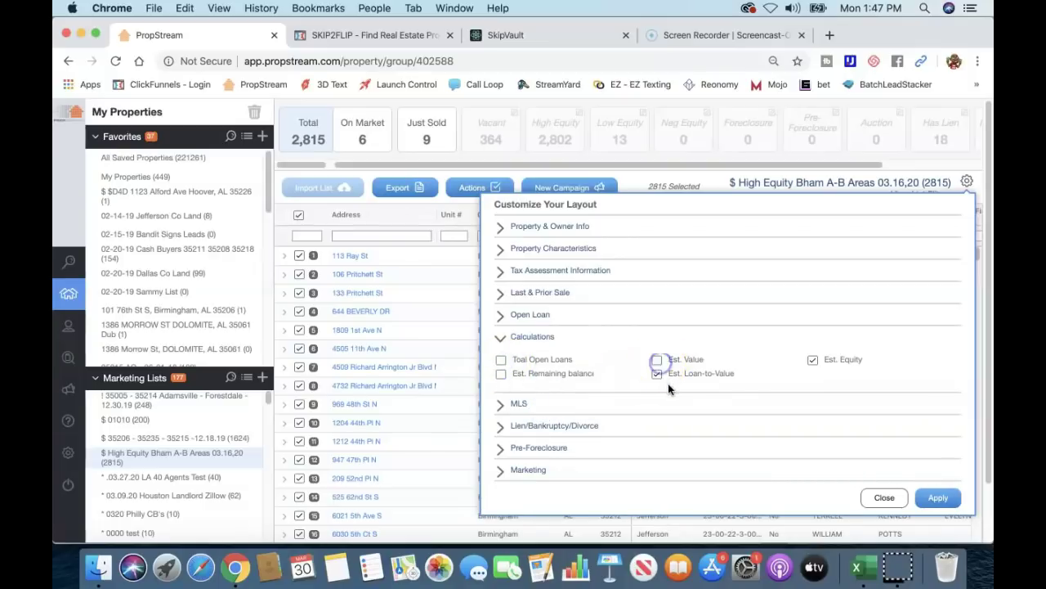
{"action": "left_click", "coordinate": [659, 376]}
{"action": "left_click", "coordinate": [813, 360]}
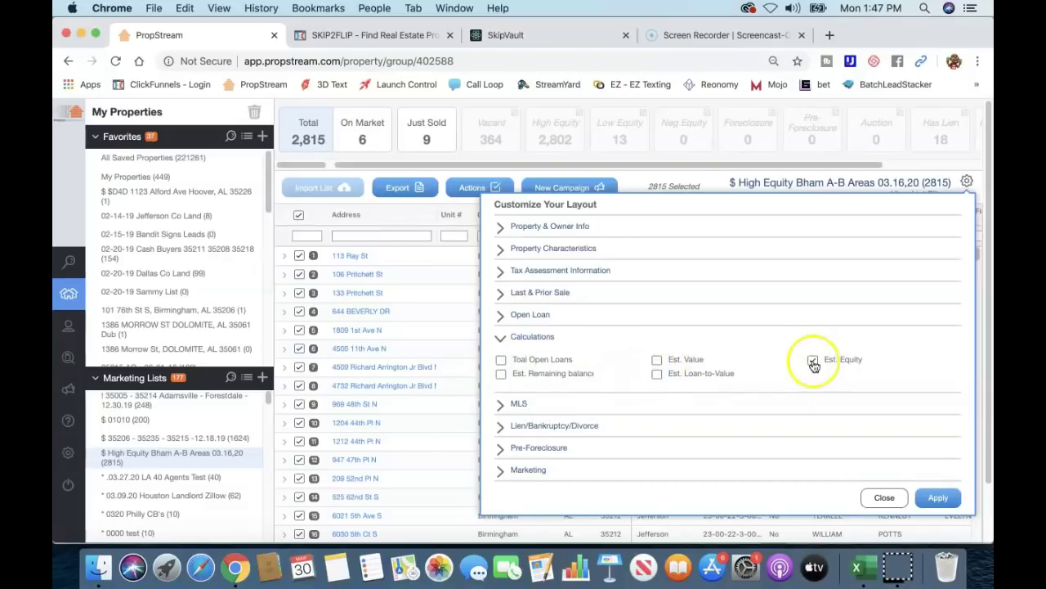
- Remove the MLS Status, MLS Date, MLS Amount and Lien Amount columns from the layout
{"action": "left_click", "coordinate": [536, 405]}
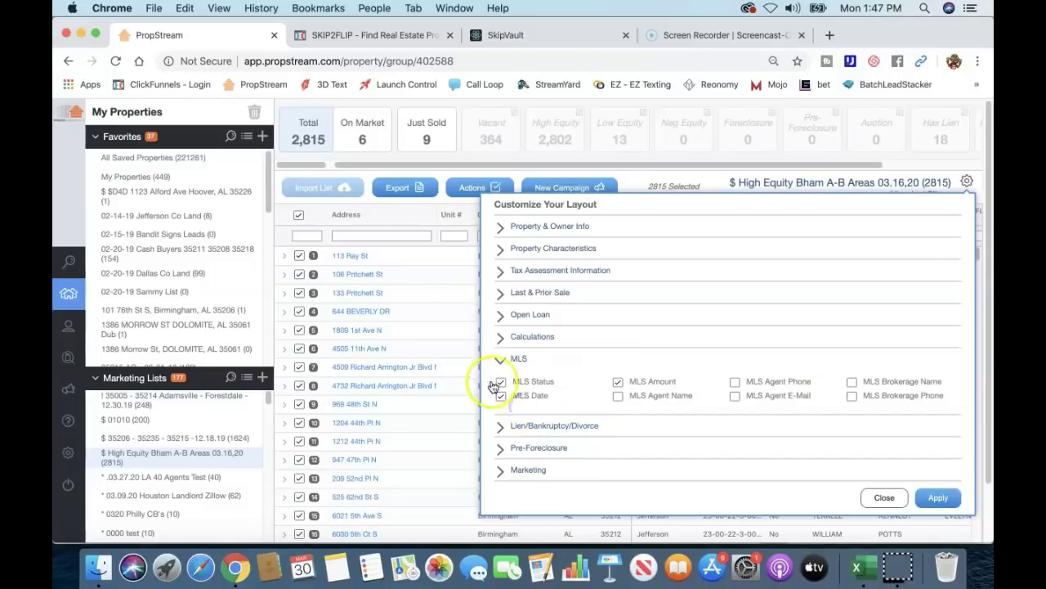
{"action": "left_click", "coordinate": [501, 382]}
{"action": "left_click", "coordinate": [618, 381]}
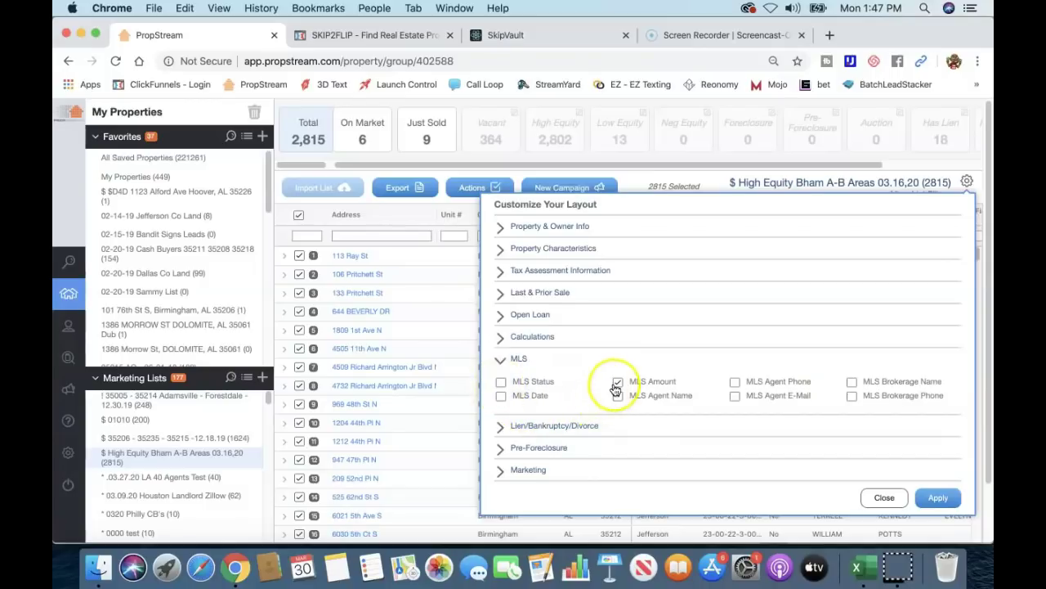
{"action": "left_click", "coordinate": [539, 426]}
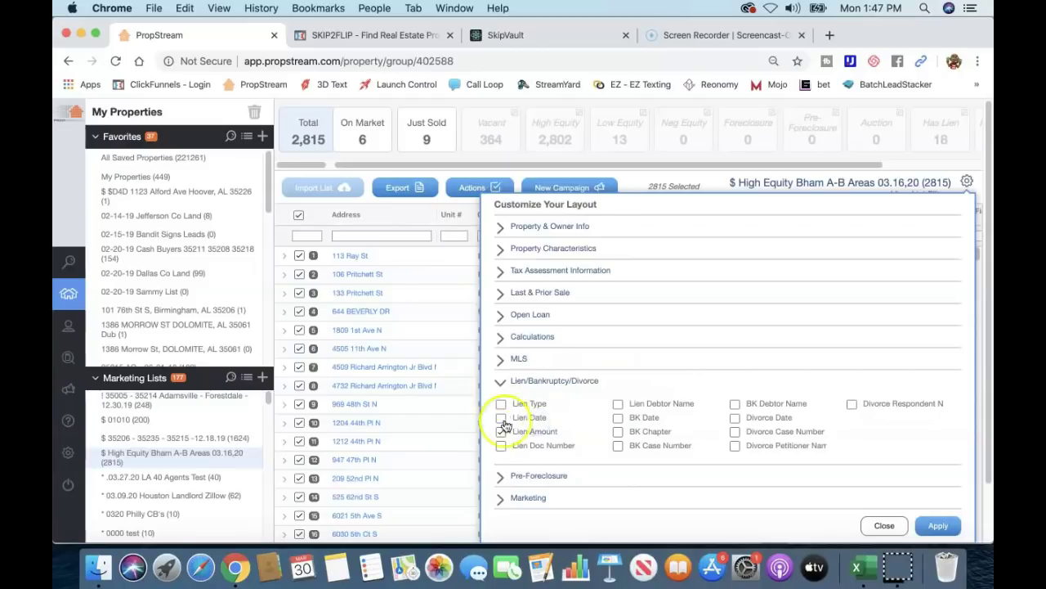
{"action": "left_click", "coordinate": [501, 431]}
{"action": "left_click", "coordinate": [542, 380]}
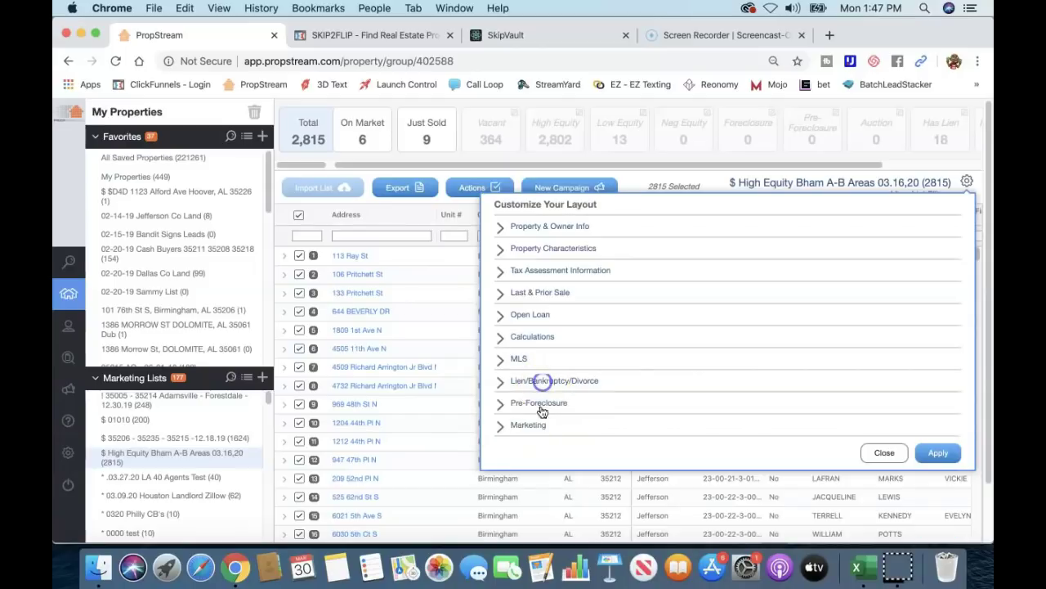
- Review the Pre-Foreclosure and Marketing column options and apply the customized layout to the list
{"action": "left_click", "coordinate": [540, 403]}
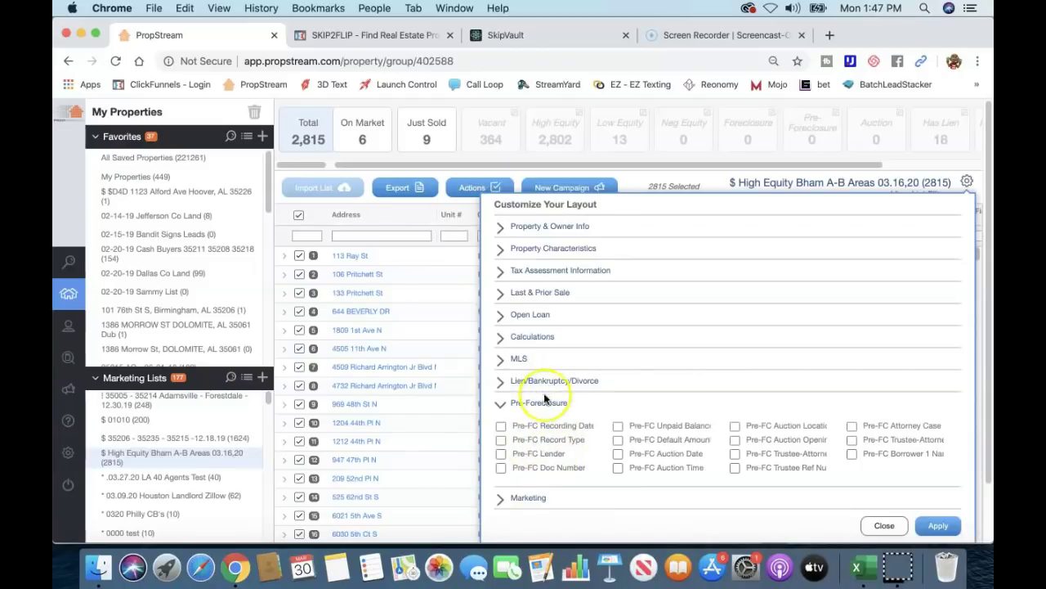
{"action": "left_click", "coordinate": [546, 403]}
{"action": "left_click", "coordinate": [533, 429]}
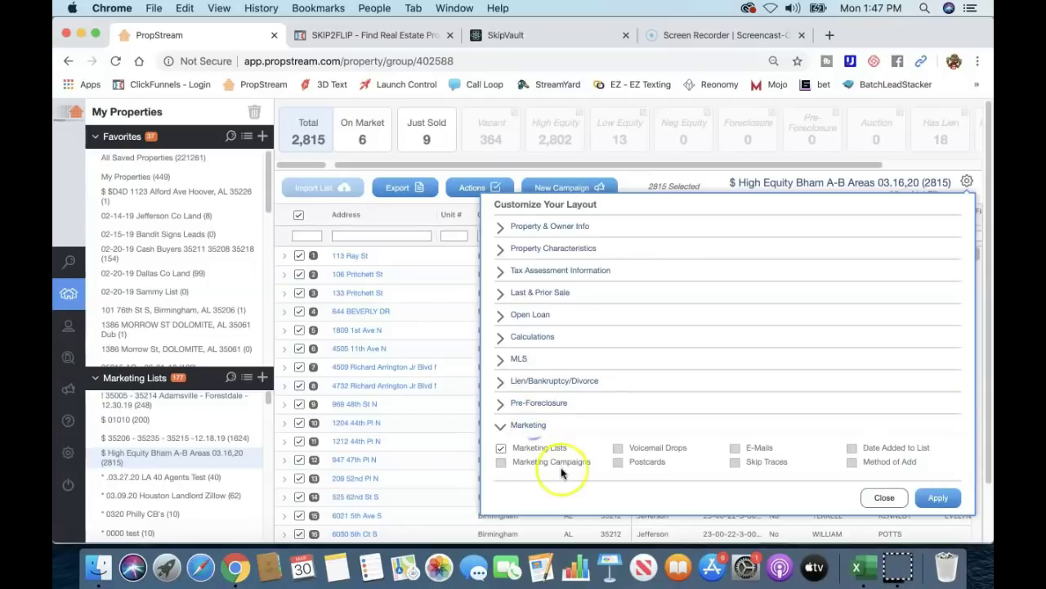
{"action": "left_click", "coordinate": [940, 498]}
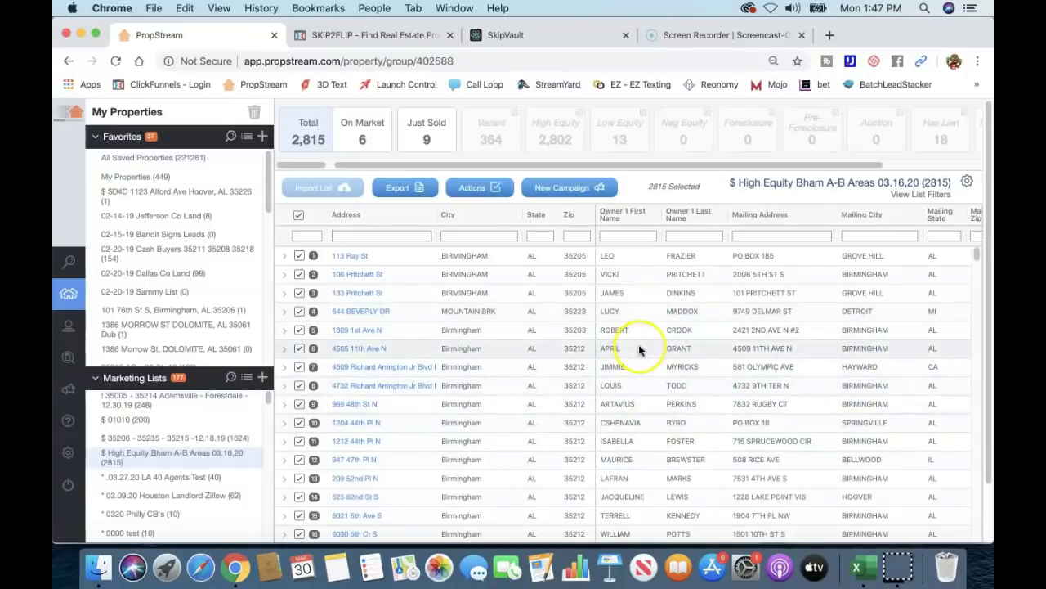
- Export all properties of the marketing list with the reduced set of columns
{"action": "left_click", "coordinate": [297, 216]}
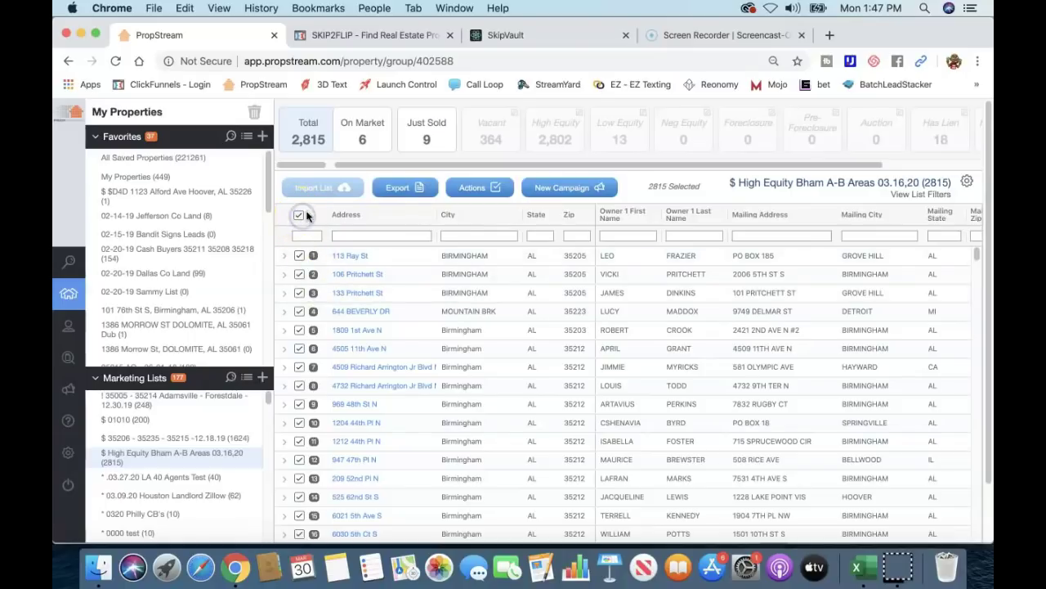
{"action": "left_click", "coordinate": [397, 191]}
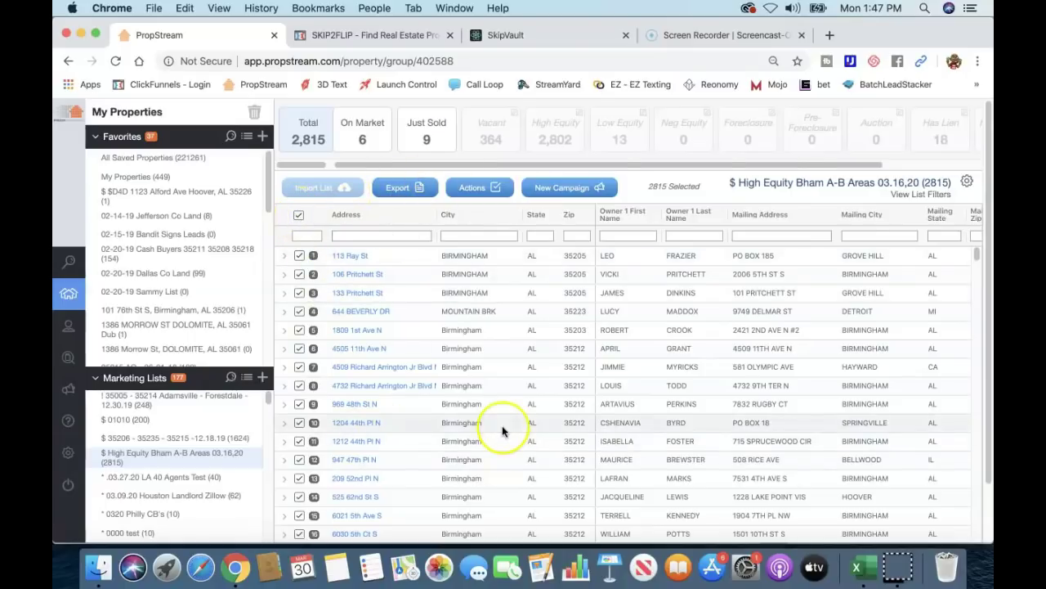
- Switch to Excel and examine the property, owner and mailing address rows of the scrubbed Birmingham high-equity spreadsheet
{"action": "left_click", "coordinate": [874, 572]}
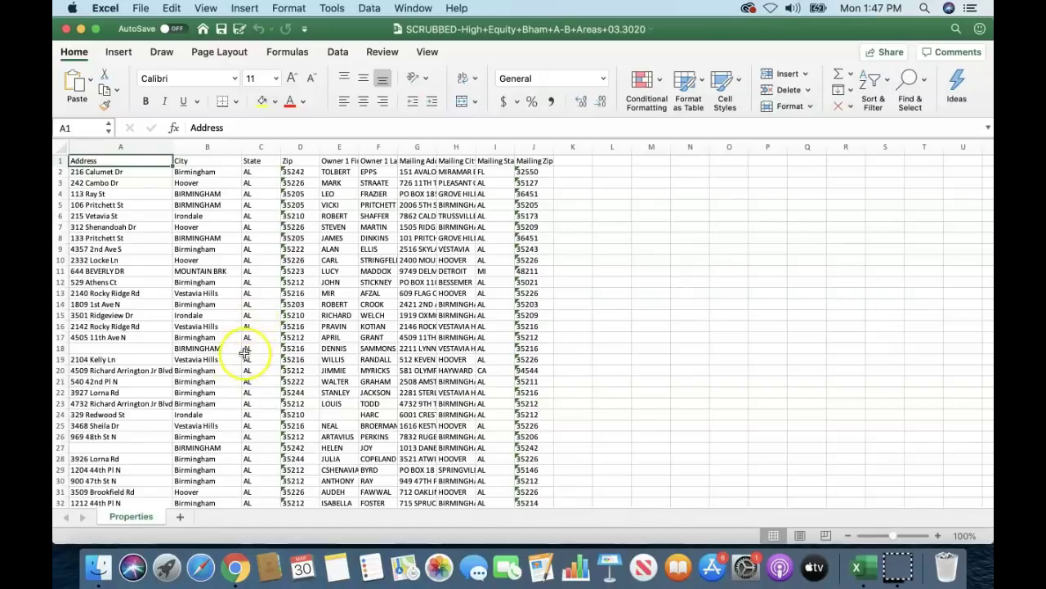
{"action": "scroll", "coordinate": [246, 349], "scroll_direction": "down", "scroll_amount": 10}
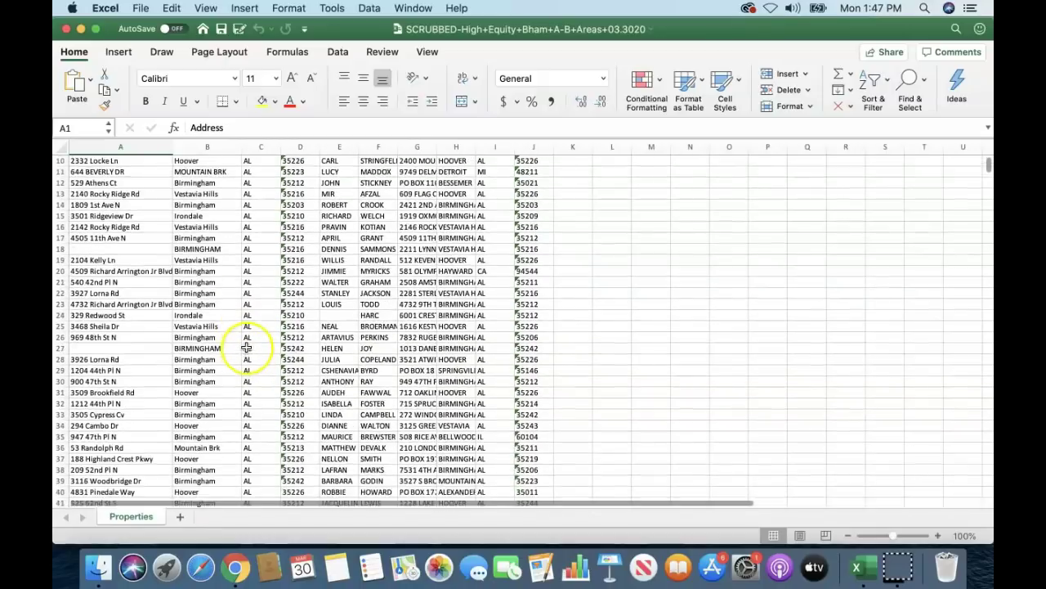
{"action": "scroll", "coordinate": [246, 349], "scroll_direction": "up", "scroll_amount": 10}
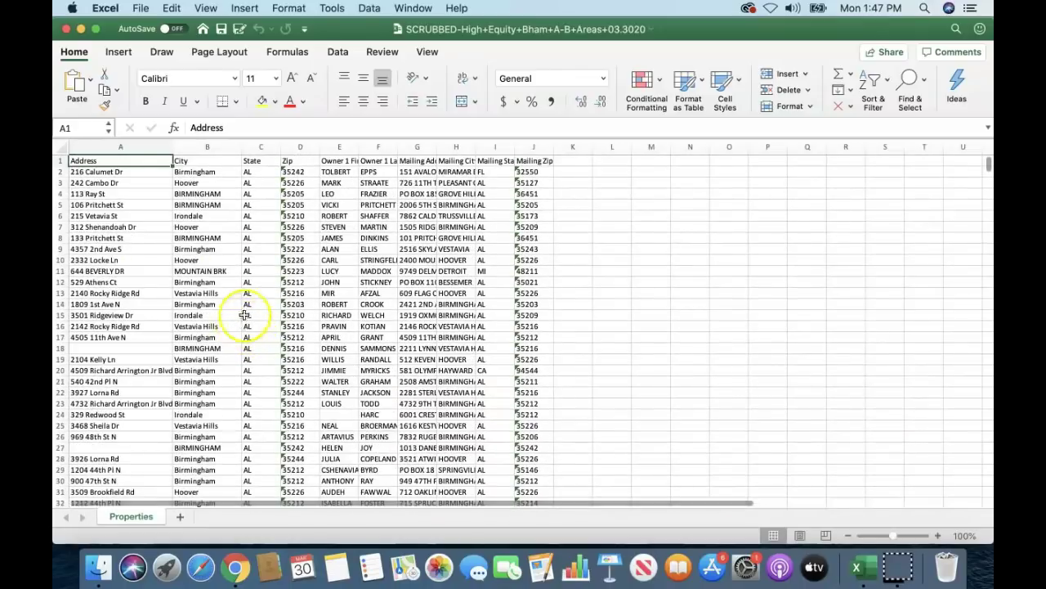
- Switch back to Chrome and show the SKIP2FLIP skip tracing website
{"action": "left_click", "coordinate": [236, 571]}
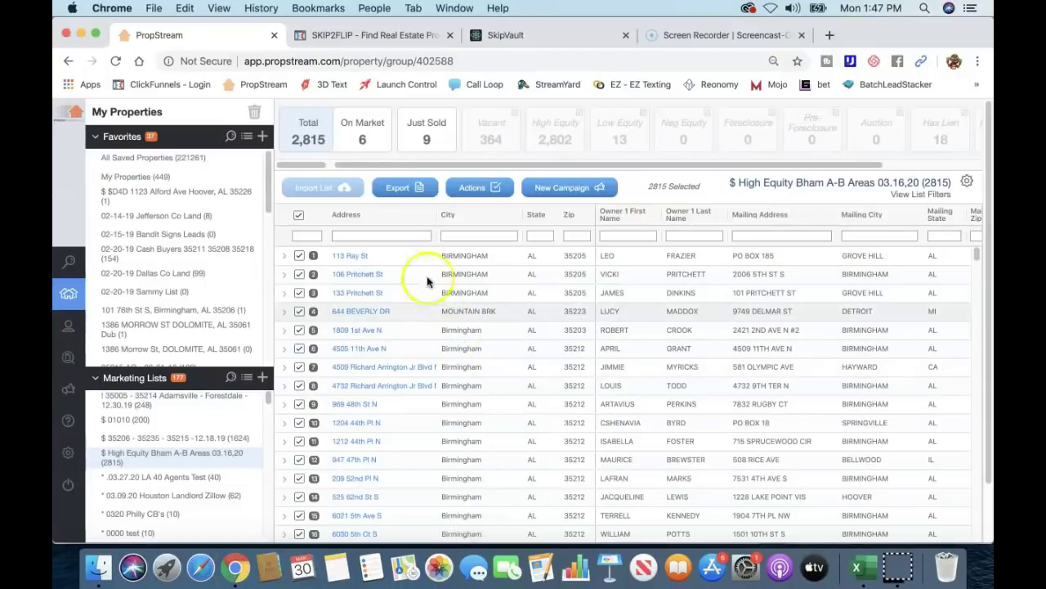
{"action": "left_click", "coordinate": [378, 36]}
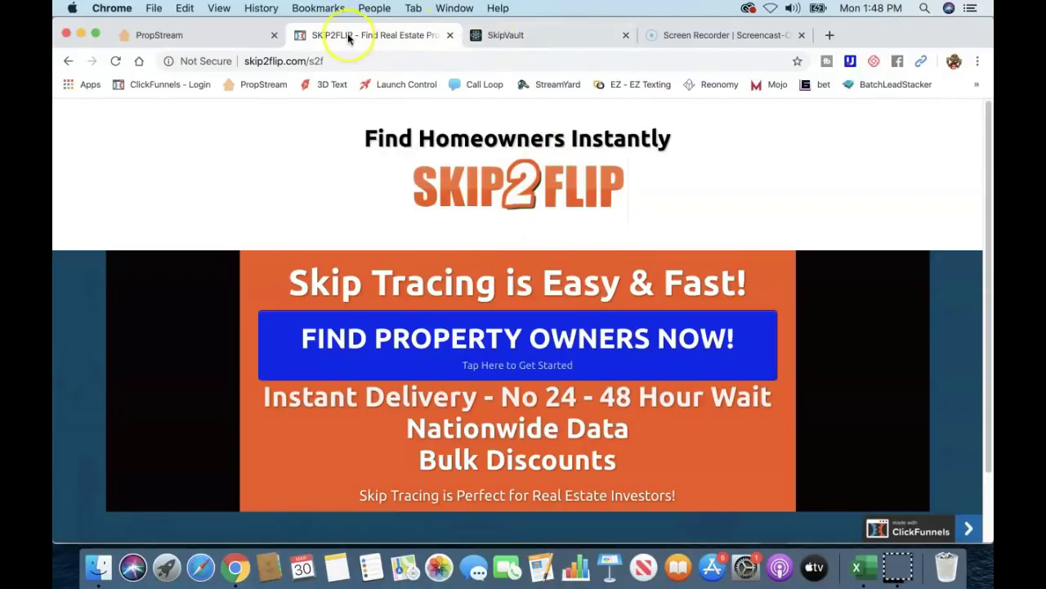
- Open the SkipVault app from its website, revisit the SKIP2FLIP page, and return to the SkipVault dashboard
{"action": "left_click", "coordinate": [509, 37]}
{"action": "mouse_move", "coordinate": [905, 123]}
{"action": "left_click", "coordinate": [905, 158]}
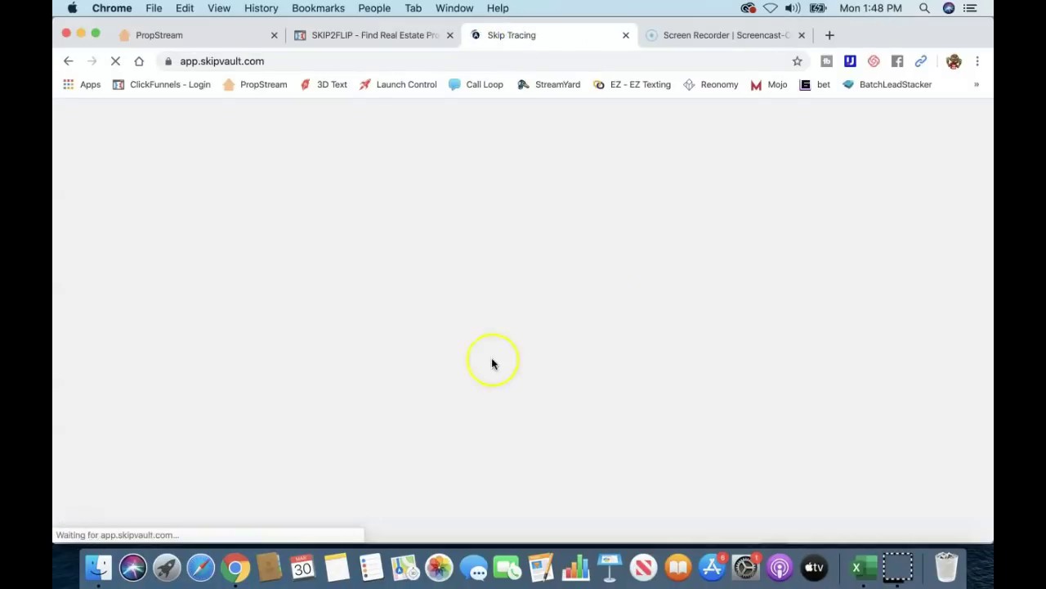
{"action": "left_click", "coordinate": [370, 35]}
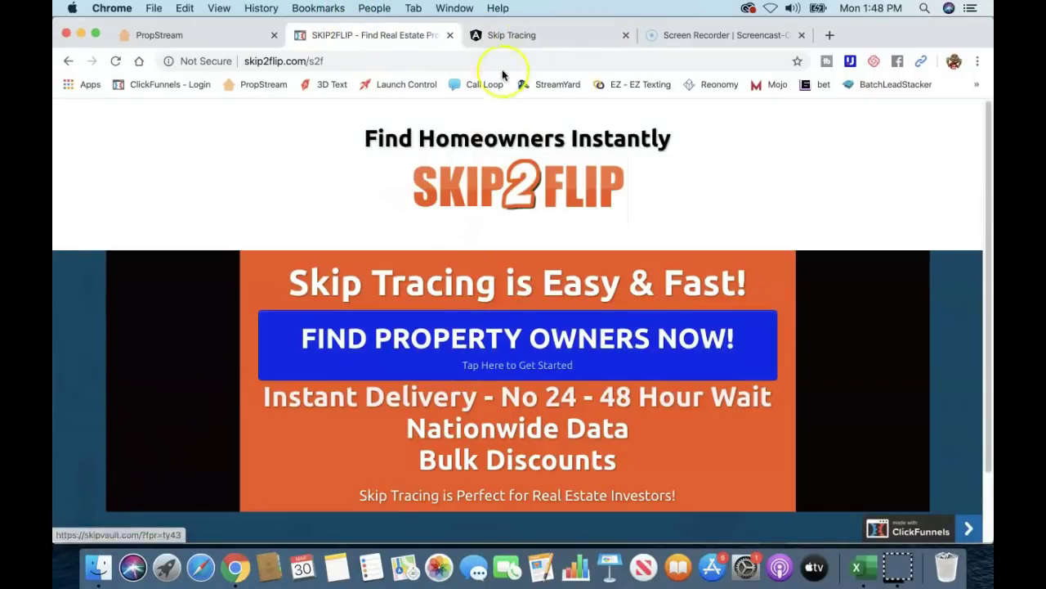
{"action": "left_click", "coordinate": [493, 36]}
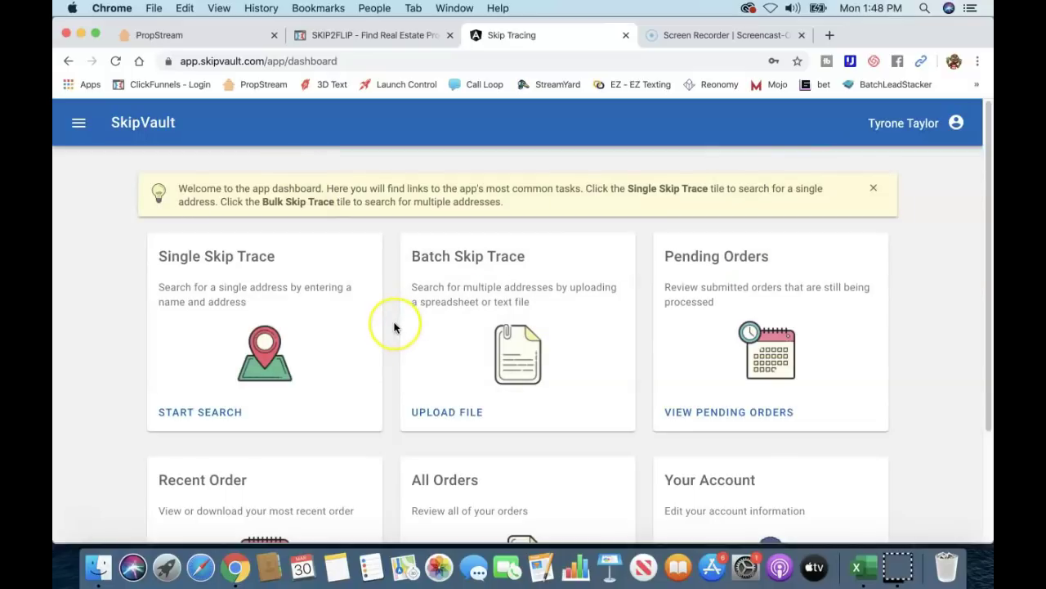
{"action": "scroll", "coordinate": [394, 327], "scroll_direction": "down", "scroll_amount": 1}
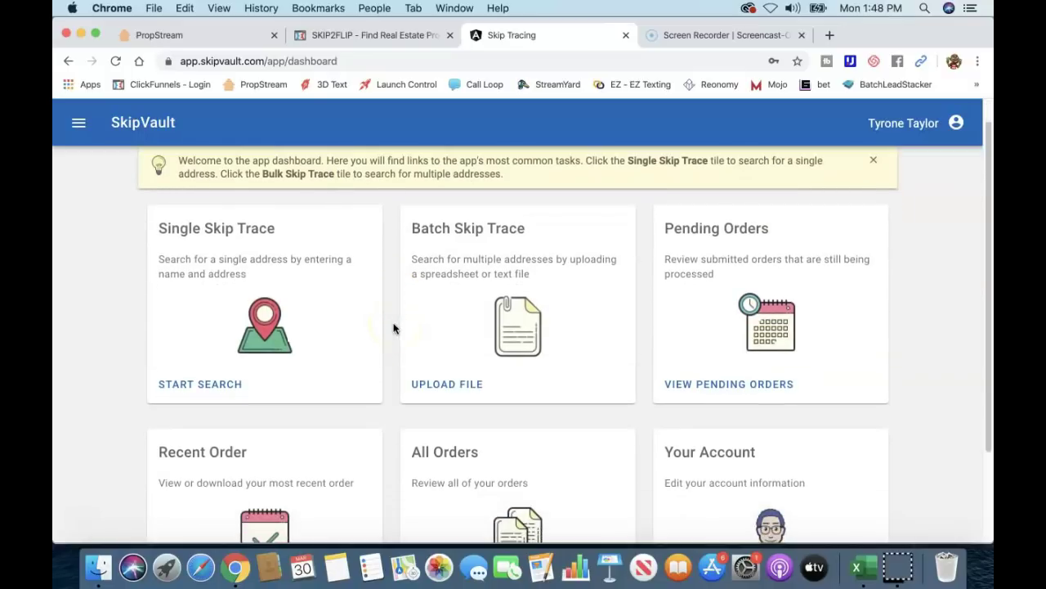
- View the Batch Skip Trace and Single Skip Trace pages and return to the dashboard
{"action": "left_click", "coordinate": [445, 388]}
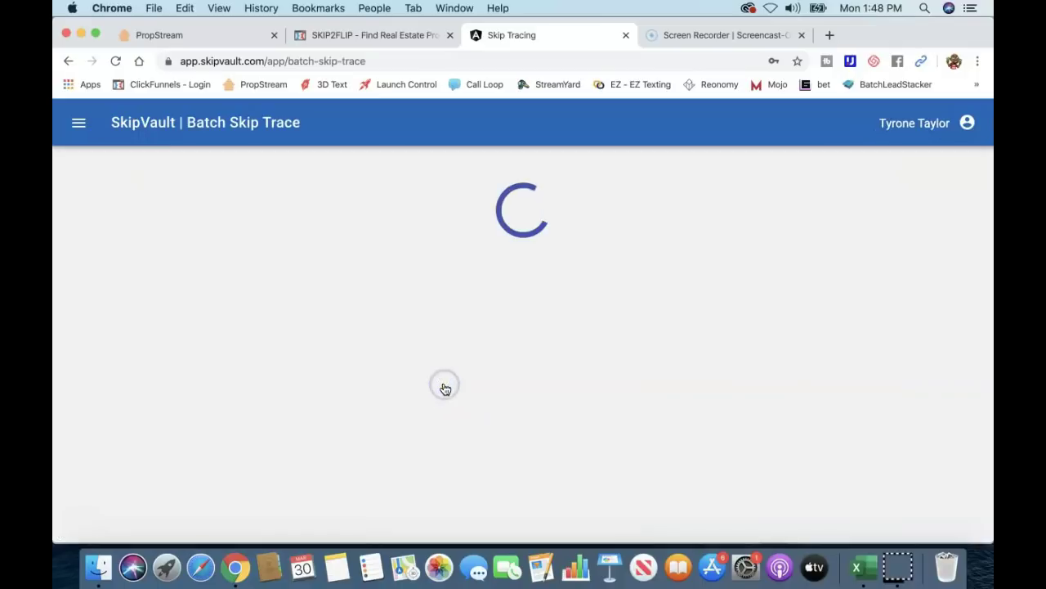
{"action": "left_click", "coordinate": [69, 62]}
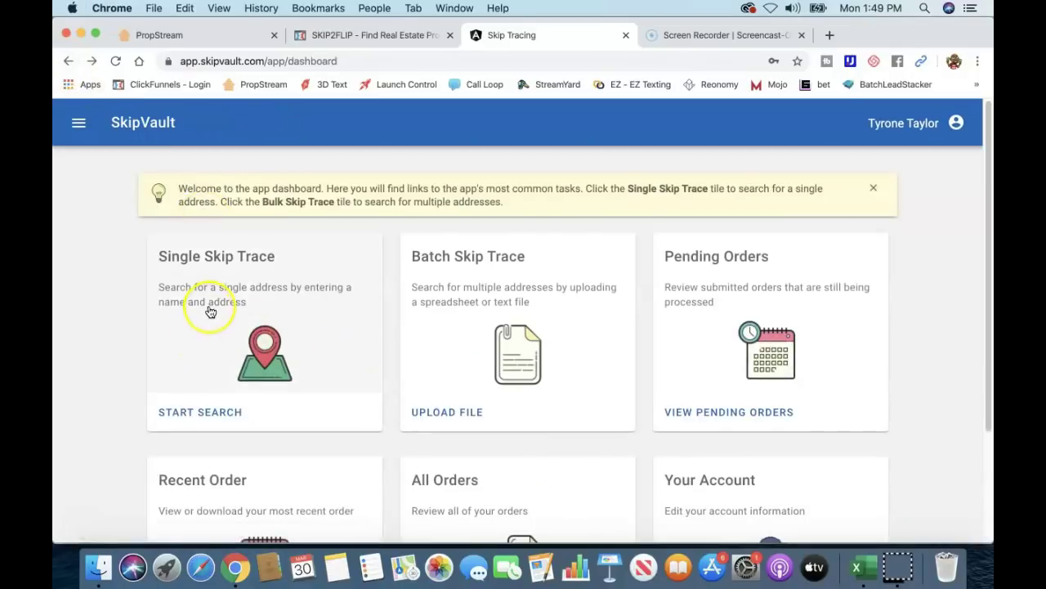
{"action": "left_click", "coordinate": [193, 417]}
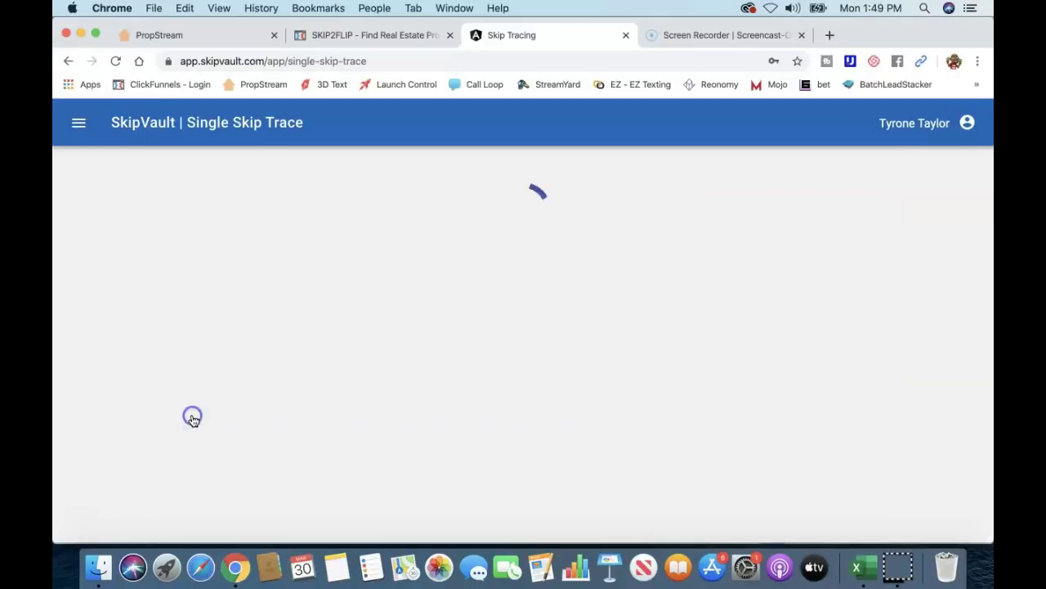
{"action": "left_click", "coordinate": [69, 61]}
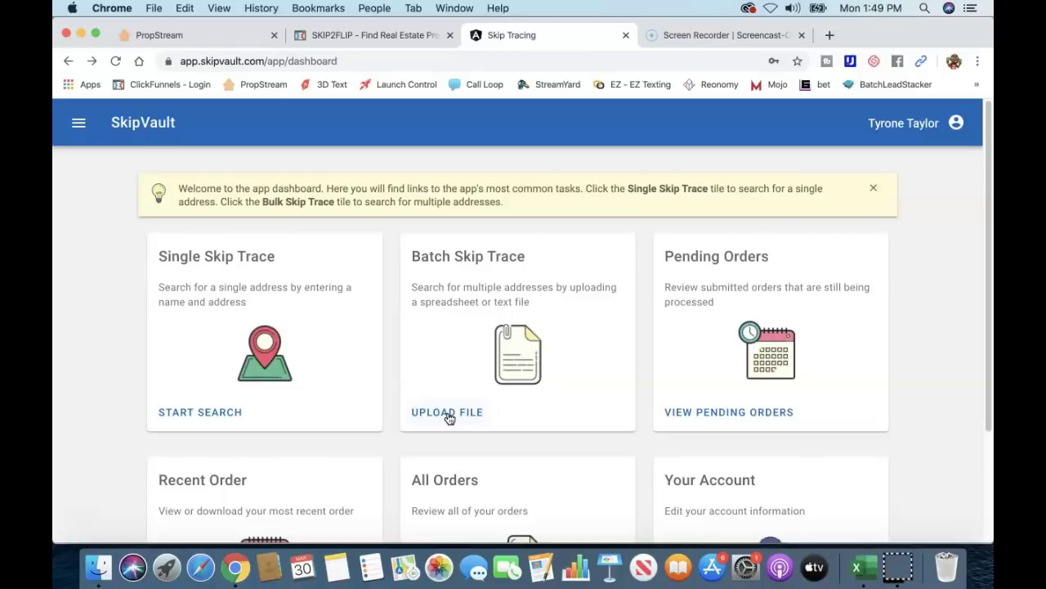
- Upload the SCRUBBED high-equity .xlsx file from the Bham A-B Areas 03.16.20 desktop folder for a batch skip trace
{"action": "left_click", "coordinate": [449, 416]}
{"action": "left_click", "coordinate": [511, 317]}
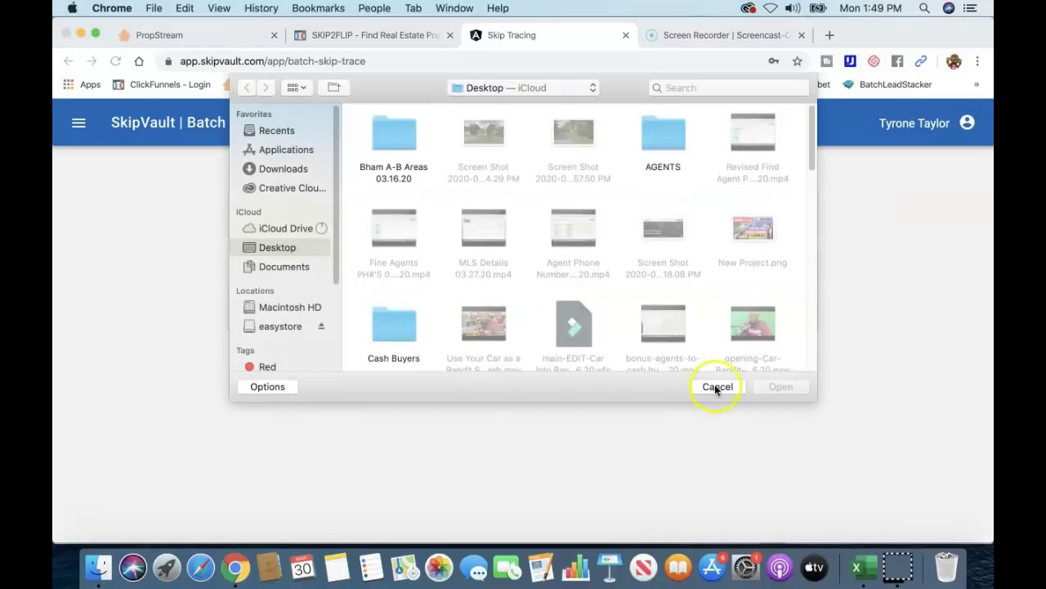
{"action": "left_click", "coordinate": [286, 248]}
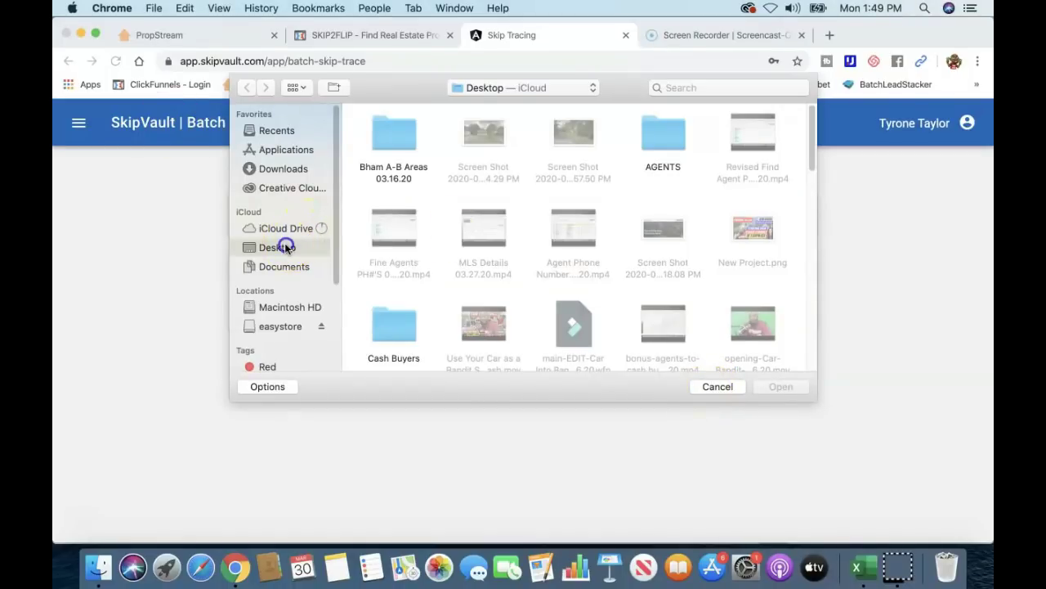
{"action": "double_click", "coordinate": [393, 133]}
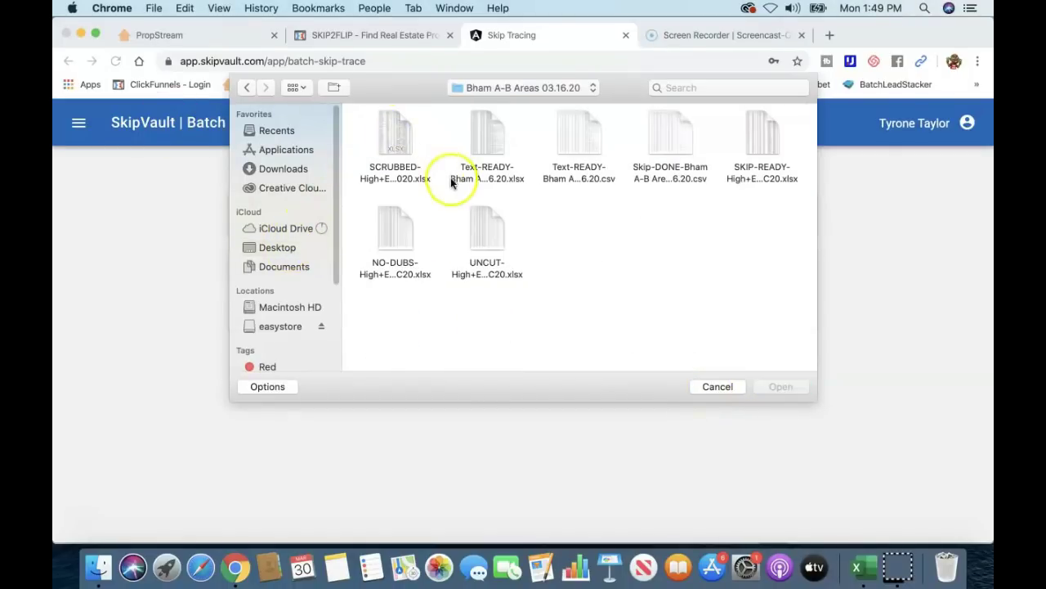
{"action": "left_click", "coordinate": [388, 137]}
{"action": "left_click", "coordinate": [779, 387]}
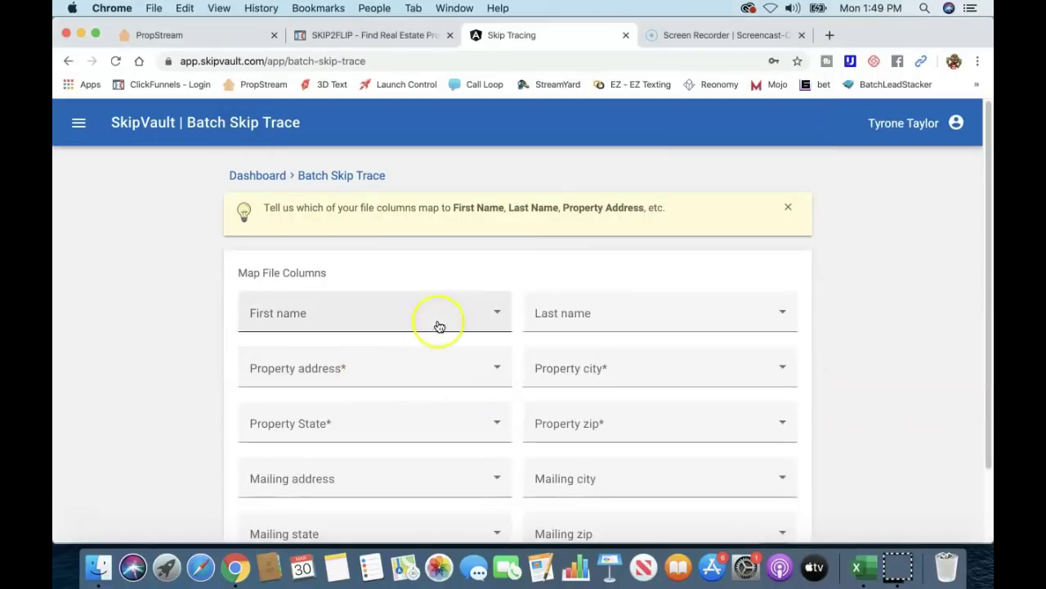
- Map First name to Owner 1 First Name and Last name to Owner 1 Last Name
{"action": "scroll", "coordinate": [423, 327], "scroll_direction": "down", "scroll_amount": 2}
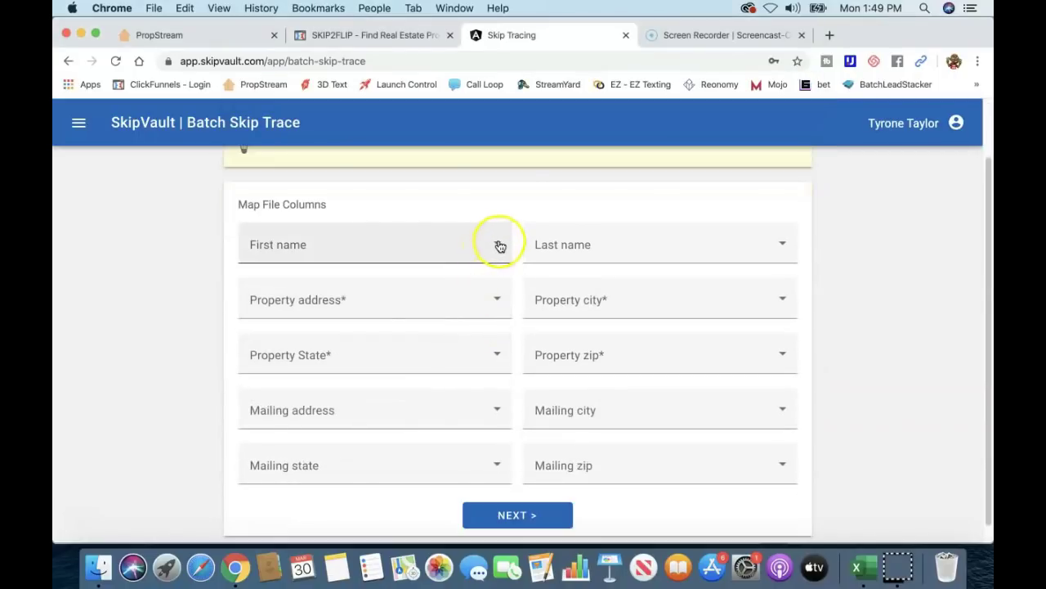
{"action": "left_click", "coordinate": [496, 244]}
{"action": "left_click", "coordinate": [395, 321]}
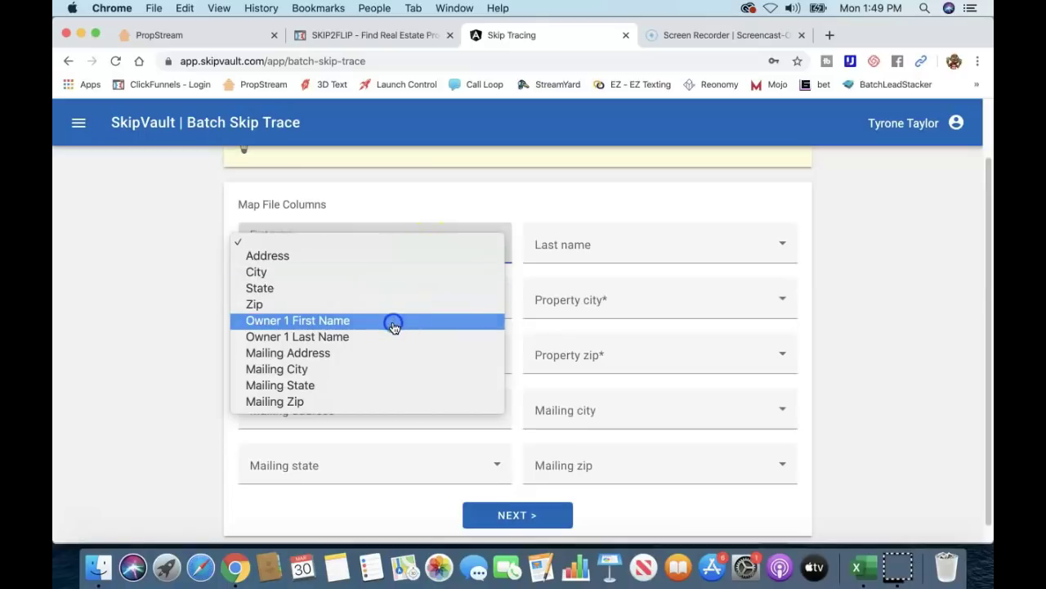
{"action": "left_click", "coordinate": [772, 262]}
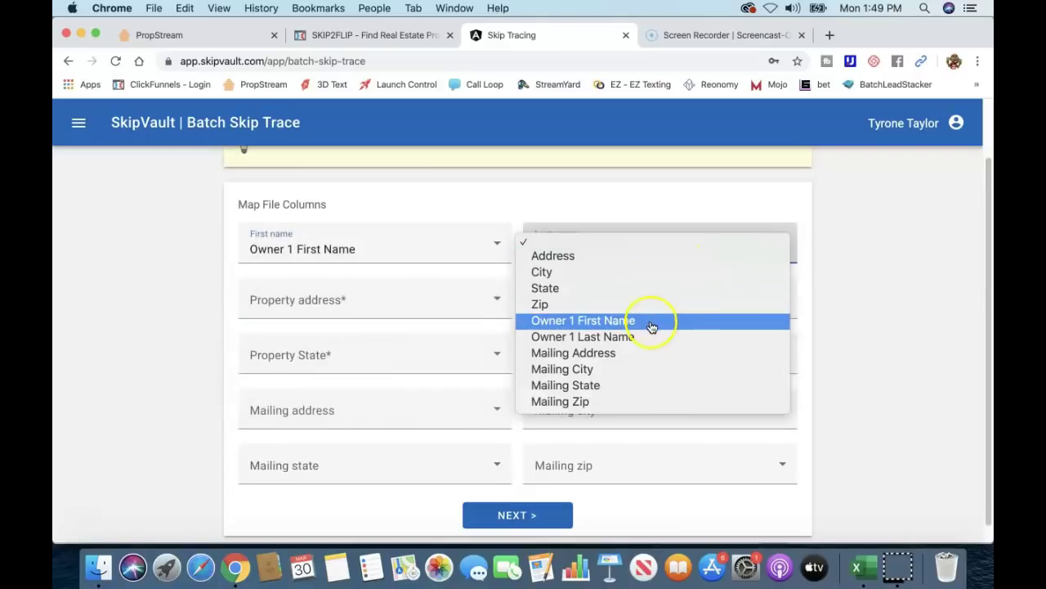
{"action": "left_click", "coordinate": [488, 272]}
- Map the property address, city, state and zip fields to the Address, City, State and Zip columns
{"action": "left_click", "coordinate": [493, 299]}
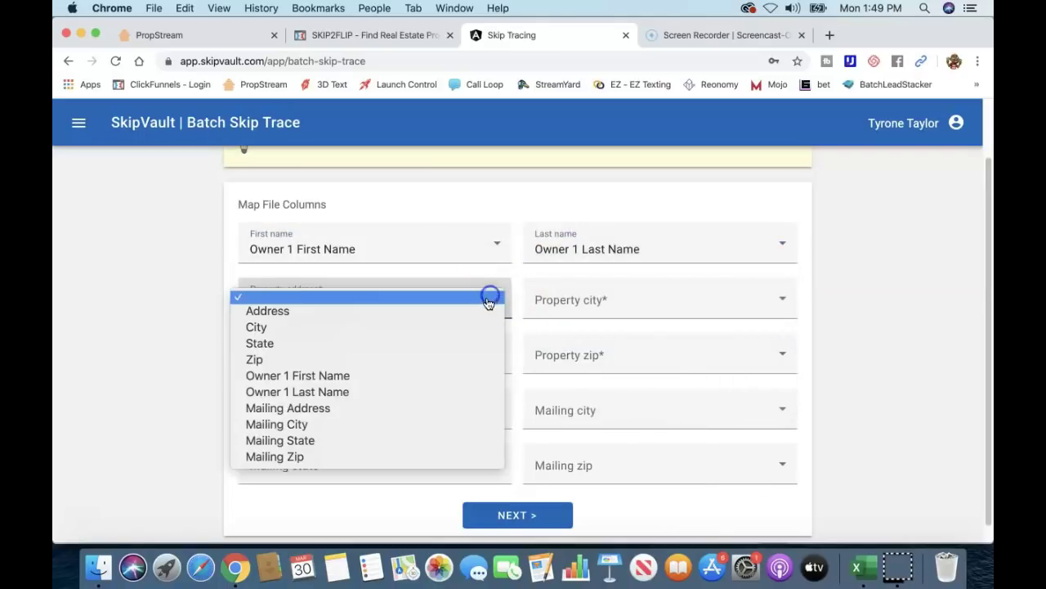
{"action": "left_click", "coordinate": [357, 309]}
{"action": "left_click", "coordinate": [795, 296]}
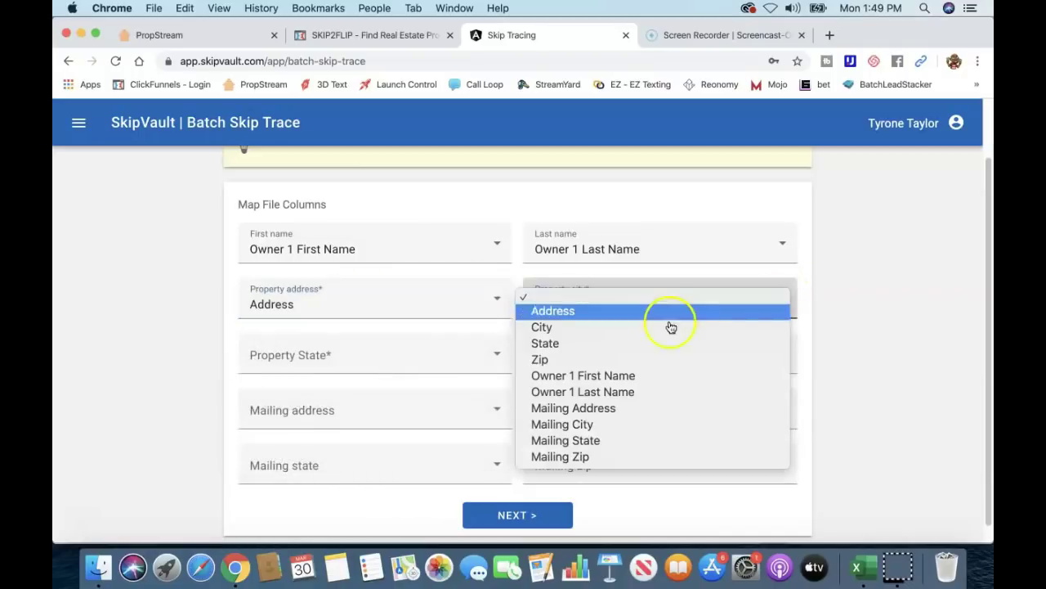
{"action": "left_click", "coordinate": [638, 330]}
{"action": "left_click", "coordinate": [494, 368]}
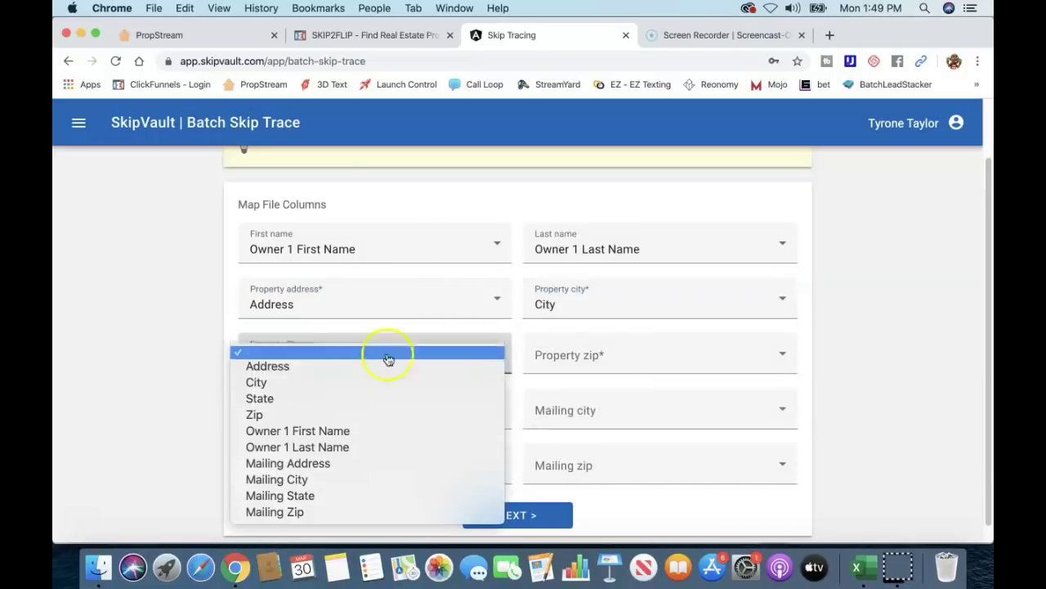
{"action": "left_click", "coordinate": [351, 397]}
{"action": "left_click", "coordinate": [781, 371]}
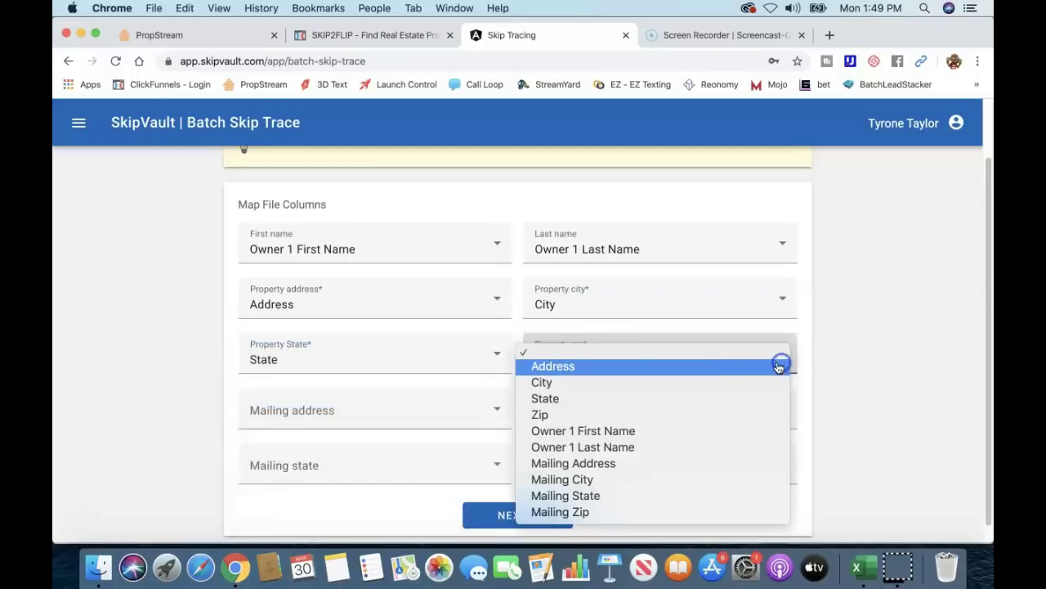
{"action": "left_click", "coordinate": [600, 414]}
- Map the mailing address and mailing city fields to the Mailing Address and Mailing City columns
{"action": "scroll", "coordinate": [205, 337], "scroll_direction": "down", "scroll_amount": 1}
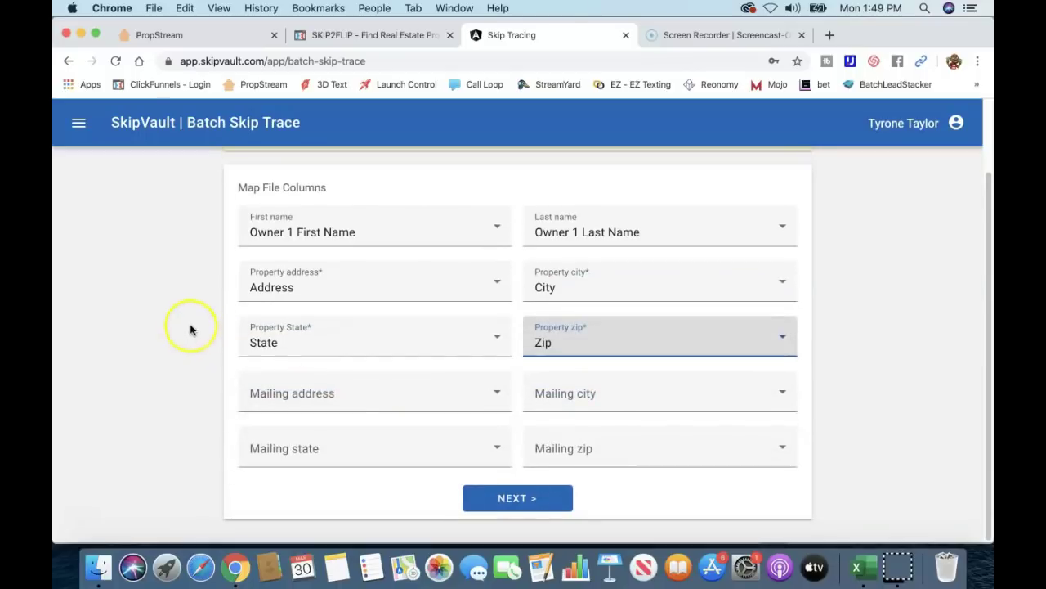
{"action": "left_click", "coordinate": [500, 396]}
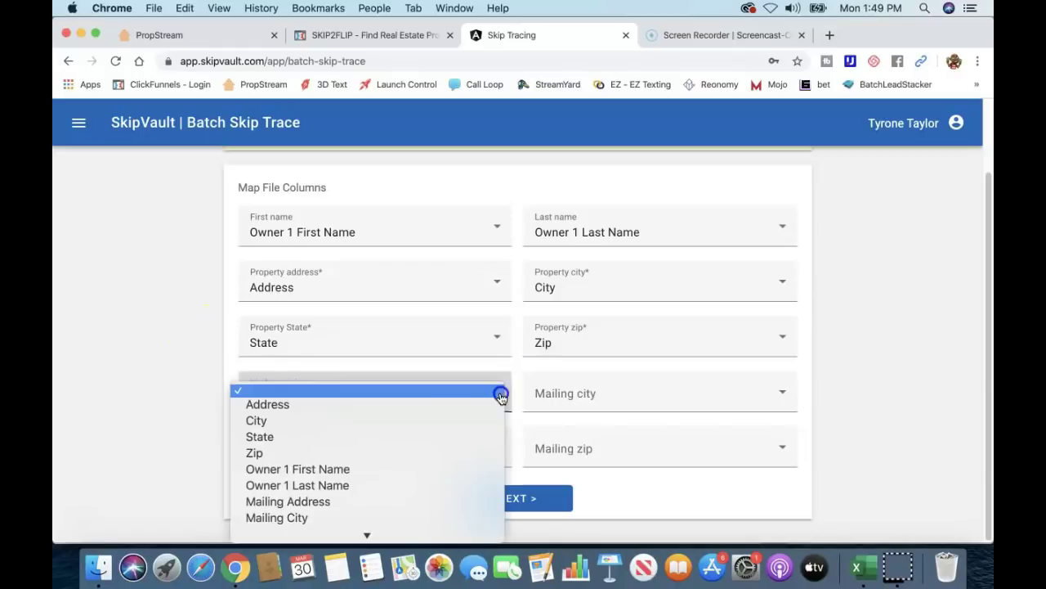
{"action": "scroll", "coordinate": [376, 478], "scroll_direction": "down", "scroll_amount": 1}
{"action": "left_click", "coordinate": [379, 481]}
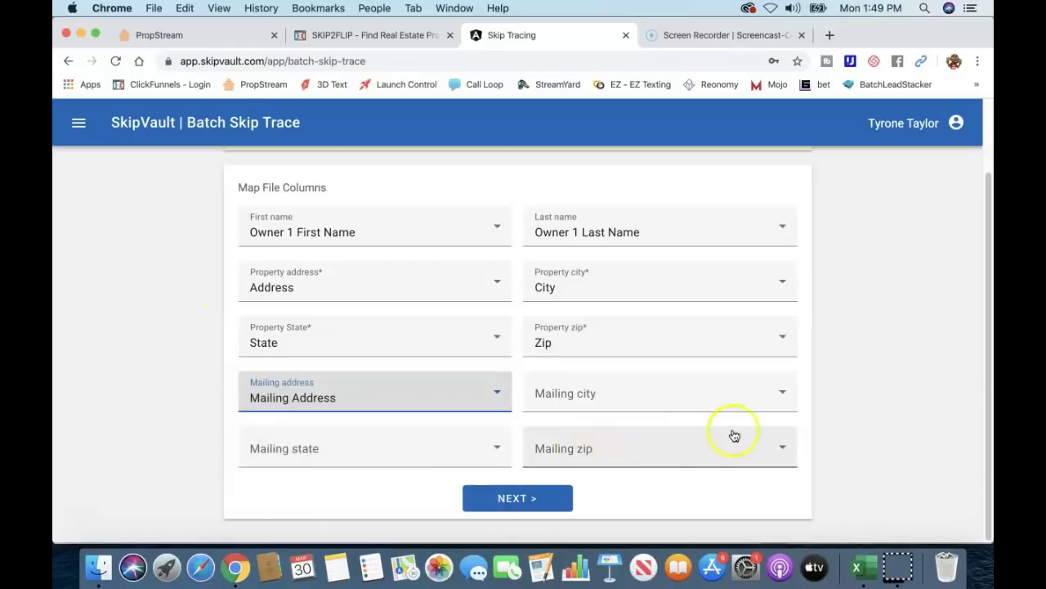
{"action": "left_click", "coordinate": [782, 396]}
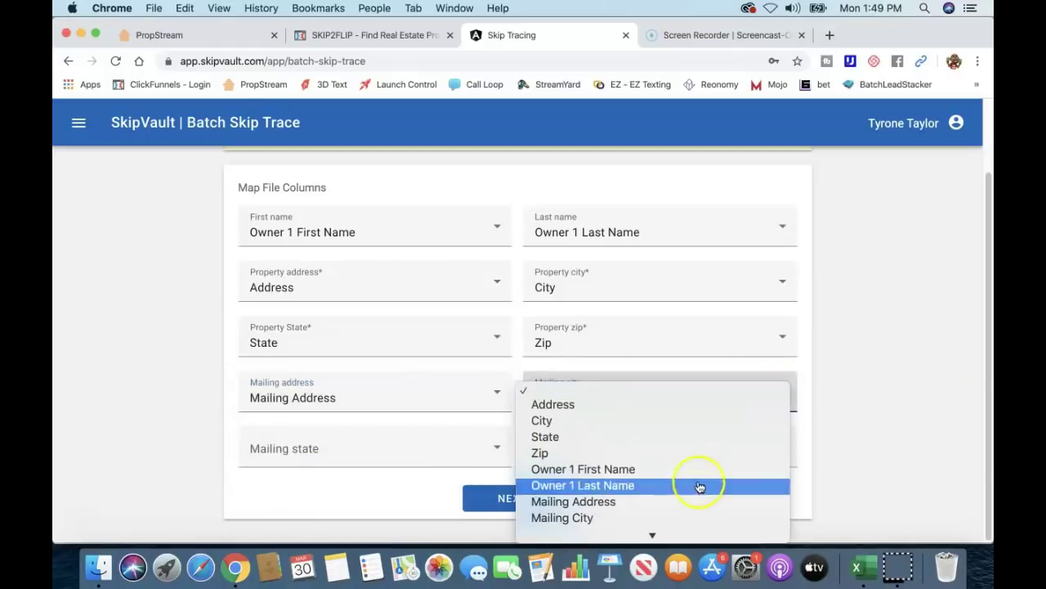
{"action": "scroll", "coordinate": [687, 507], "scroll_direction": "down", "scroll_amount": 1}
{"action": "left_click", "coordinate": [678, 499]}
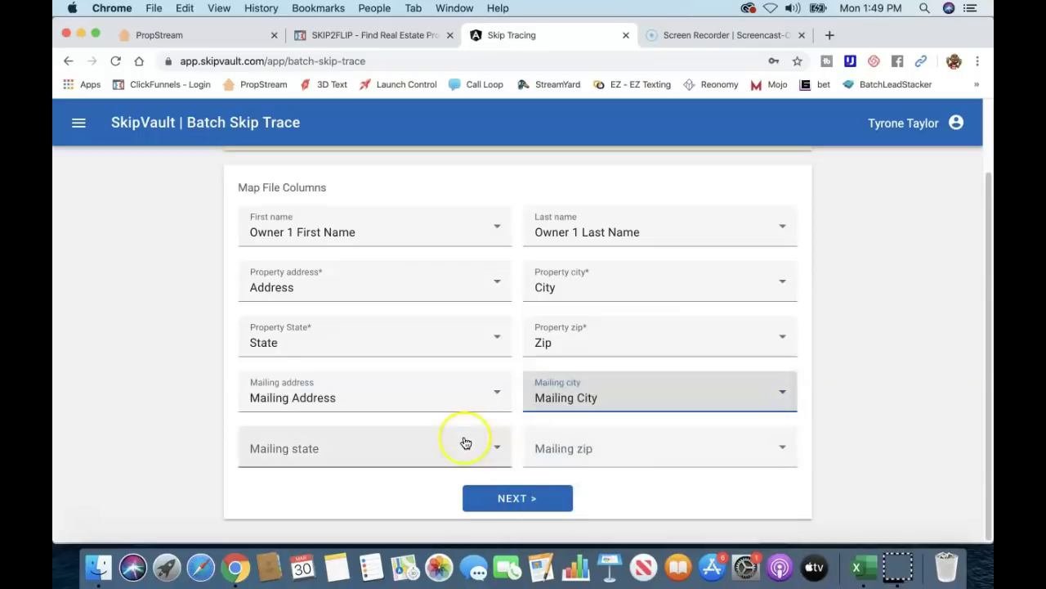
- Map the mailing state and mailing zip fields to the Mailing State and Mailing Zip columns
{"action": "left_click", "coordinate": [497, 449]}
{"action": "scroll", "coordinate": [422, 467], "scroll_direction": "down", "scroll_amount": 2}
{"action": "left_click", "coordinate": [411, 514]}
{"action": "left_click", "coordinate": [779, 446]}
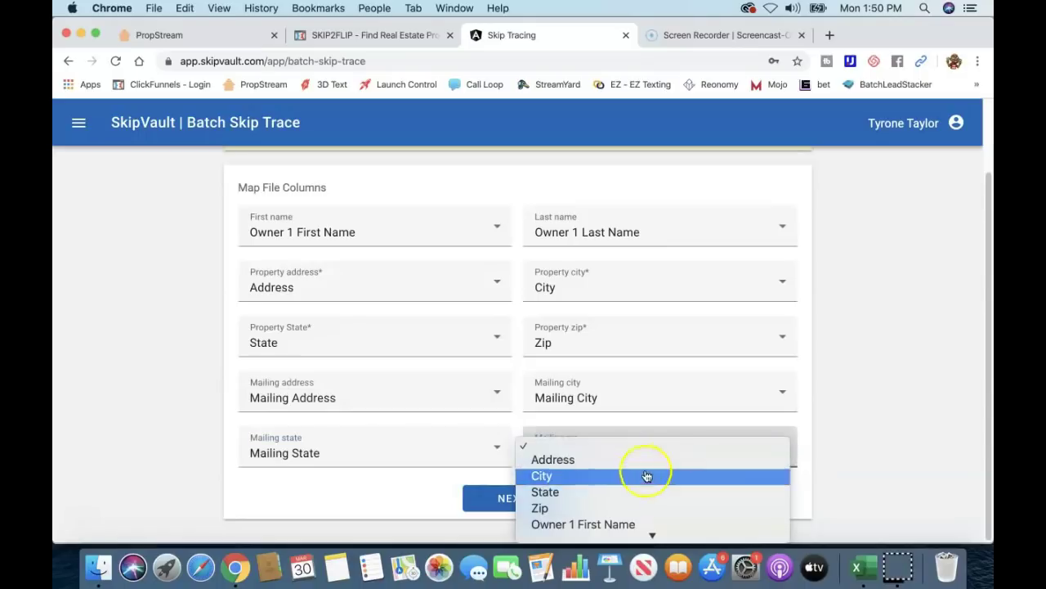
{"action": "scroll", "coordinate": [650, 468], "scroll_direction": "down", "scroll_amount": 2}
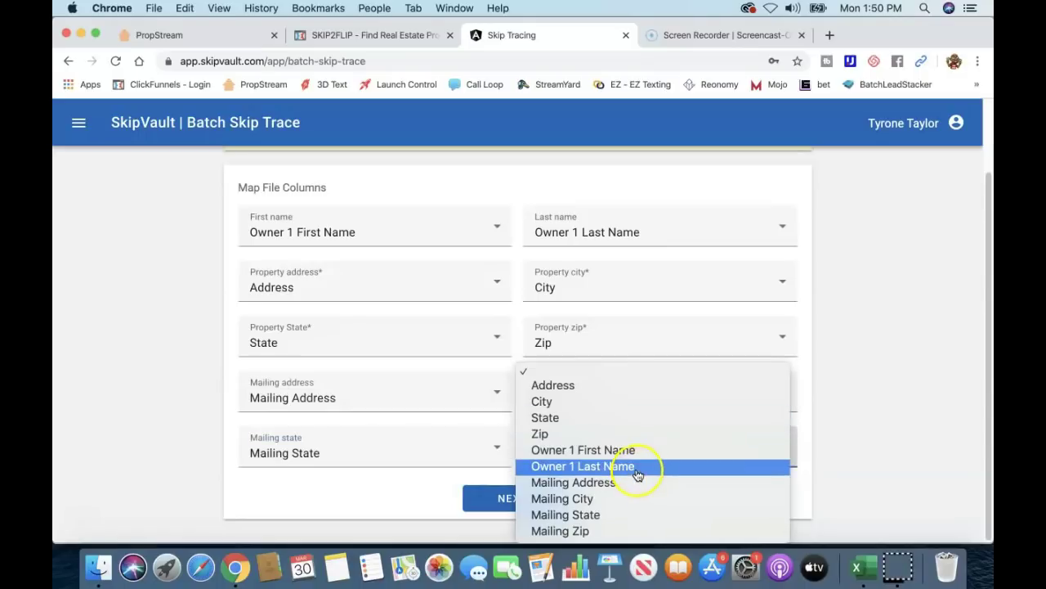
{"action": "left_click", "coordinate": [615, 531]}
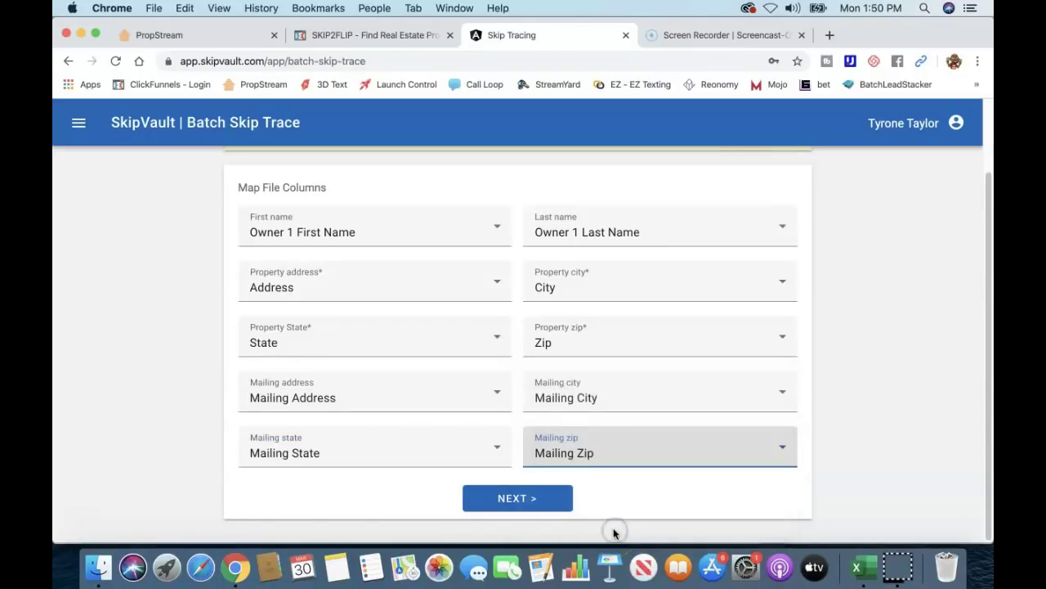
- Submit the column mapping, continue to the billing page, and review its credit card and billing address fields
{"action": "left_click", "coordinate": [515, 501]}
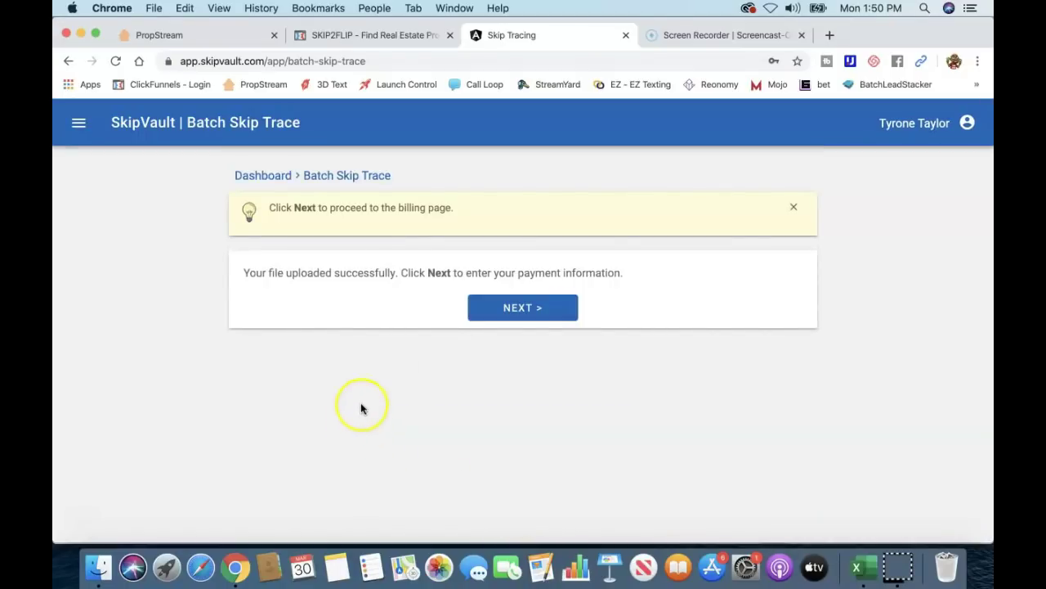
{"action": "left_click", "coordinate": [520, 310]}
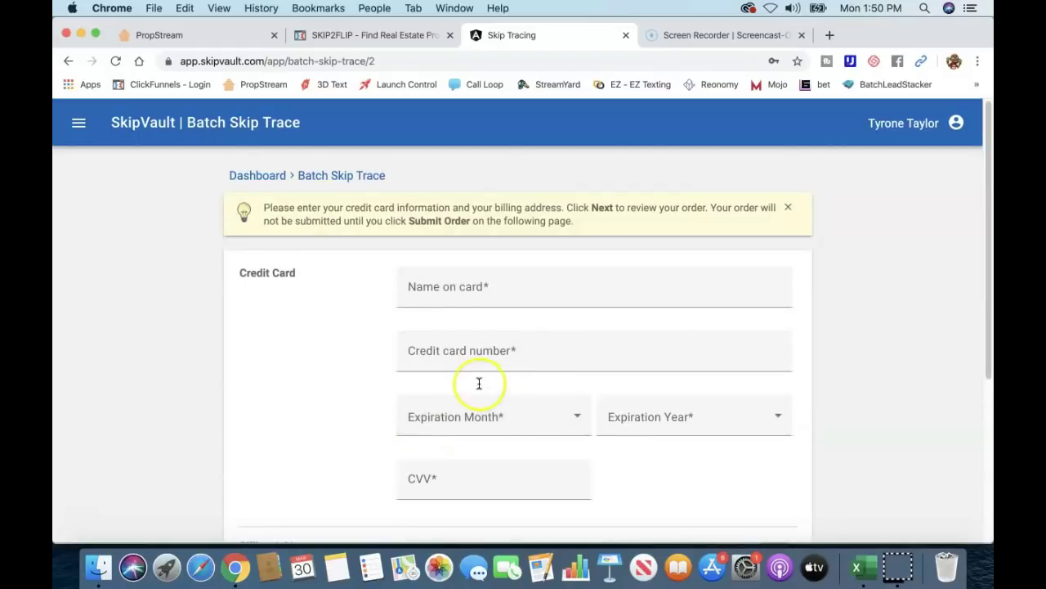
{"action": "scroll", "coordinate": [479, 381], "scroll_direction": "down", "scroll_amount": 5}
{"action": "scroll", "coordinate": [479, 381], "scroll_direction": "up", "scroll_amount": 5}
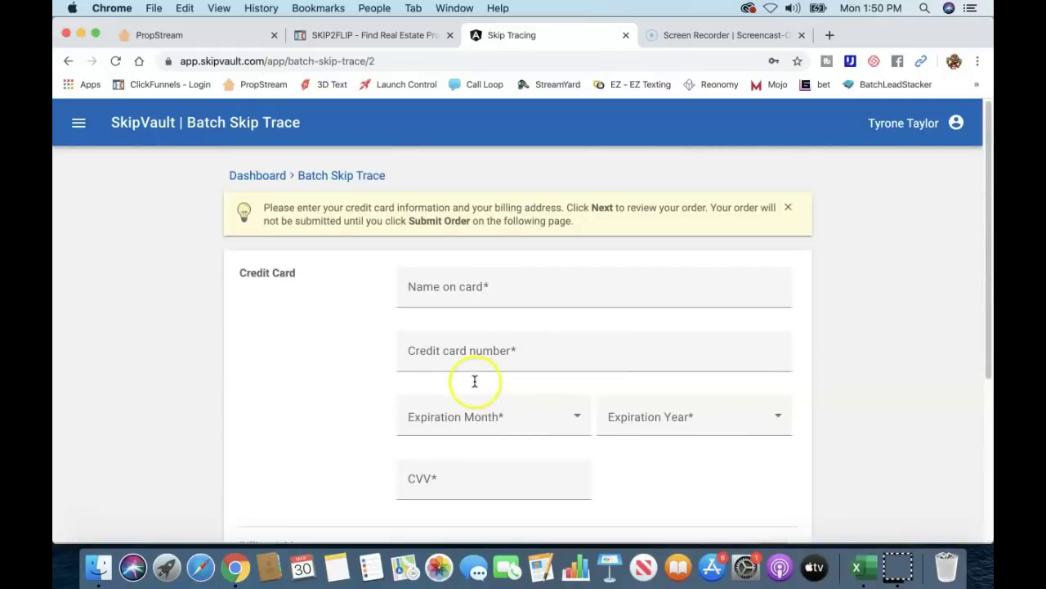
- Show the skip tracing orders, open the one dated 3/16/2020, and examine its match count, costs and download option
{"action": "left_click", "coordinate": [78, 123]}
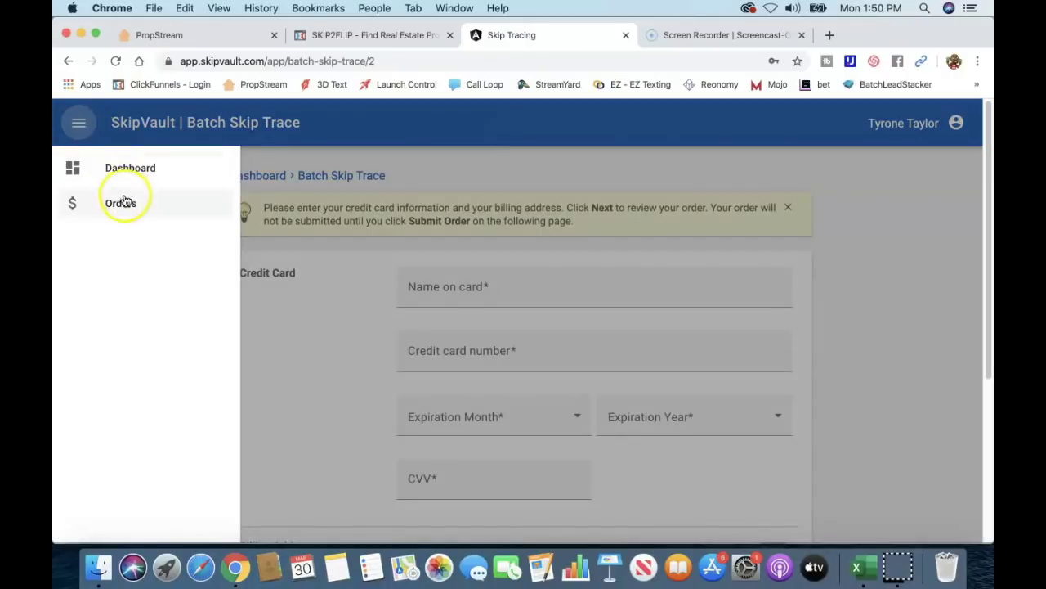
{"action": "left_click", "coordinate": [116, 203]}
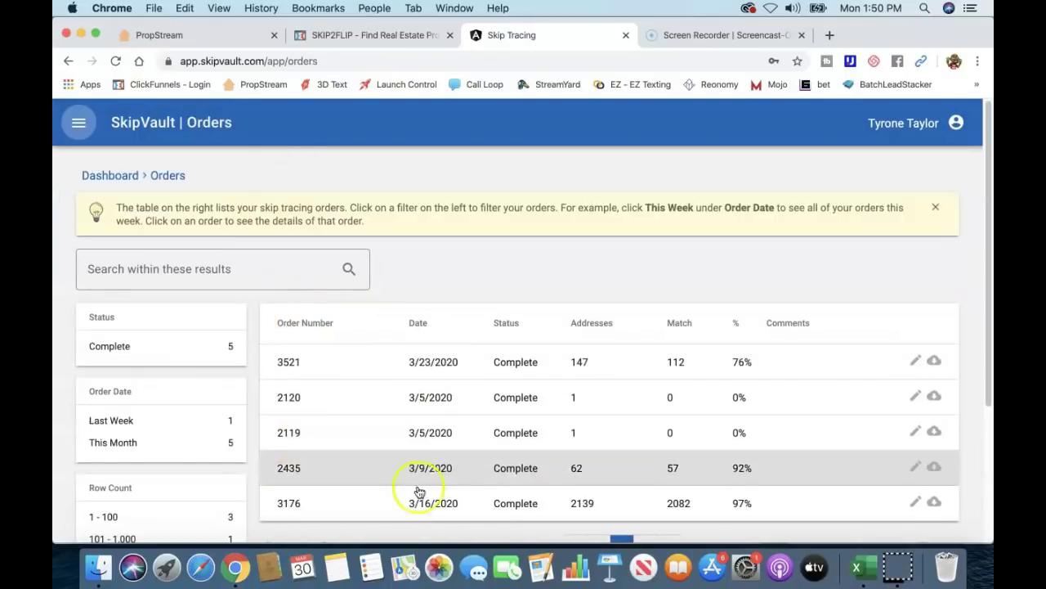
{"action": "scroll", "coordinate": [548, 490], "scroll_direction": "down", "scroll_amount": 3}
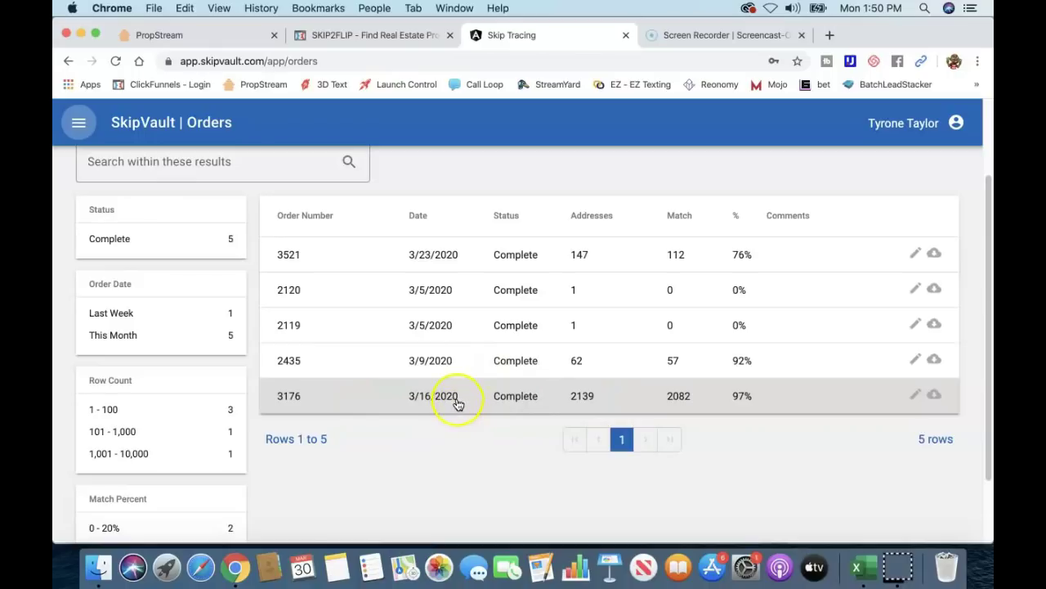
{"action": "left_click", "coordinate": [485, 398]}
{"action": "scroll", "coordinate": [564, 378], "scroll_direction": "down", "scroll_amount": 1}
{"action": "scroll", "coordinate": [571, 375], "scroll_direction": "down", "scroll_amount": 2}
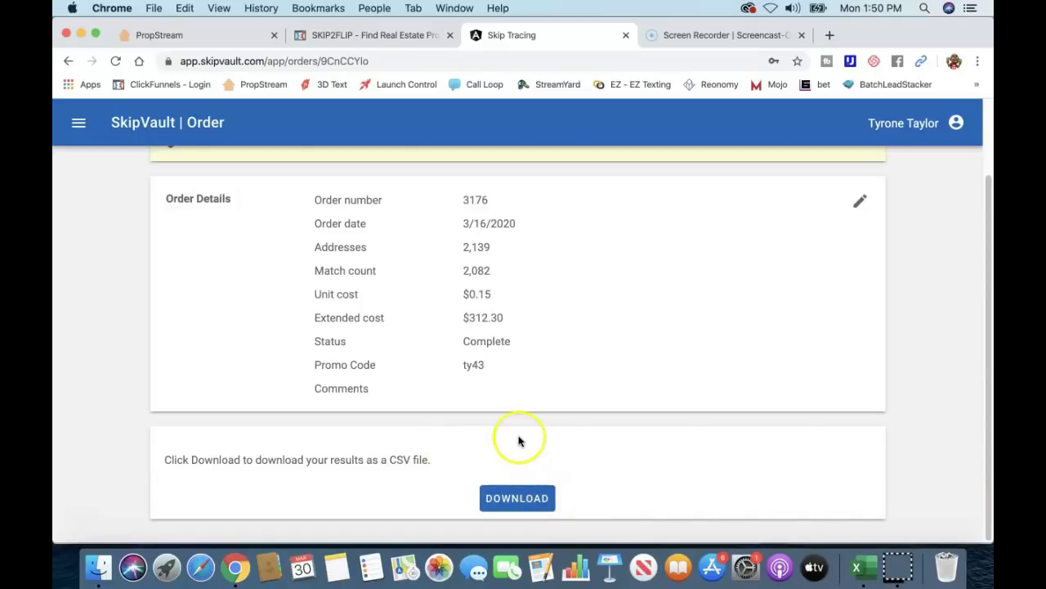
{"action": "scroll", "coordinate": [518, 436], "scroll_direction": "up", "scroll_amount": 2}
{"action": "scroll", "coordinate": [518, 442], "scroll_direction": "down", "scroll_amount": 2}
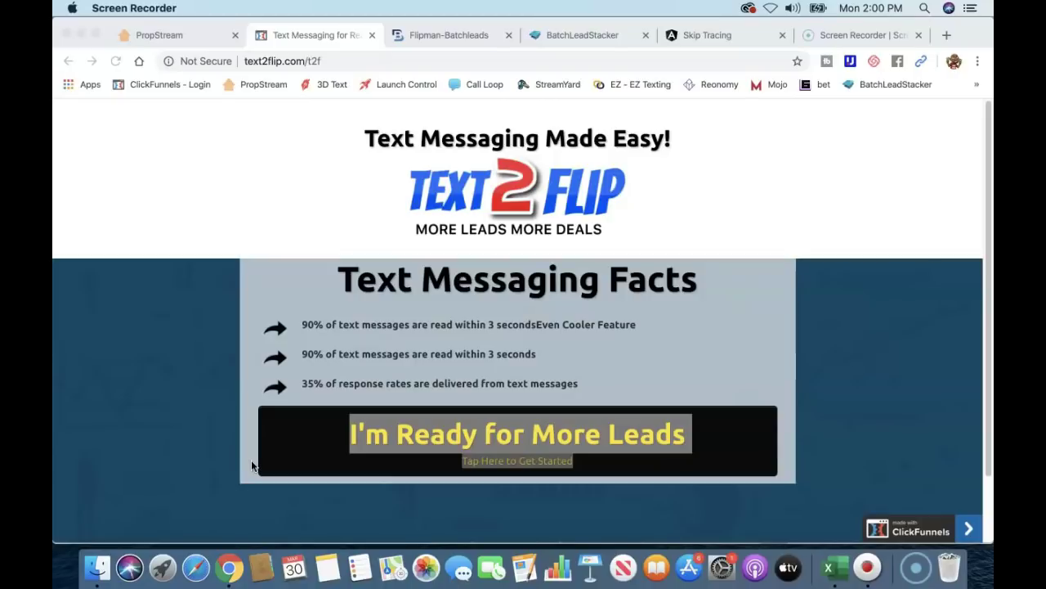
- Show the BatchLeads offer page and review its 500 text messages for $1 deal and sign-up option
{"action": "left_click", "coordinate": [424, 36]}
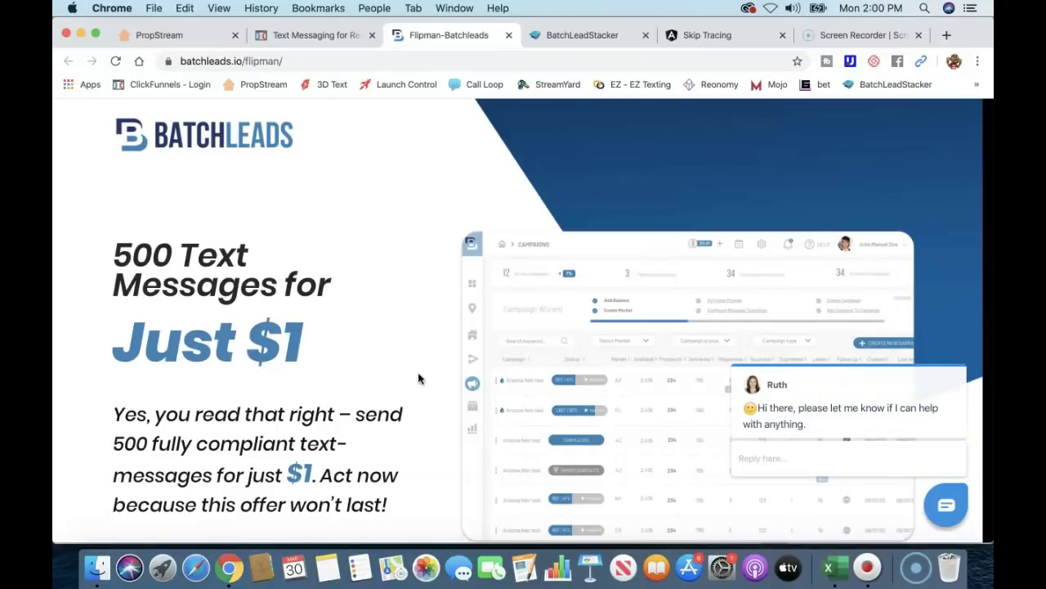
{"action": "scroll", "coordinate": [434, 360], "scroll_direction": "down", "scroll_amount": 5}
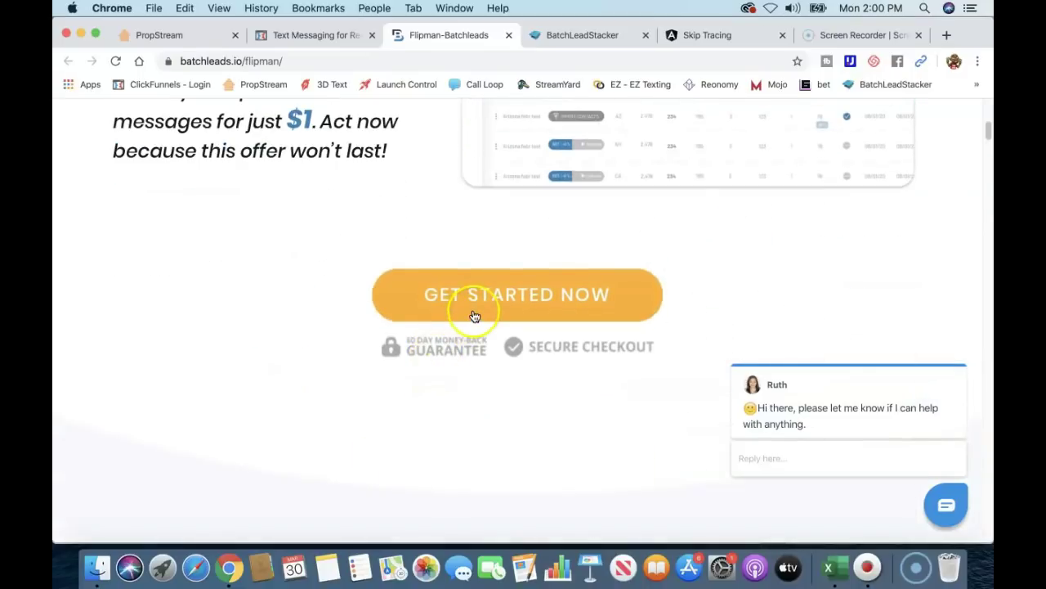
{"action": "scroll", "coordinate": [582, 427], "scroll_direction": "up", "scroll_amount": 5}
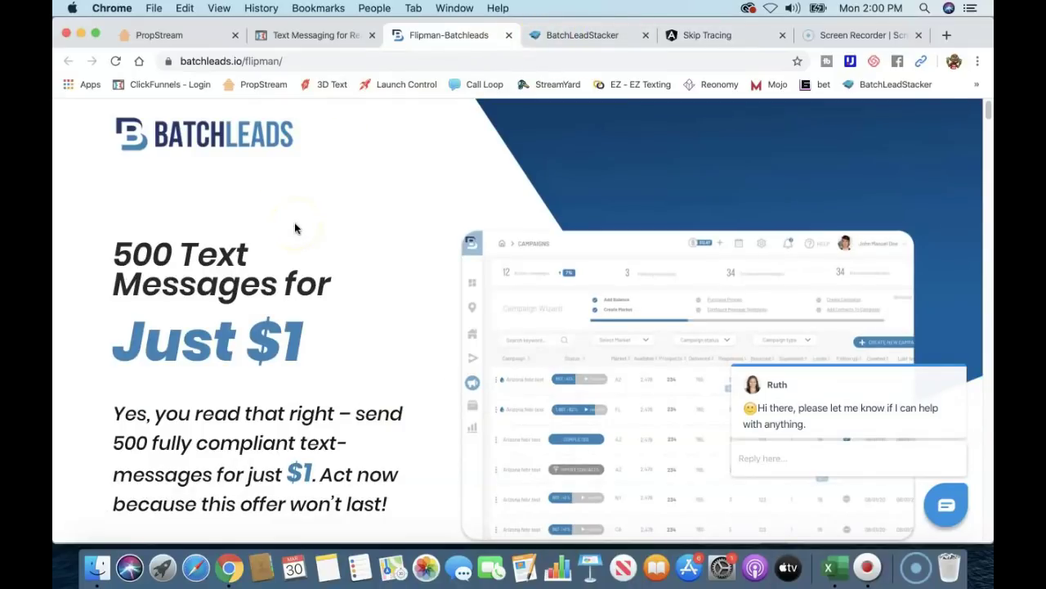
- Switch to BatchLeadStacker, open its SMS inbox, and read the newest unread conversation from the first message to the reply
{"action": "left_click", "coordinate": [554, 42]}
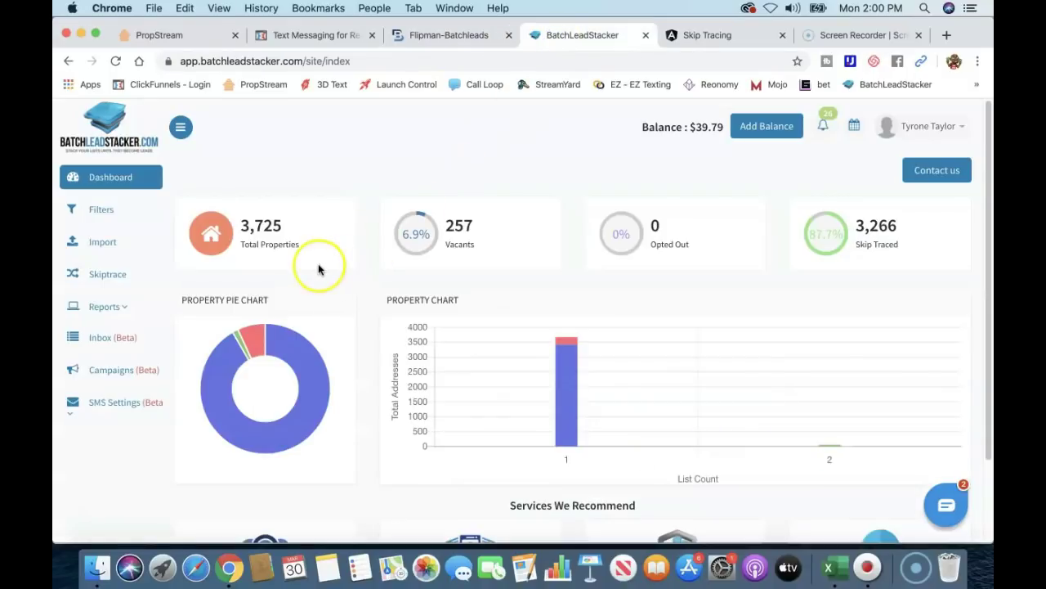
{"action": "left_click", "coordinate": [147, 342]}
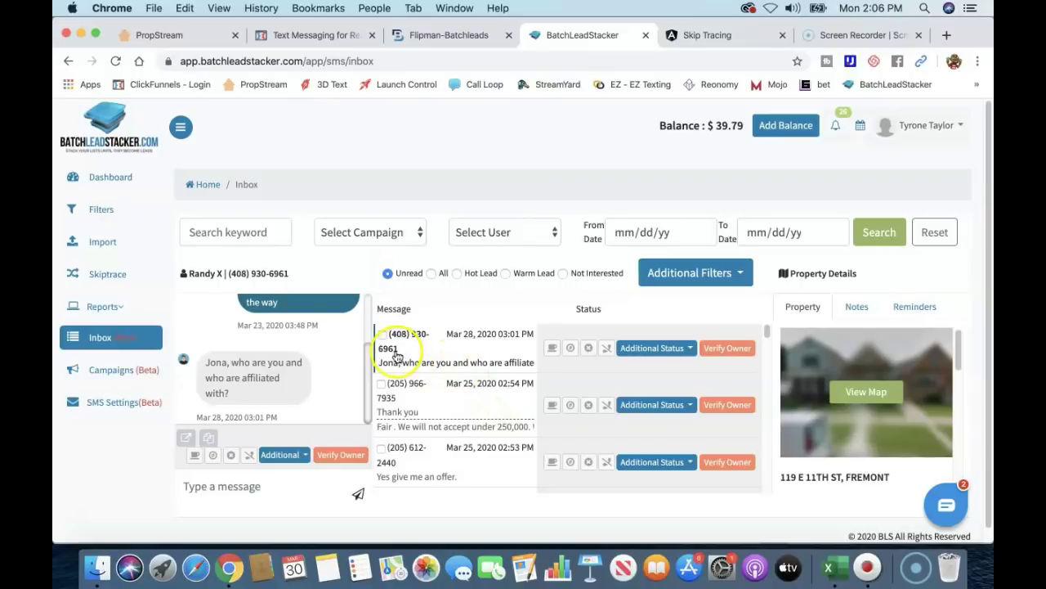
{"action": "left_click_drag", "start_coordinate": [364, 367], "coordinate": [357, 297]}
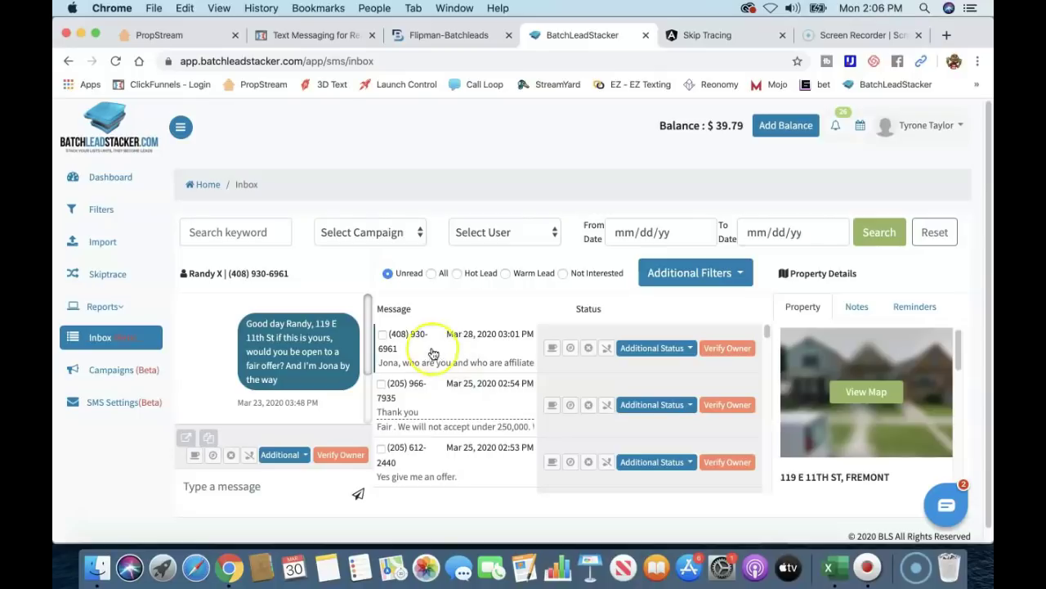
{"action": "mouse_move", "coordinate": [366, 303]}
{"action": "left_mouse_down"}
{"action": "mouse_move", "coordinate": [380, 366]}
{"action": "mouse_move", "coordinate": [372, 310]}
{"action": "left_mouse_up"}
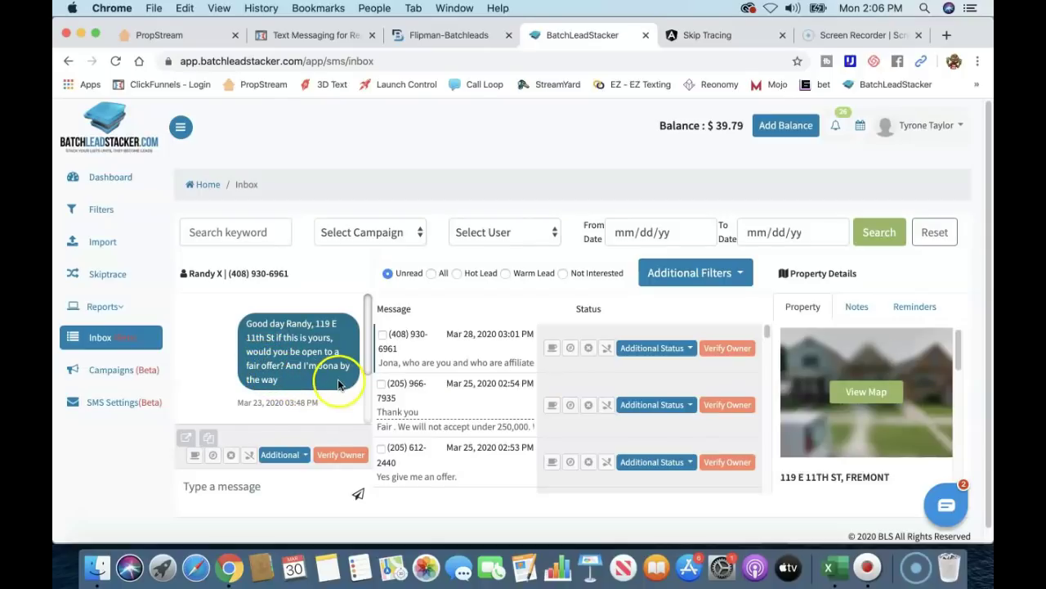
{"action": "left_click_drag", "start_coordinate": [372, 303], "coordinate": [376, 353]}
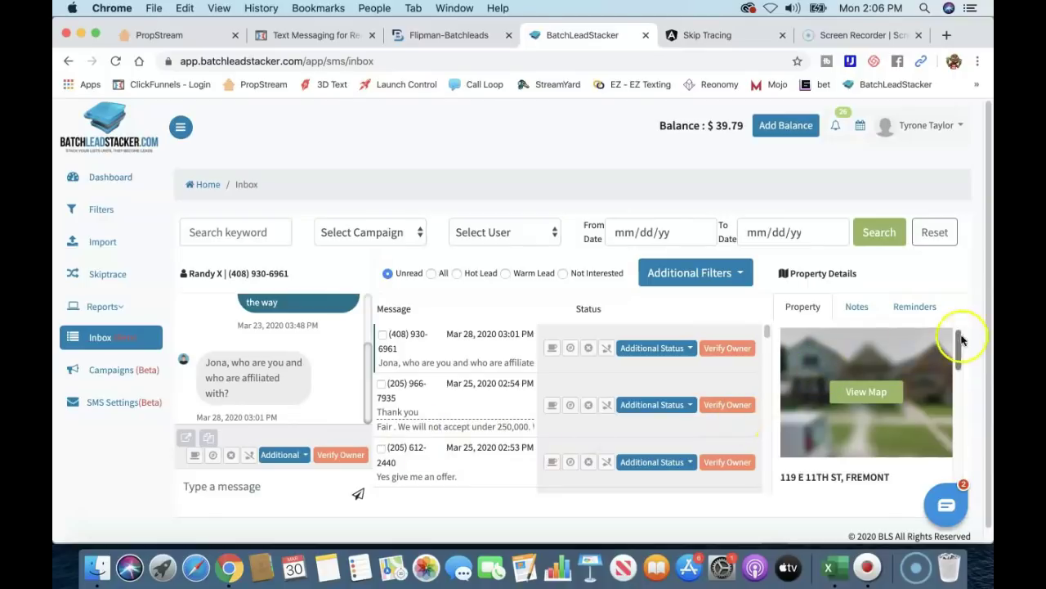
- Load the street view of the conversation's property, inspect the building in full screen, and return to the inbox
{"action": "left_click_drag", "start_coordinate": [989, 337], "coordinate": [951, 297]}
{"action": "left_click", "coordinate": [873, 372]}
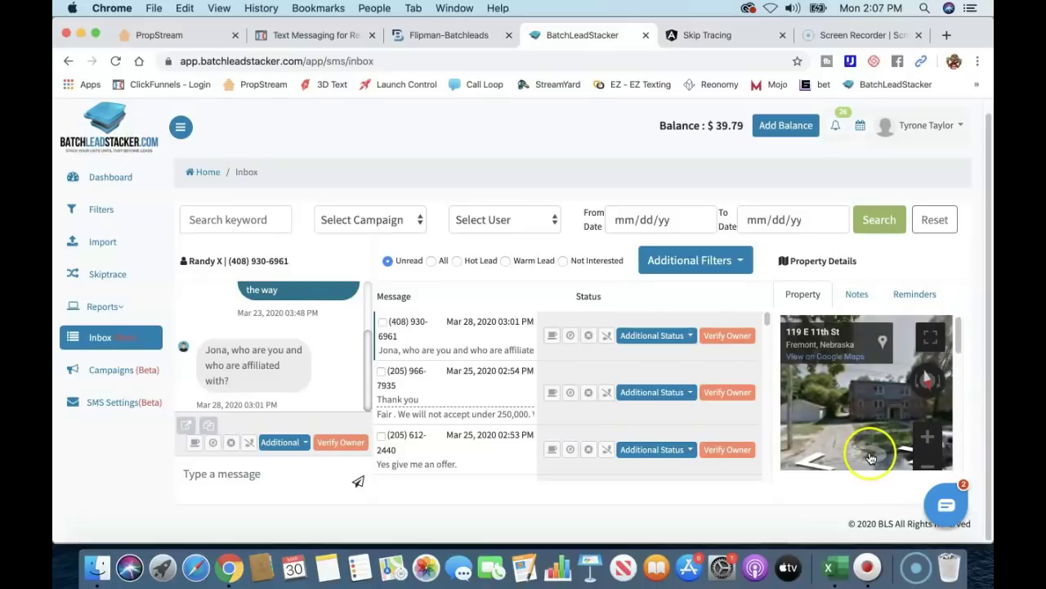
{"action": "left_click_drag", "start_coordinate": [859, 433], "coordinate": [854, 400]}
{"action": "left_click", "coordinate": [930, 336]}
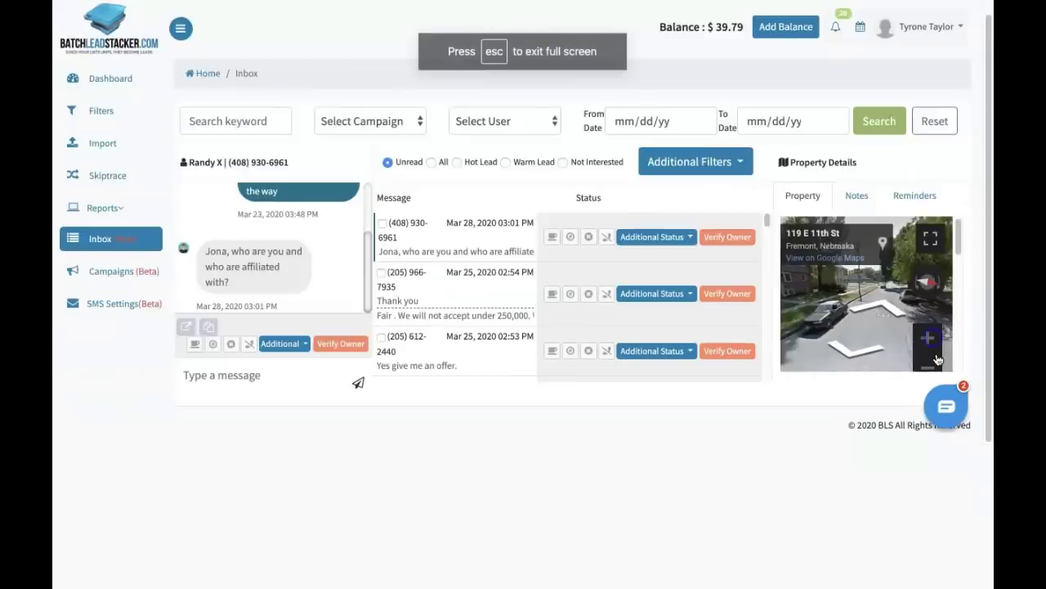
{"action": "left_click_drag", "start_coordinate": [591, 179], "coordinate": [763, 293]}
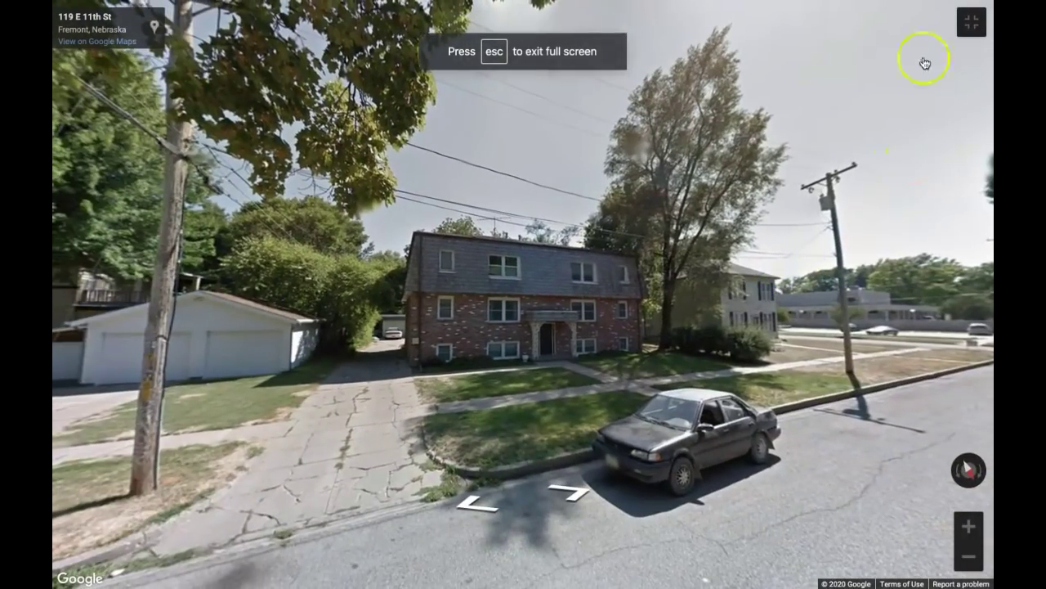
{"action": "left_click", "coordinate": [973, 22]}
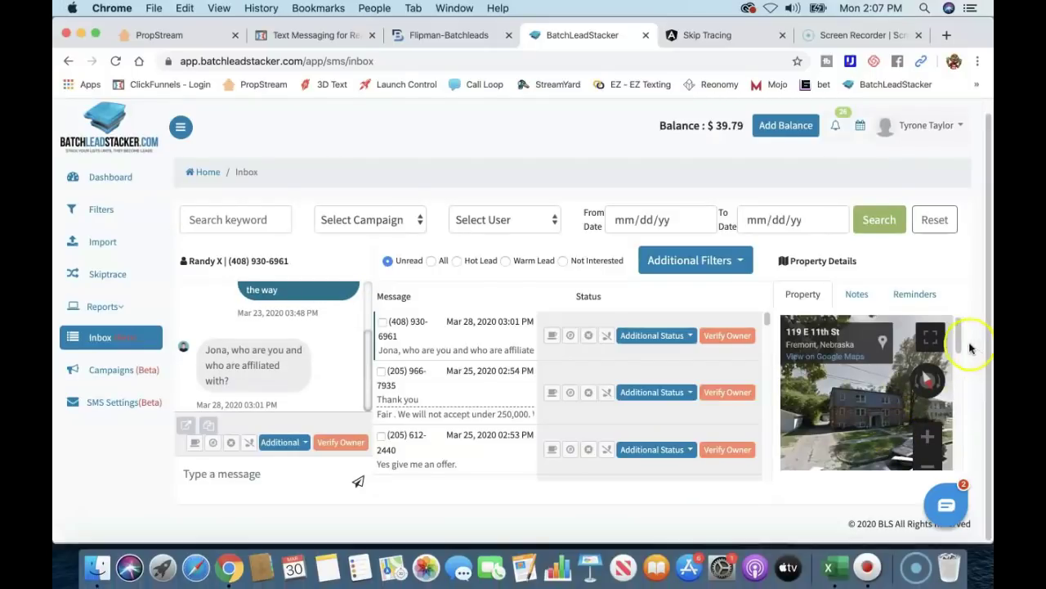
- Review the owner's contact details and the marketing list membership in the property details
{"action": "left_click_drag", "start_coordinate": [959, 330], "coordinate": [961, 439]}
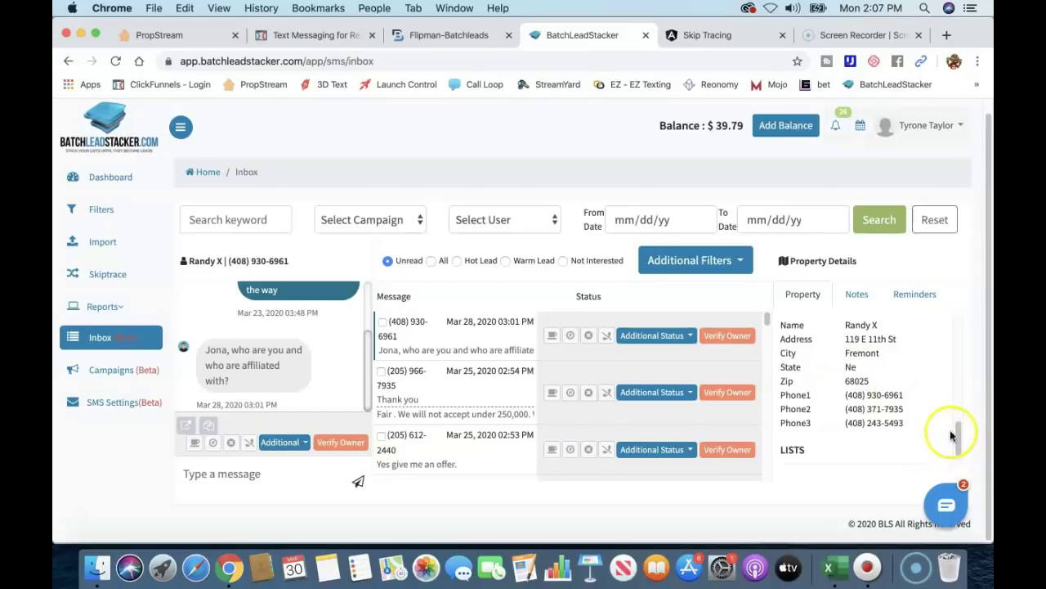
{"action": "scroll", "coordinate": [949, 431], "scroll_direction": "down", "scroll_amount": 2}
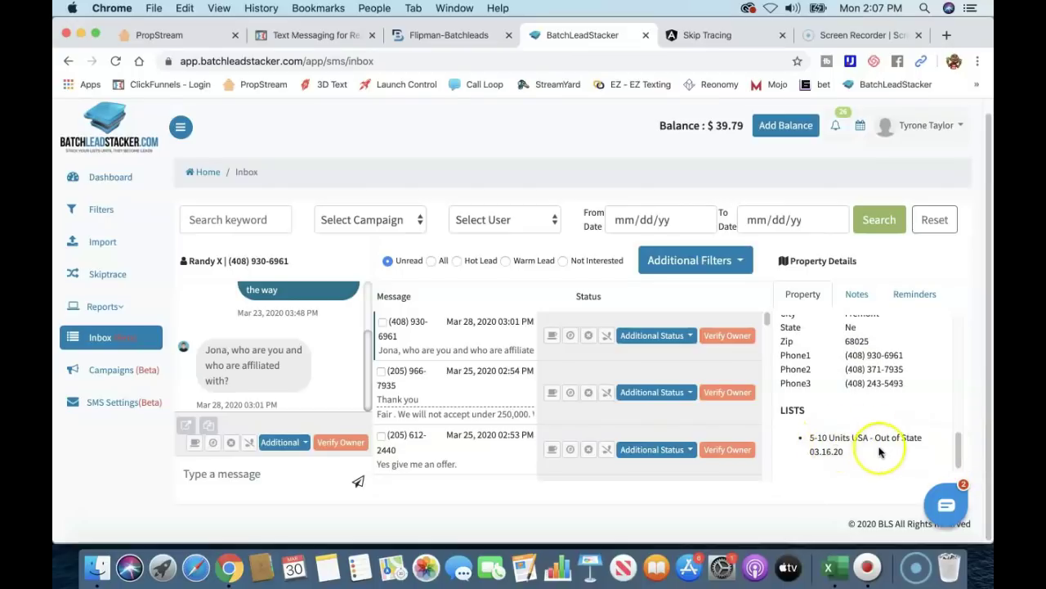
{"action": "left_click_drag", "start_coordinate": [961, 460], "coordinate": [949, 336]}
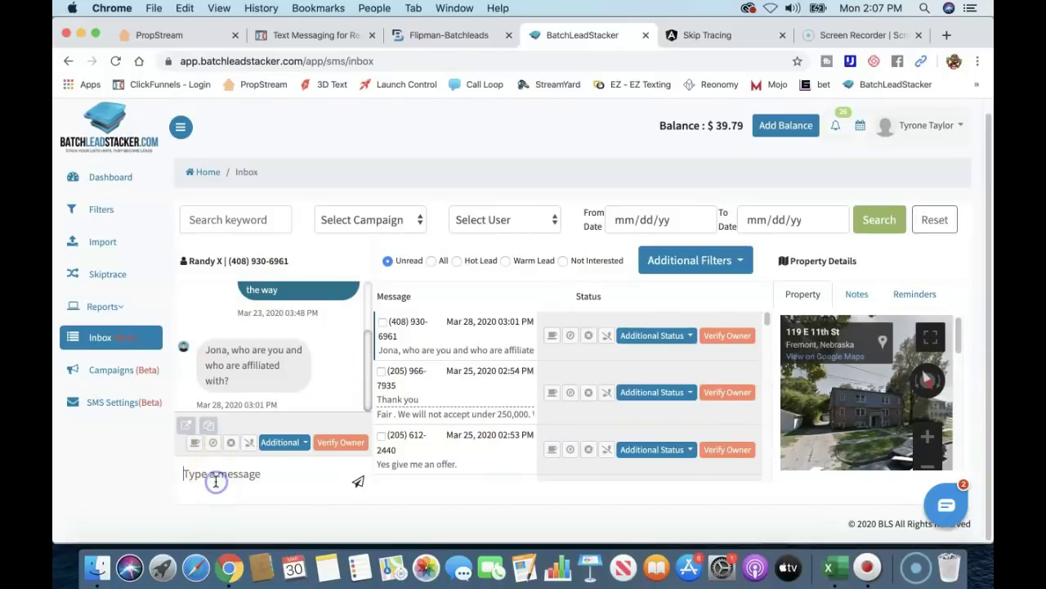
- Review the lead status, do-not-call and additional status options available for the open conversation, leaving them unset
{"action": "left_click", "coordinate": [343, 445]}
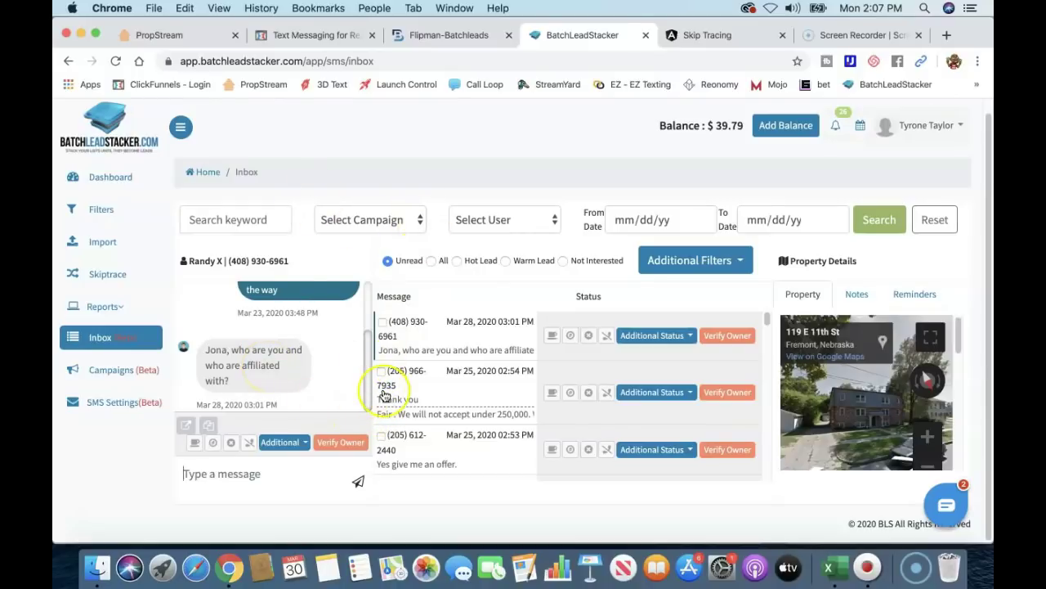
{"action": "left_click", "coordinate": [229, 442]}
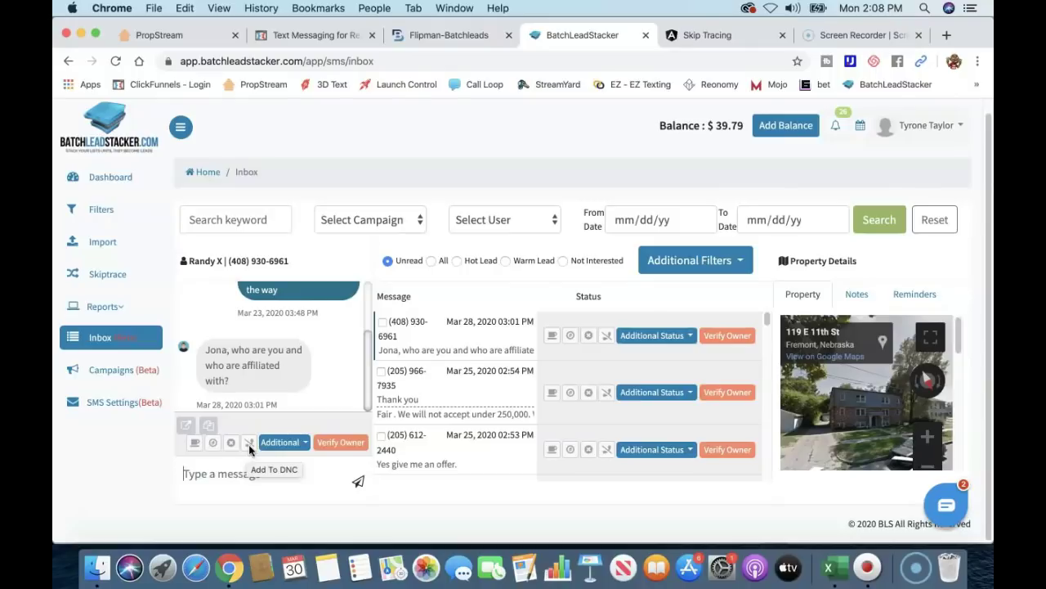
{"action": "left_click", "coordinate": [303, 444]}
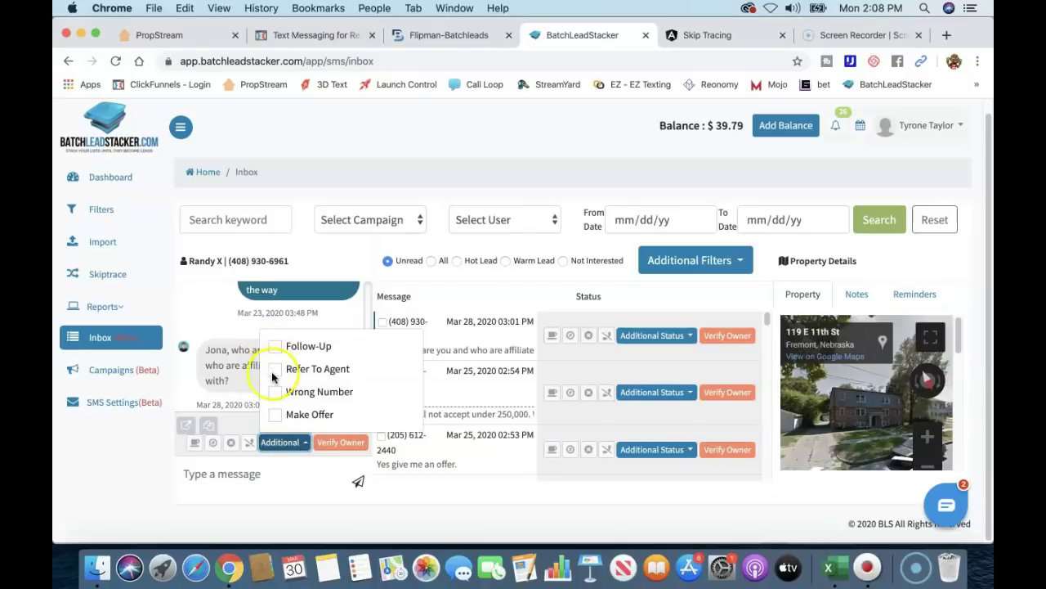
{"action": "left_click_drag", "start_coordinate": [284, 372], "coordinate": [354, 424]}
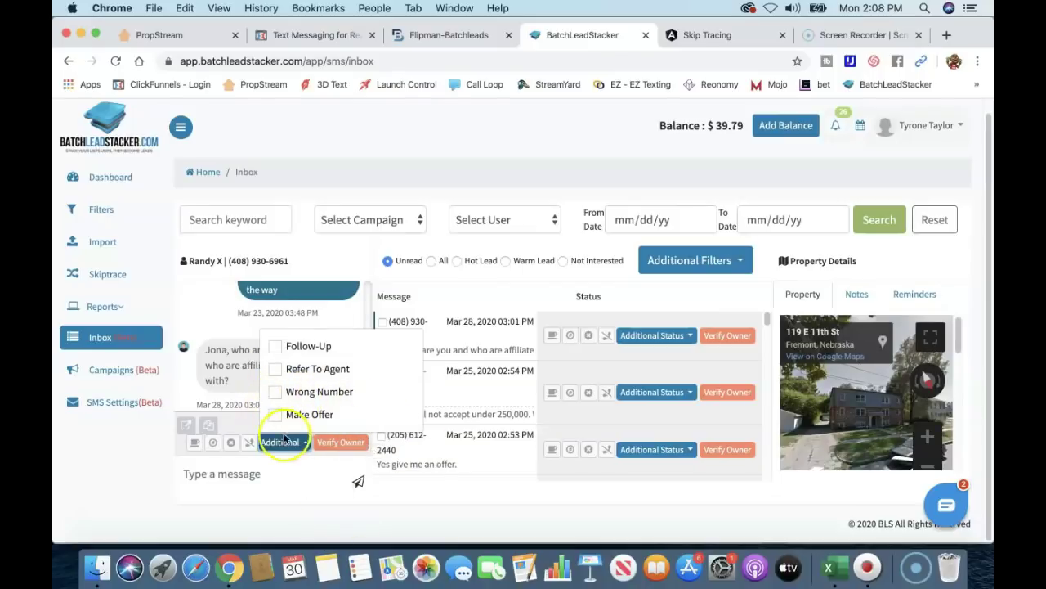
{"action": "left_click", "coordinate": [297, 478]}
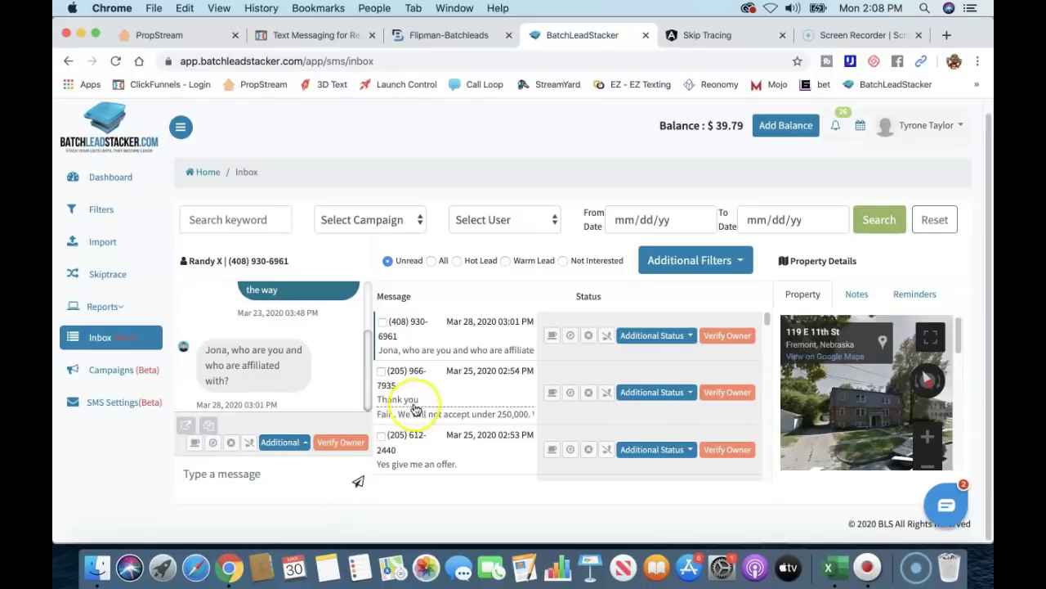
- Filter the inbox messages by Hot Lead, Warm Lead and Not Interested in turn
{"action": "left_click", "coordinate": [458, 260]}
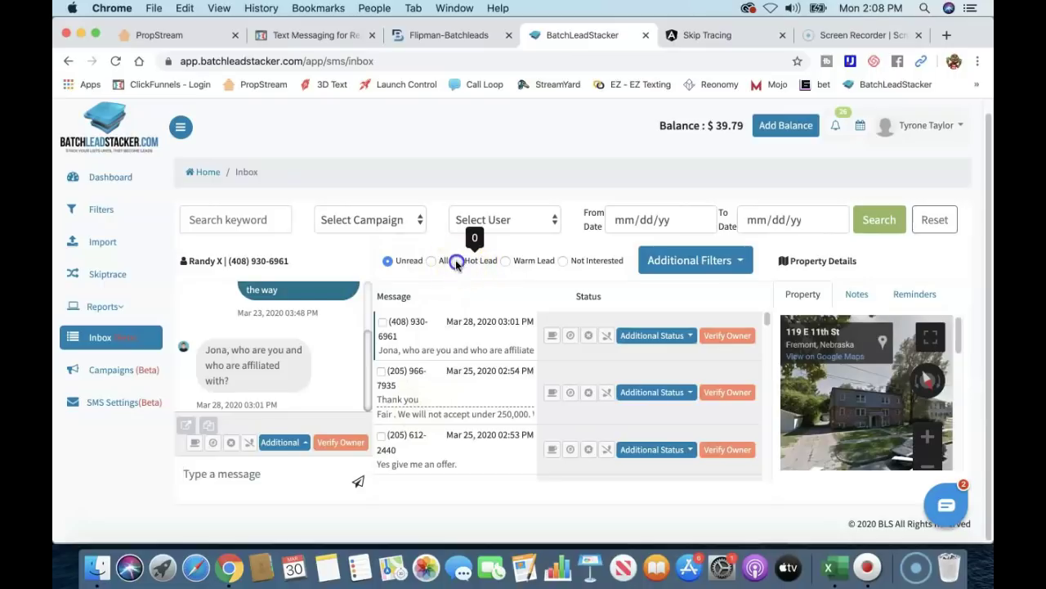
{"action": "left_click", "coordinate": [509, 273]}
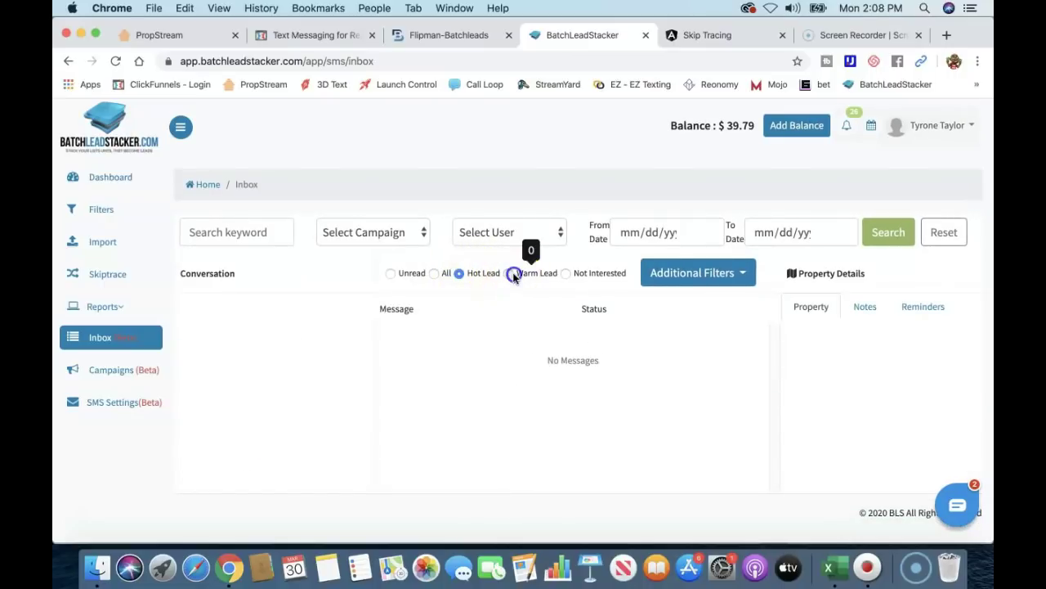
{"action": "left_click", "coordinate": [565, 273]}
{"action": "left_click", "coordinate": [456, 273]}
{"action": "left_click", "coordinate": [510, 274]}
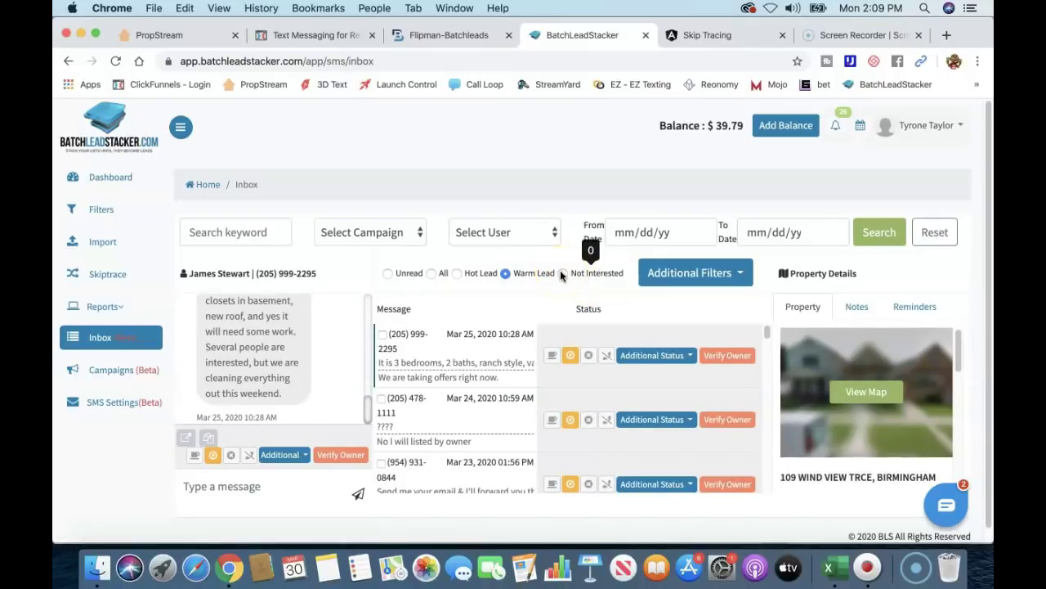
{"action": "left_click", "coordinate": [562, 273]}
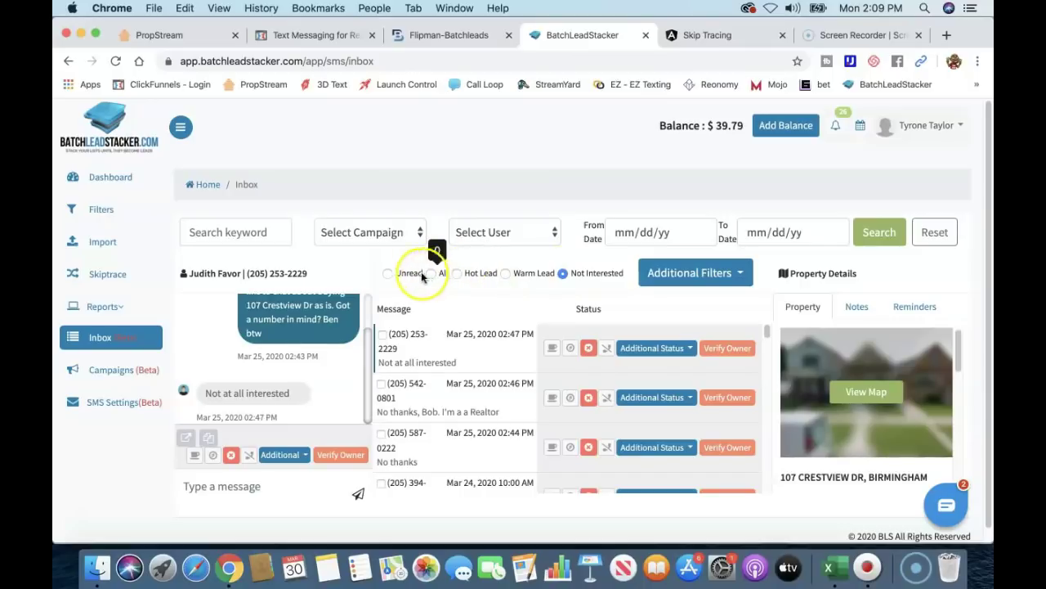
- Check the campaign and user choices for filtering the inbox without selecting any
{"action": "left_click", "coordinate": [419, 232]}
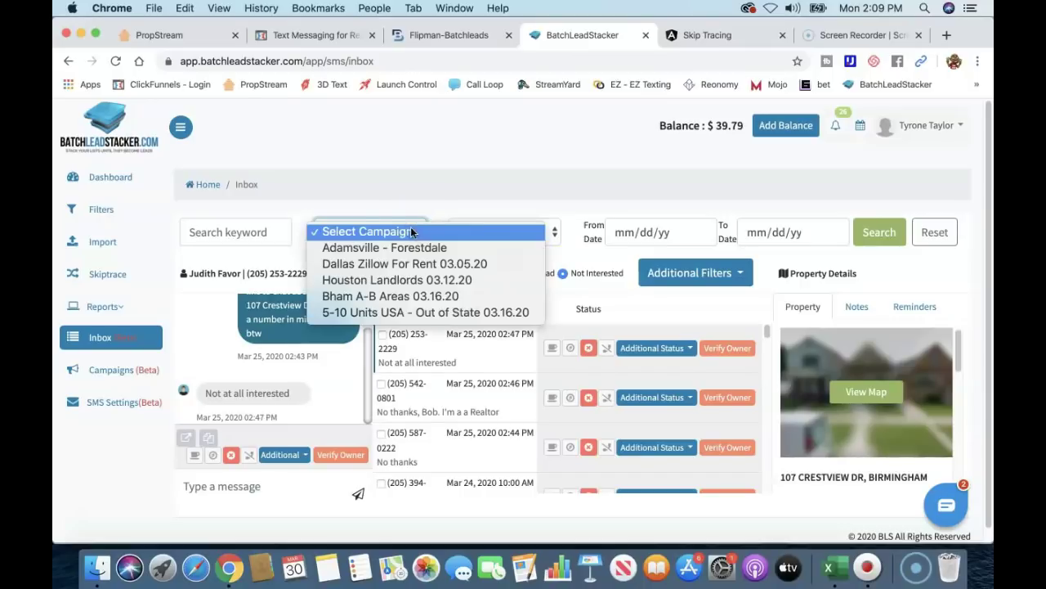
{"action": "left_click", "coordinate": [460, 203]}
{"action": "left_click", "coordinate": [556, 235]}
{"action": "left_click", "coordinate": [532, 214]}
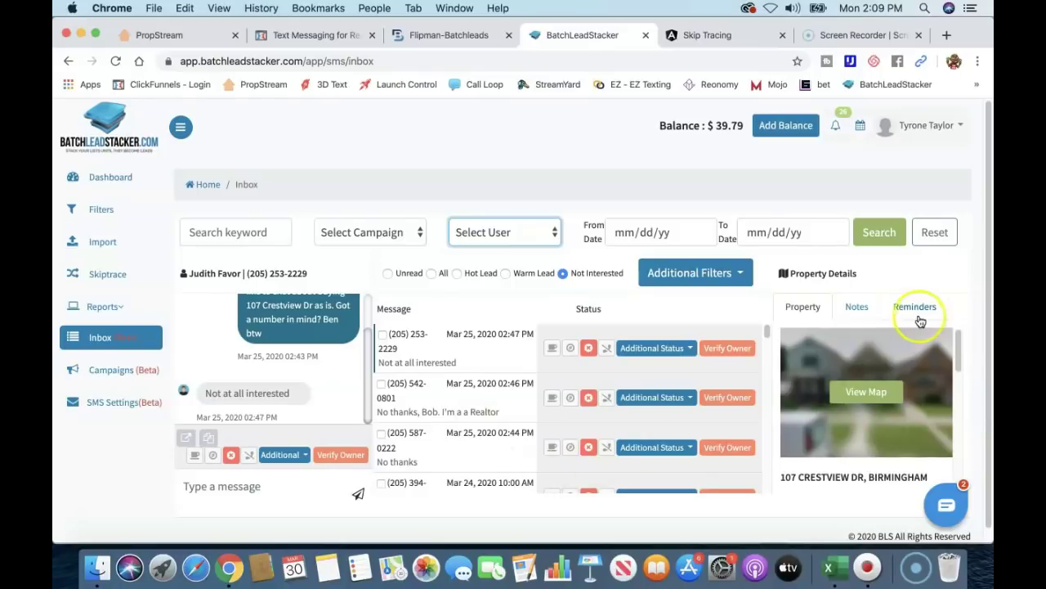
- Look at the notes and reminders sections for the open conversation, and return to its property details
{"action": "left_click", "coordinate": [859, 311]}
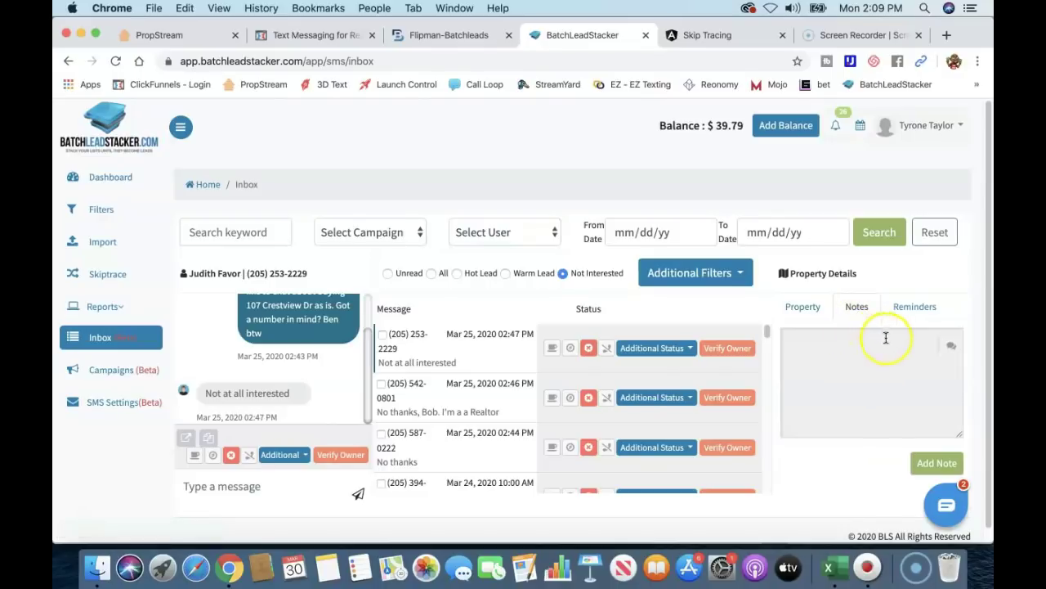
{"action": "left_click", "coordinate": [907, 307]}
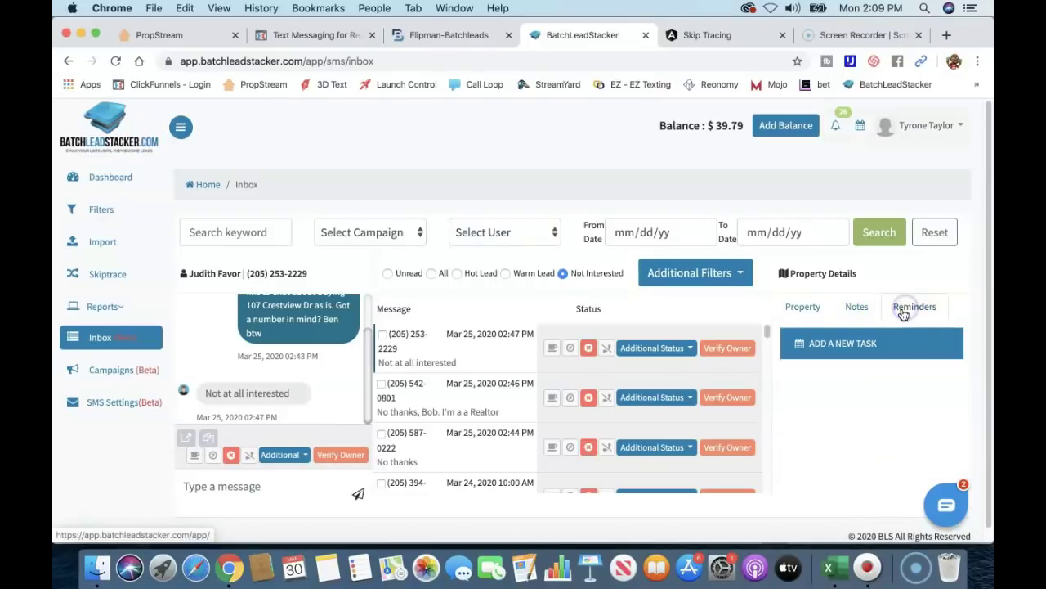
{"action": "left_click", "coordinate": [856, 308]}
{"action": "left_click", "coordinate": [801, 310]}
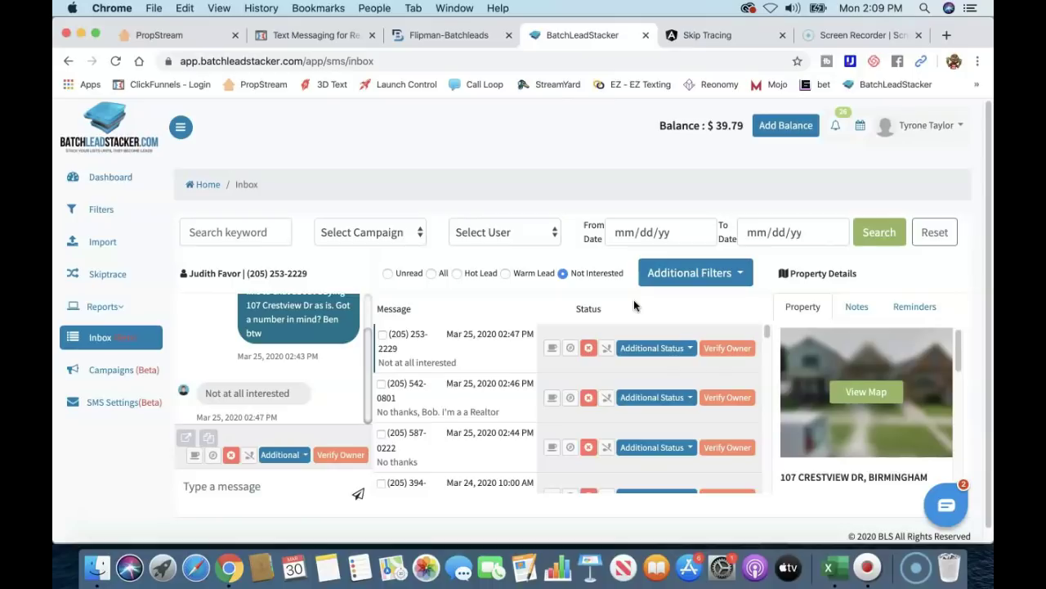
{"action": "left_click", "coordinate": [275, 200]}
- Filter the inbox to unread messages and read through the conversation with the owner who will not accept under 250,000
{"action": "left_click", "coordinate": [383, 272]}
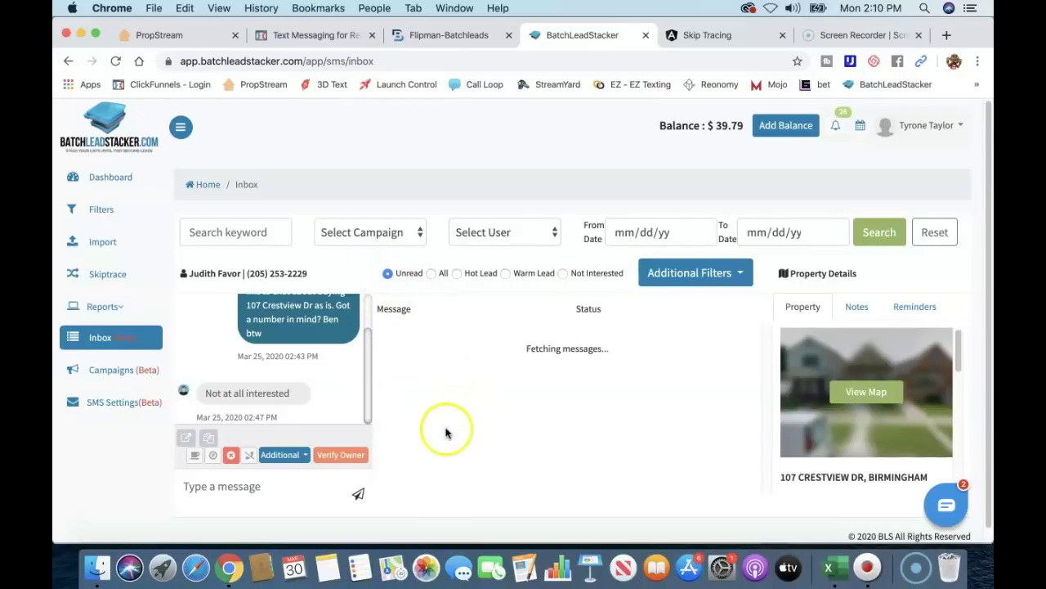
{"action": "left_click", "coordinate": [463, 409]}
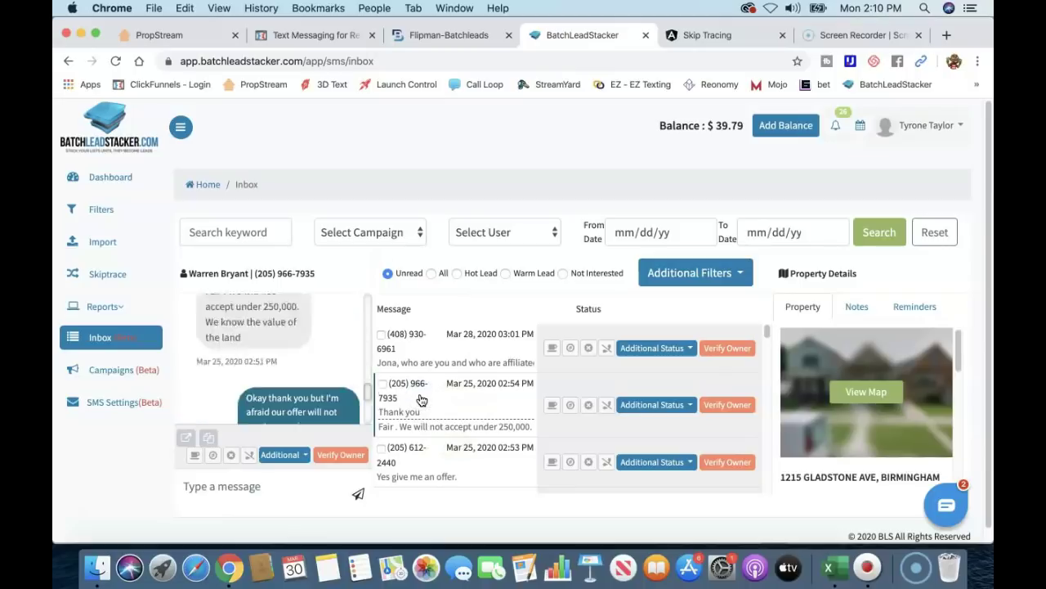
{"action": "left_click", "coordinate": [367, 406]}
{"action": "left_click_drag", "start_coordinate": [367, 406], "coordinate": [348, 331]}
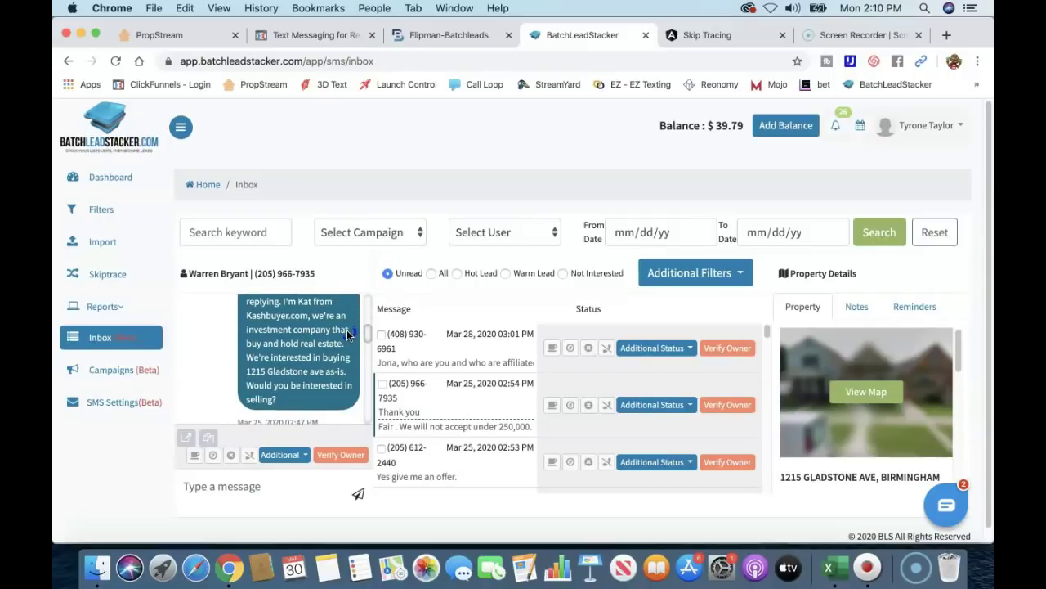
{"action": "left_click_drag", "start_coordinate": [349, 334], "coordinate": [351, 339]}
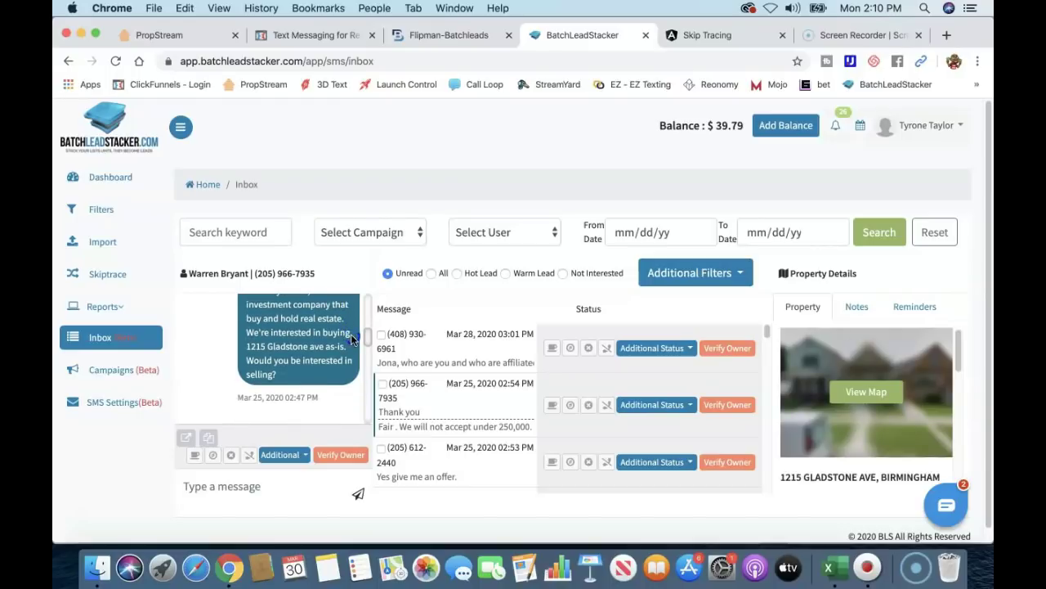
{"action": "scroll", "coordinate": [352, 339], "scroll_direction": "down", "scroll_amount": 5}
{"action": "left_click_drag", "start_coordinate": [357, 349], "coordinate": [373, 381]}
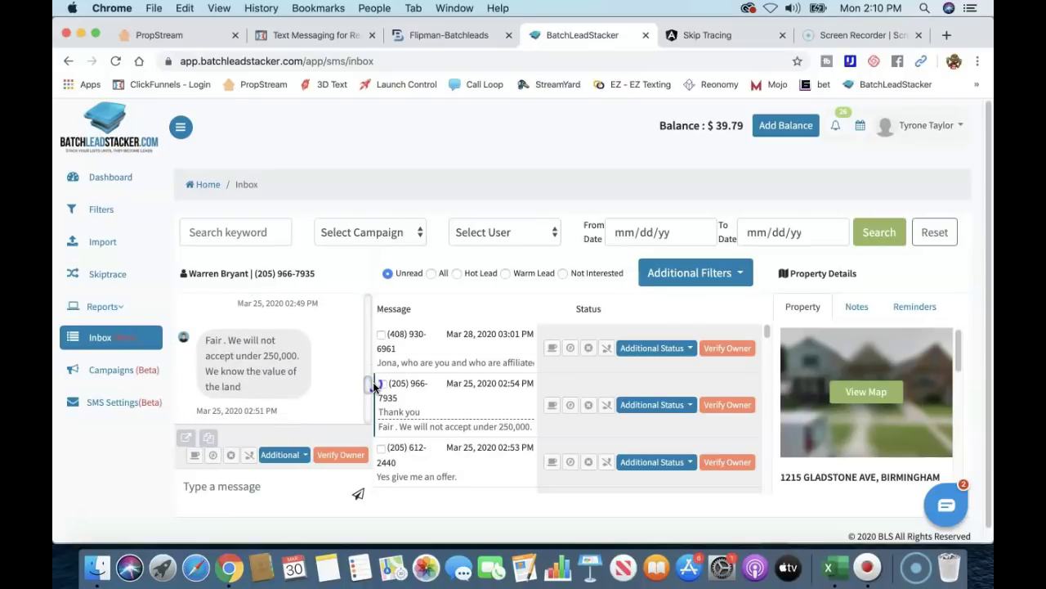
{"action": "left_click_drag", "start_coordinate": [372, 382], "coordinate": [377, 397]}
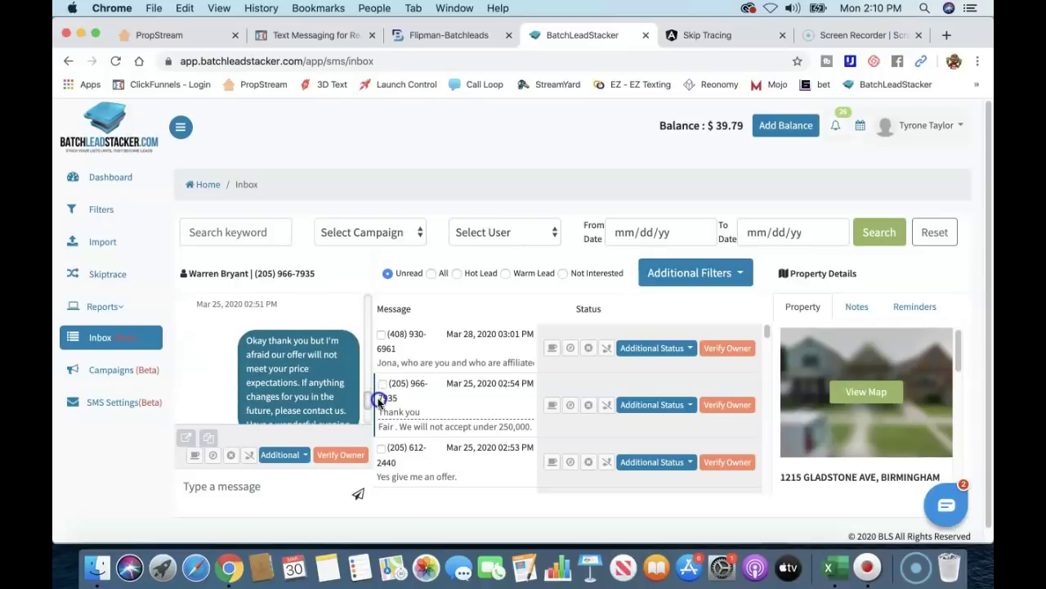
{"action": "left_click_drag", "start_coordinate": [378, 398], "coordinate": [381, 416]}
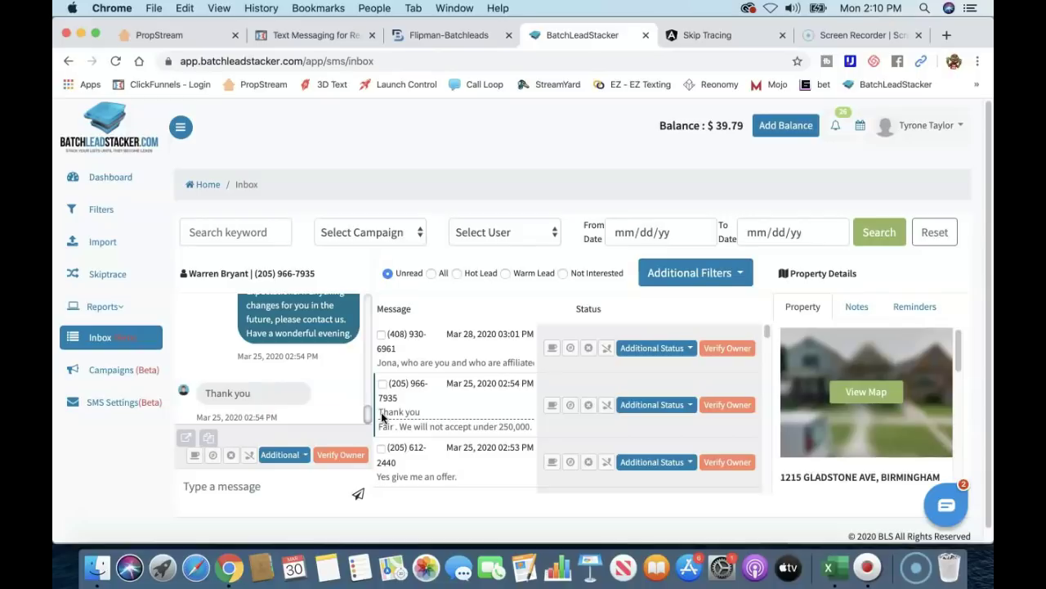
{"action": "left_click", "coordinate": [369, 418]}
{"action": "left_click_drag", "start_coordinate": [367, 418], "coordinate": [391, 416]}
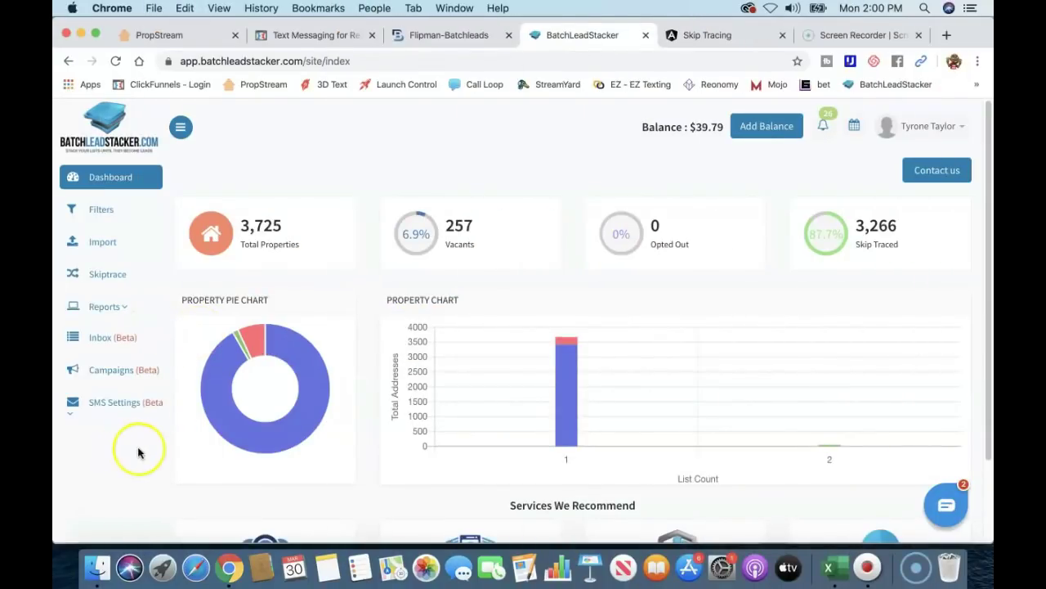
- Look through the SMS settings options, including Phone Manager, Message Templates, Quick Replies, DNC Manager and Manage Markets
{"action": "left_click", "coordinate": [128, 407]}
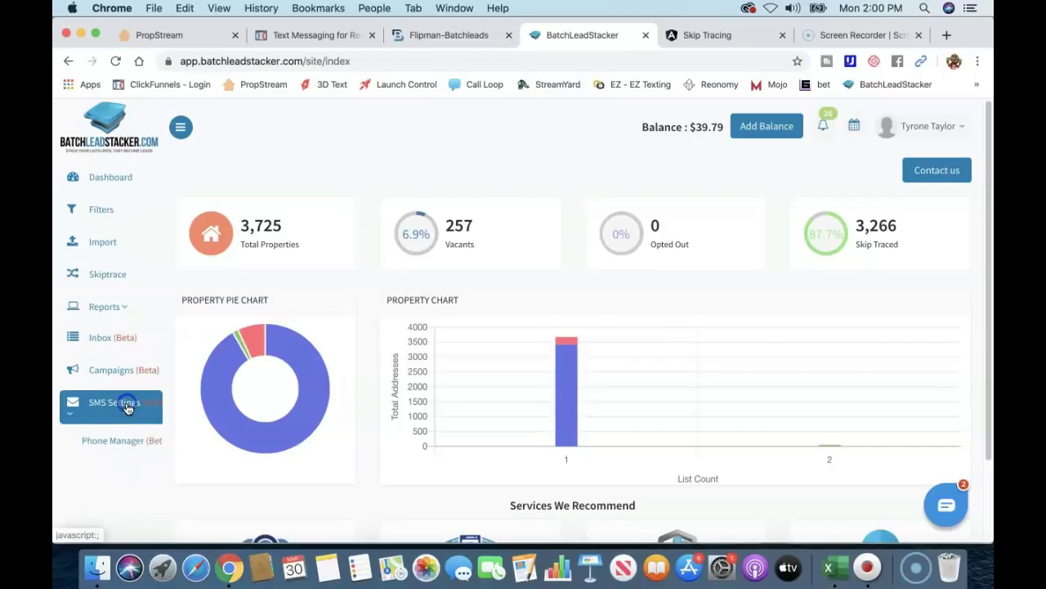
{"action": "scroll", "coordinate": [128, 408], "scroll_direction": "down", "scroll_amount": 1}
{"action": "left_click", "coordinate": [128, 408]}
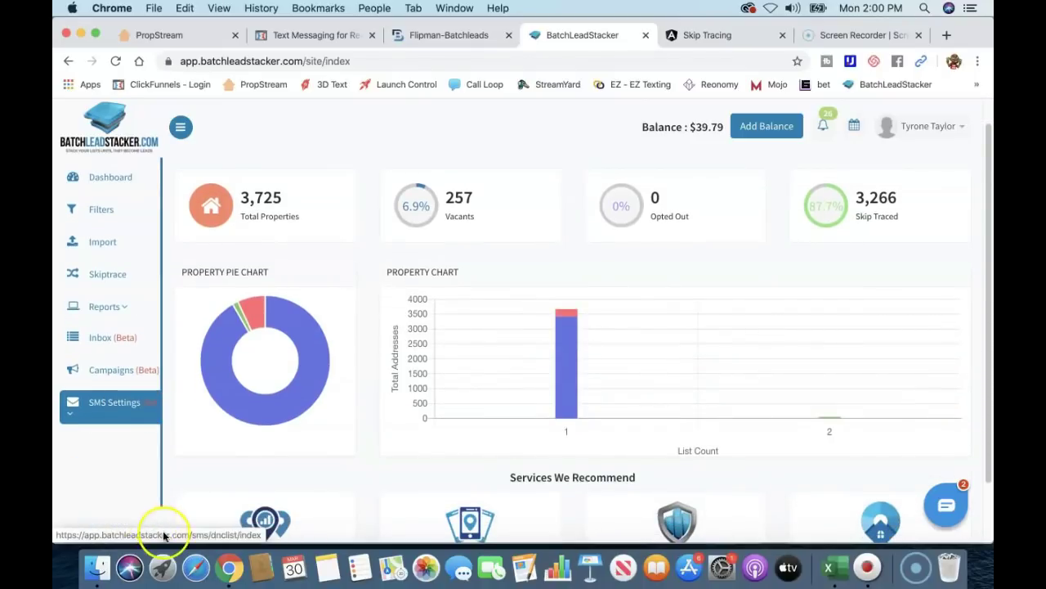
{"action": "left_click", "coordinate": [122, 405]}
{"action": "left_click", "coordinate": [122, 404]}
{"action": "left_click", "coordinate": [77, 410]}
{"action": "scroll", "coordinate": [61, 468], "scroll_direction": "down", "scroll_amount": 1}
{"action": "left_click", "coordinate": [159, 512]}
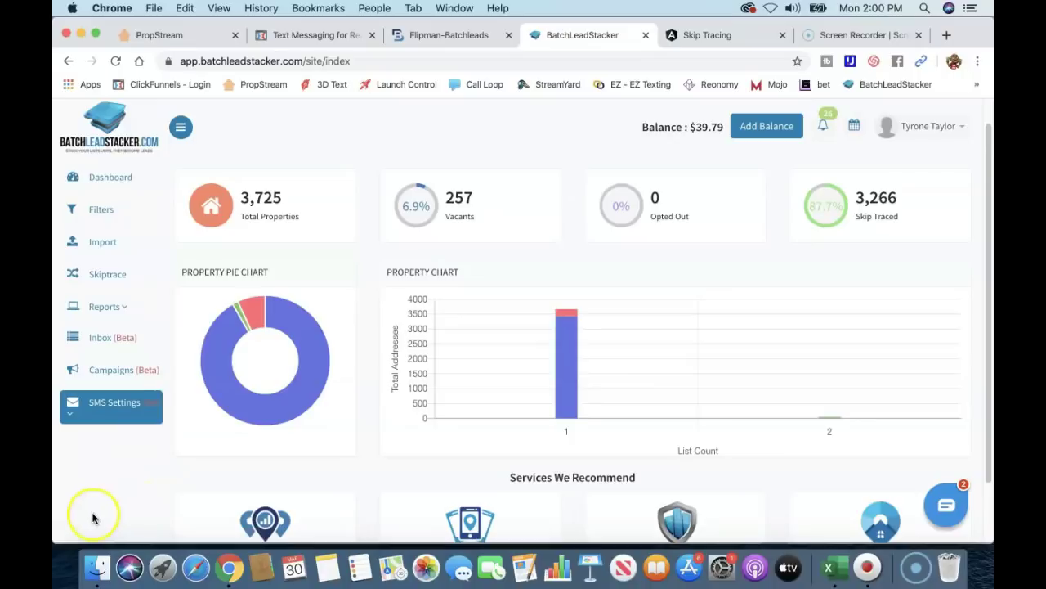
{"action": "left_click", "coordinate": [94, 414]}
{"action": "scroll", "coordinate": [121, 435], "scroll_direction": "down", "scroll_amount": 1}
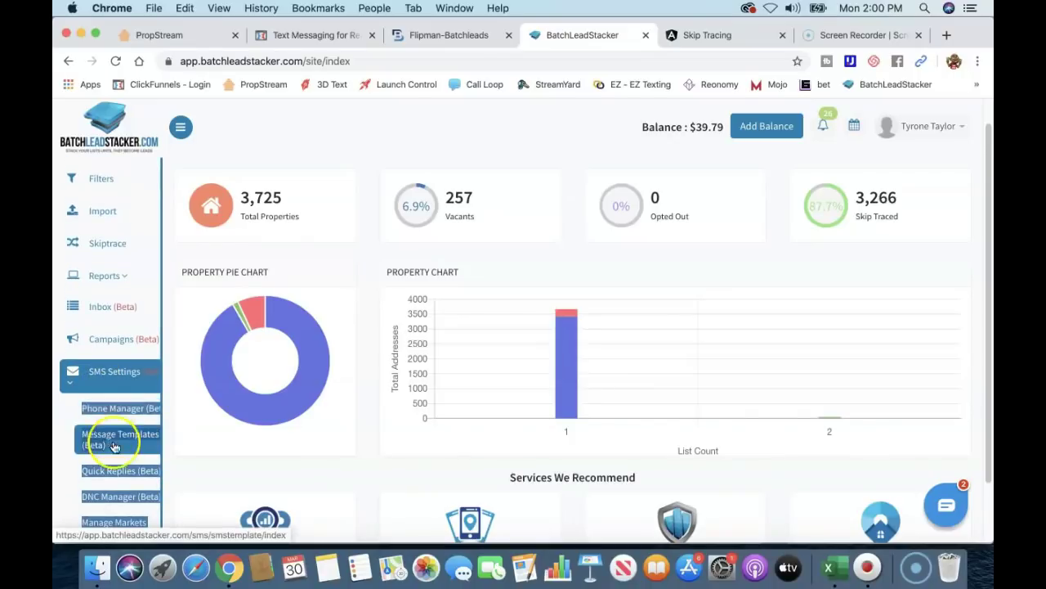
{"action": "left_click", "coordinate": [129, 409]}
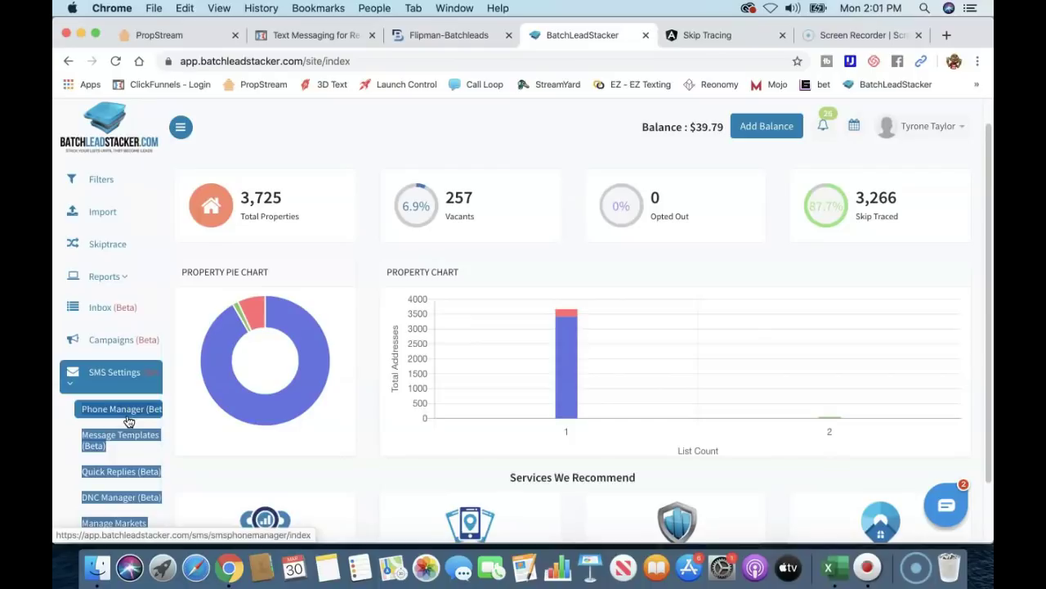
{"action": "left_click", "coordinate": [77, 445]}
{"action": "left_click", "coordinate": [102, 479]}
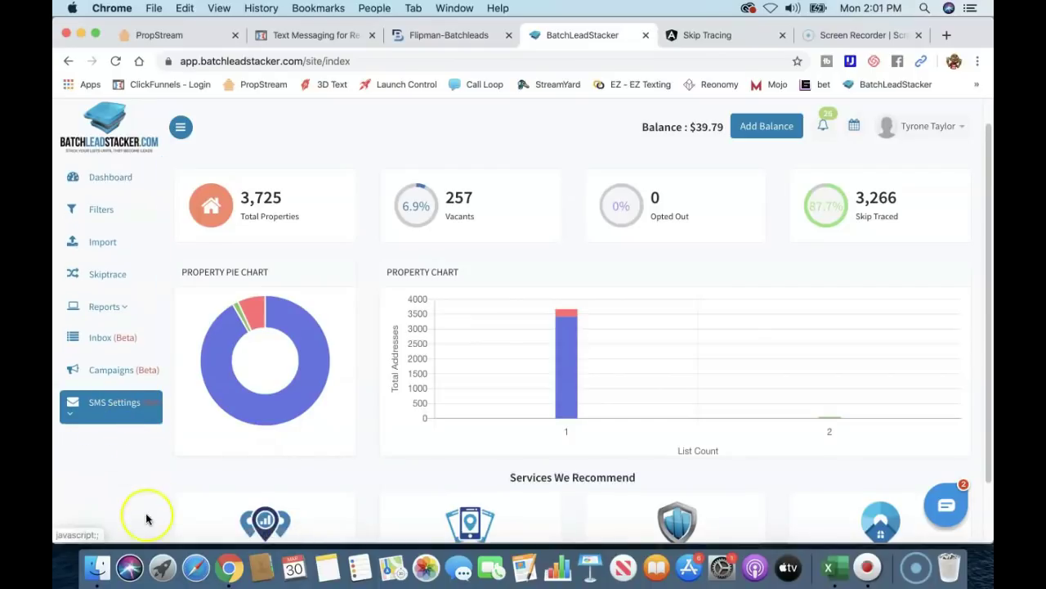
{"action": "left_click", "coordinate": [72, 405]}
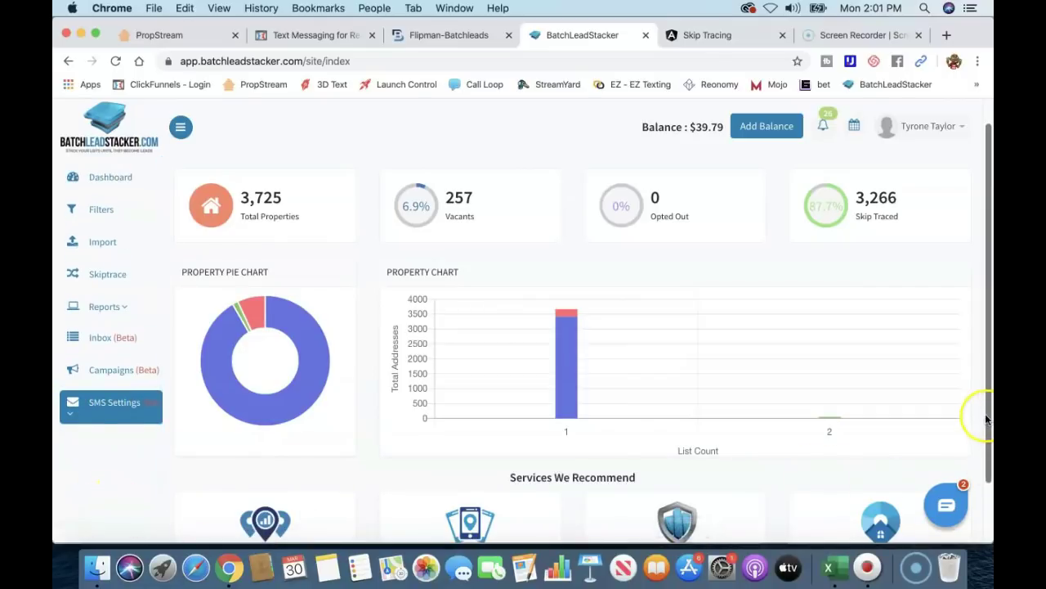
{"action": "scroll", "coordinate": [986, 420], "scroll_direction": "down", "scroll_amount": 2}
{"action": "mouse_move", "coordinate": [77, 415]}
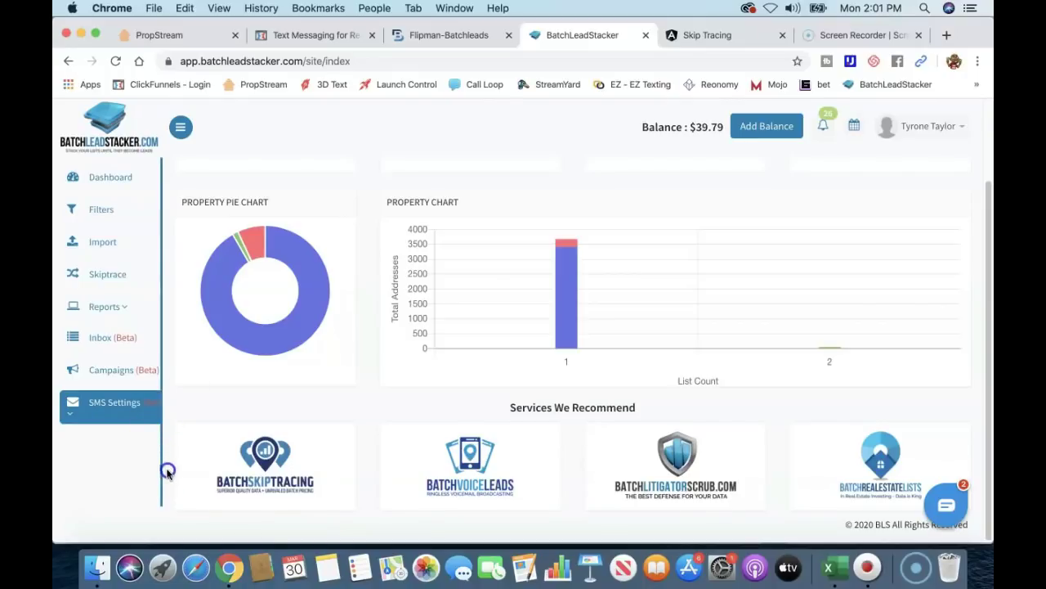
- Reduce the browser page zoom to 80% and open the market management page in the SMS settings
{"action": "left_click", "coordinate": [978, 61]}
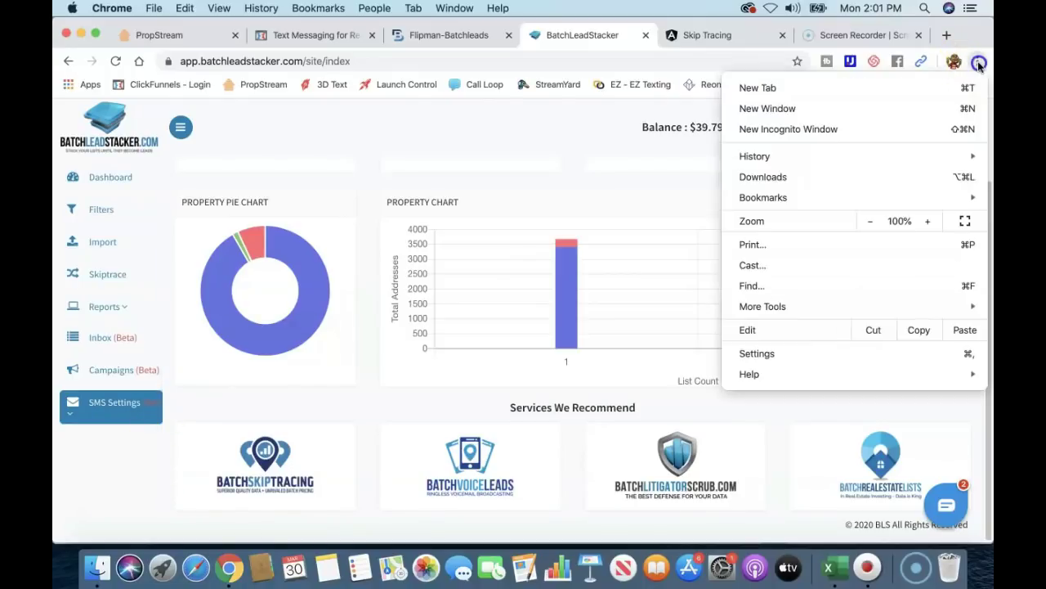
{"action": "left_click", "coordinate": [873, 223]}
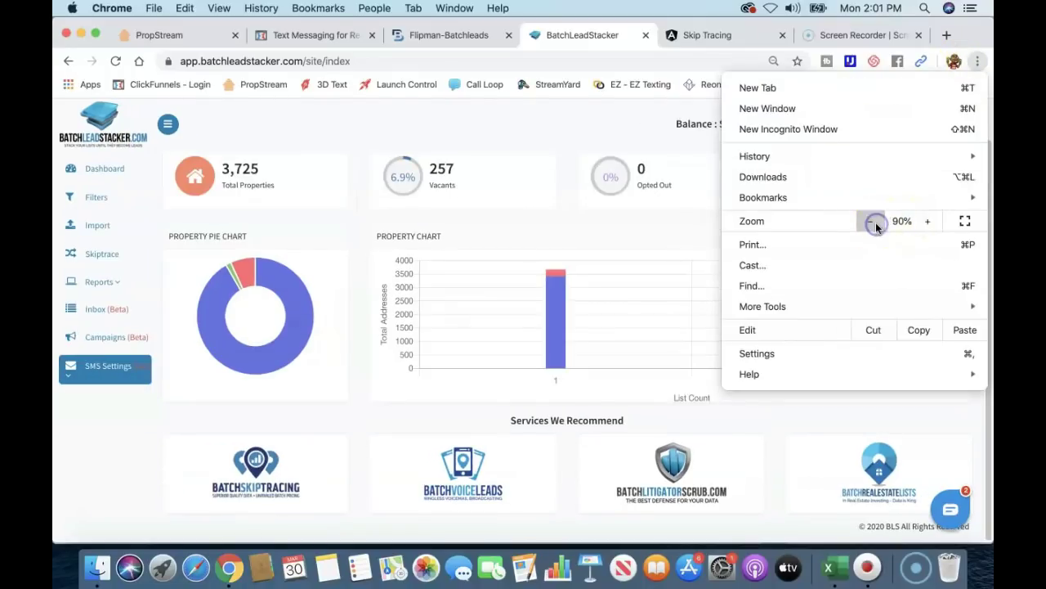
{"action": "left_click", "coordinate": [873, 223]}
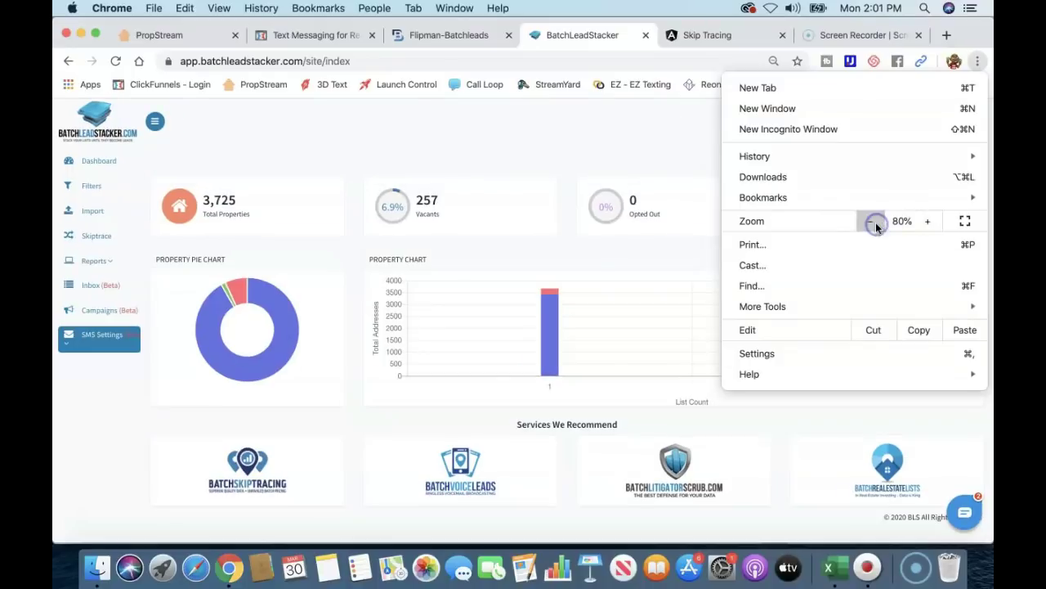
{"action": "left_click", "coordinate": [86, 346]}
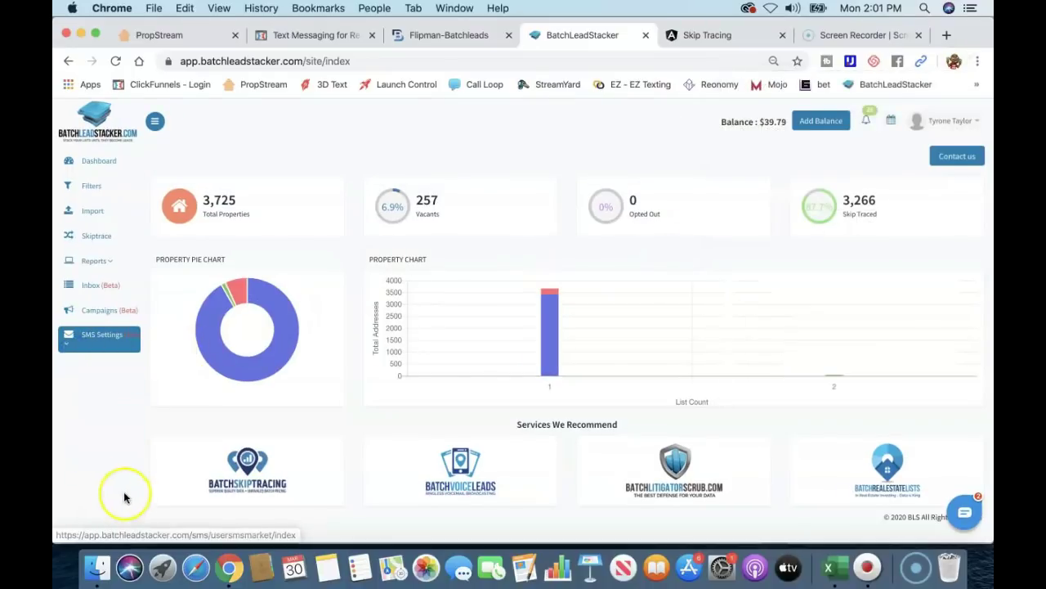
{"action": "left_click_drag", "start_coordinate": [65, 346], "coordinate": [104, 477]}
{"action": "left_click", "coordinate": [104, 474]}
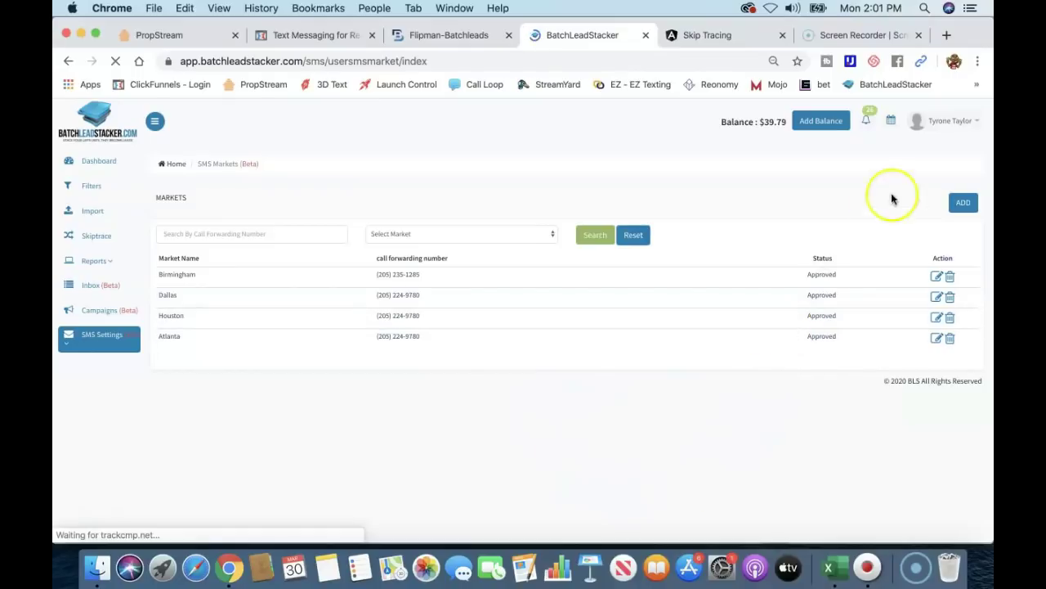
- Fill in a new SMS market with state CA, market Fresno and a saved call forwarding number, without creating it
{"action": "left_click", "coordinate": [966, 204]}
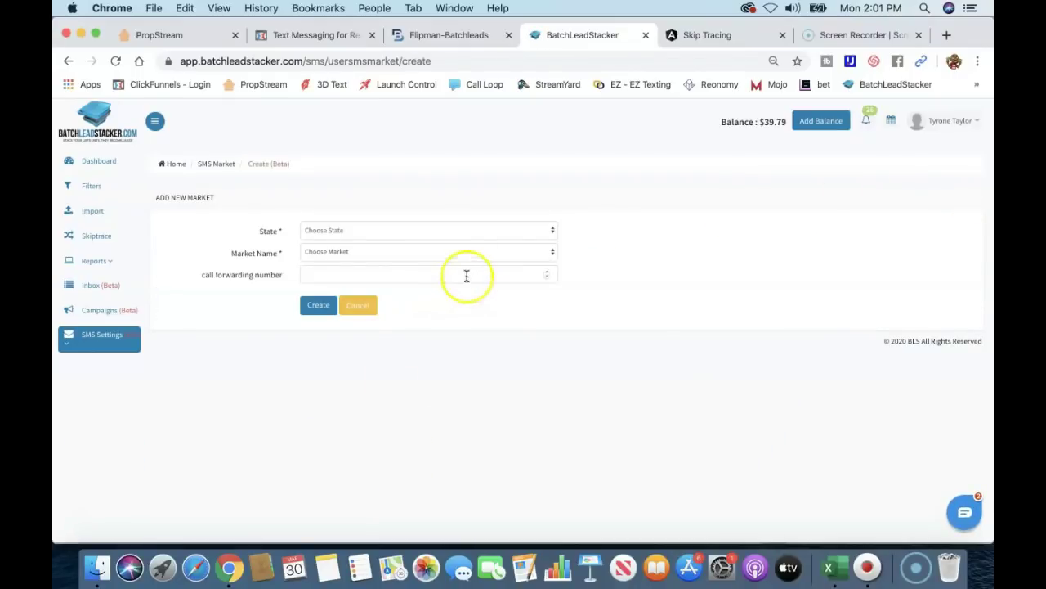
{"action": "left_click", "coordinate": [553, 232]}
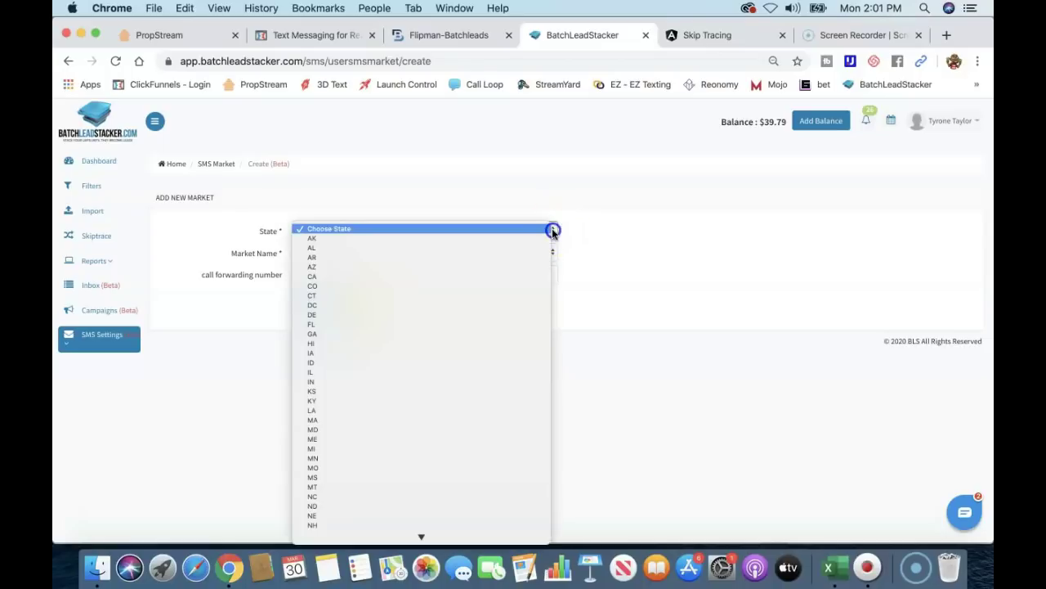
{"action": "left_click", "coordinate": [479, 277]}
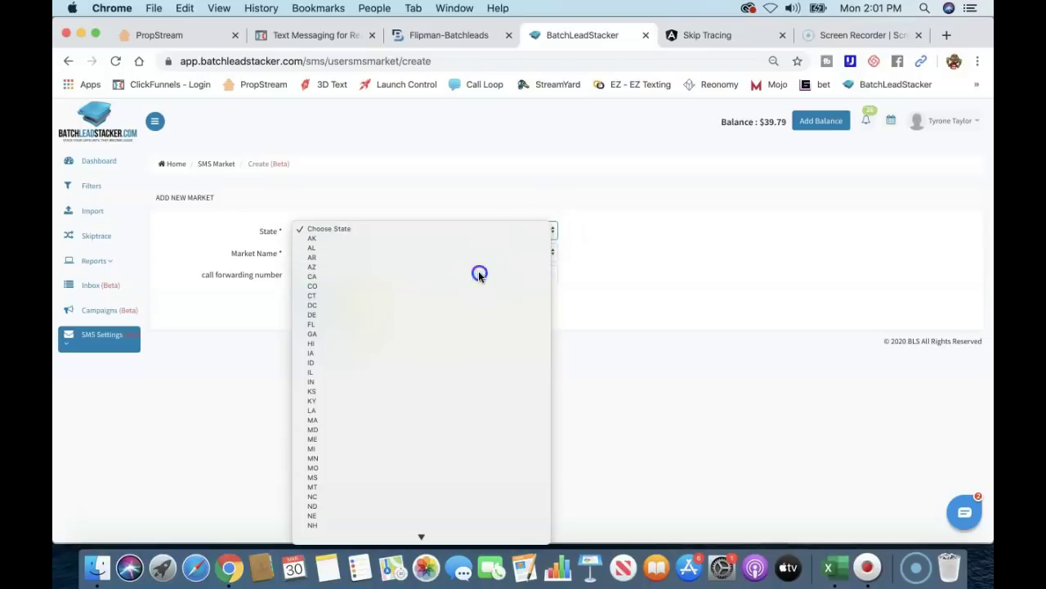
{"action": "left_click", "coordinate": [553, 252]}
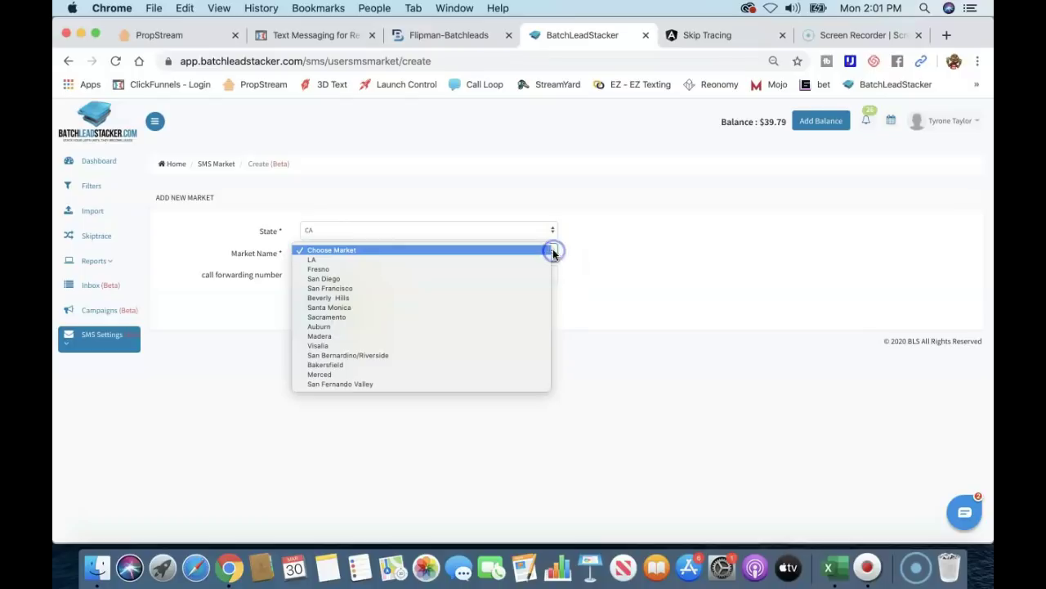
{"action": "left_click", "coordinate": [454, 270]}
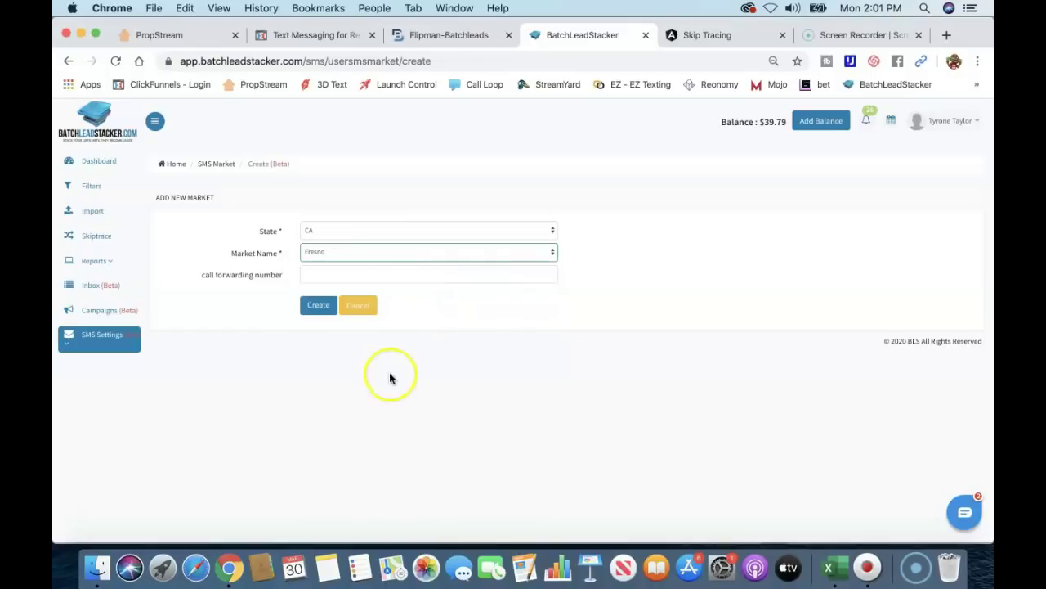
{"action": "left_click", "coordinate": [316, 273]}
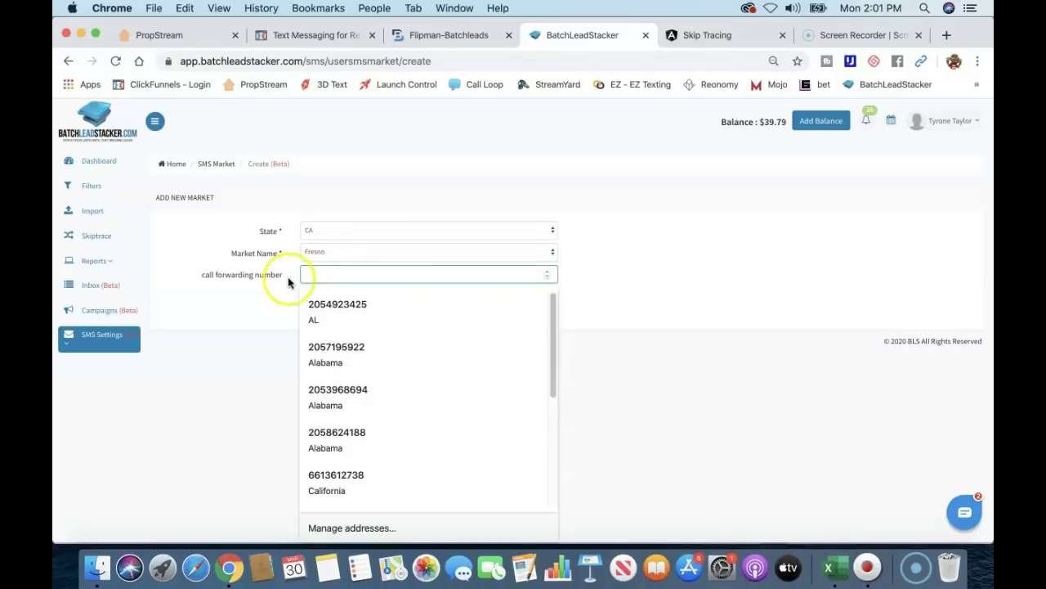
{"action": "left_click", "coordinate": [340, 316]}
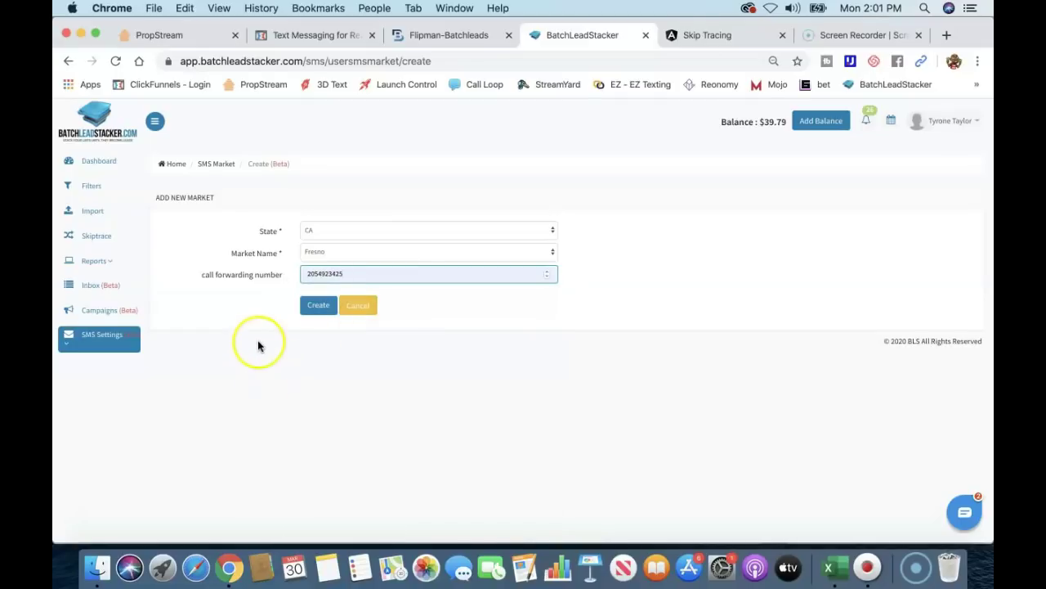
- Restore the browser page zoom to 100% and open the Phone Manager in the SMS settings
{"action": "left_click", "coordinate": [977, 61]}
{"action": "left_click", "coordinate": [928, 222]}
{"action": "left_click", "coordinate": [928, 222]}
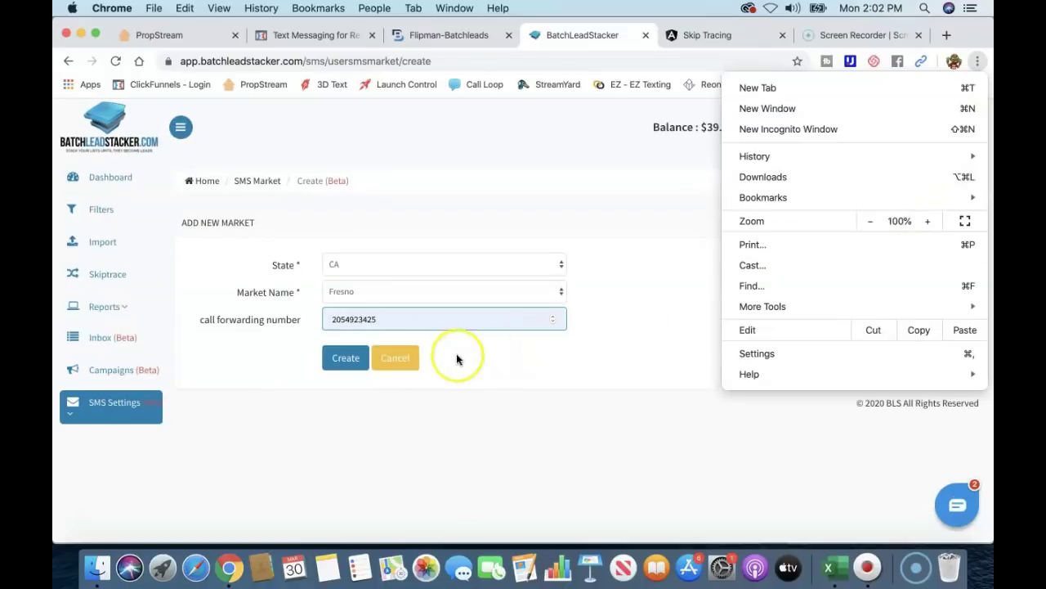
{"action": "left_click", "coordinate": [445, 381]}
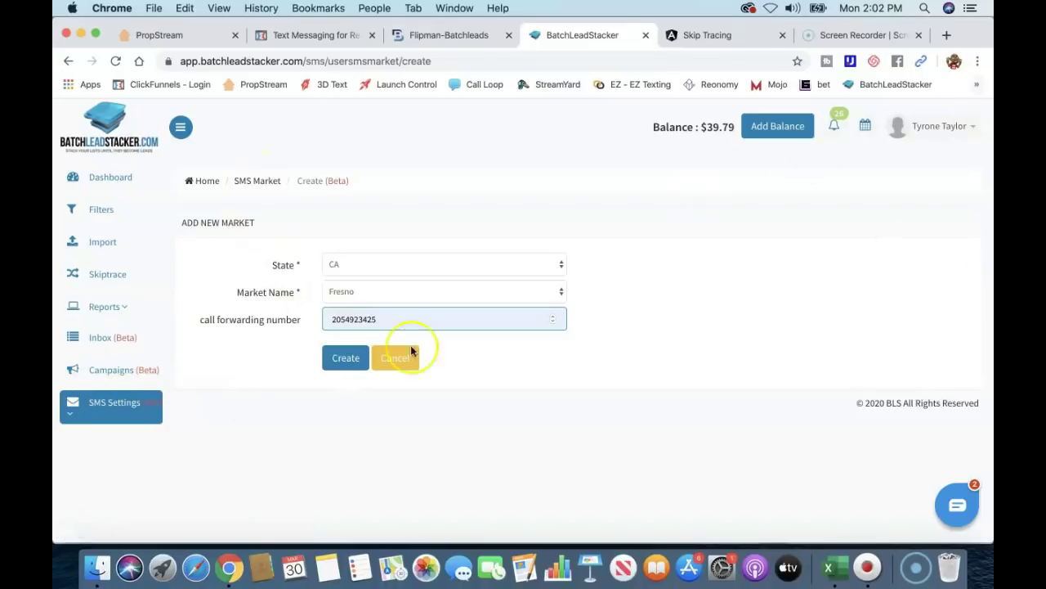
{"action": "left_click", "coordinate": [70, 415]}
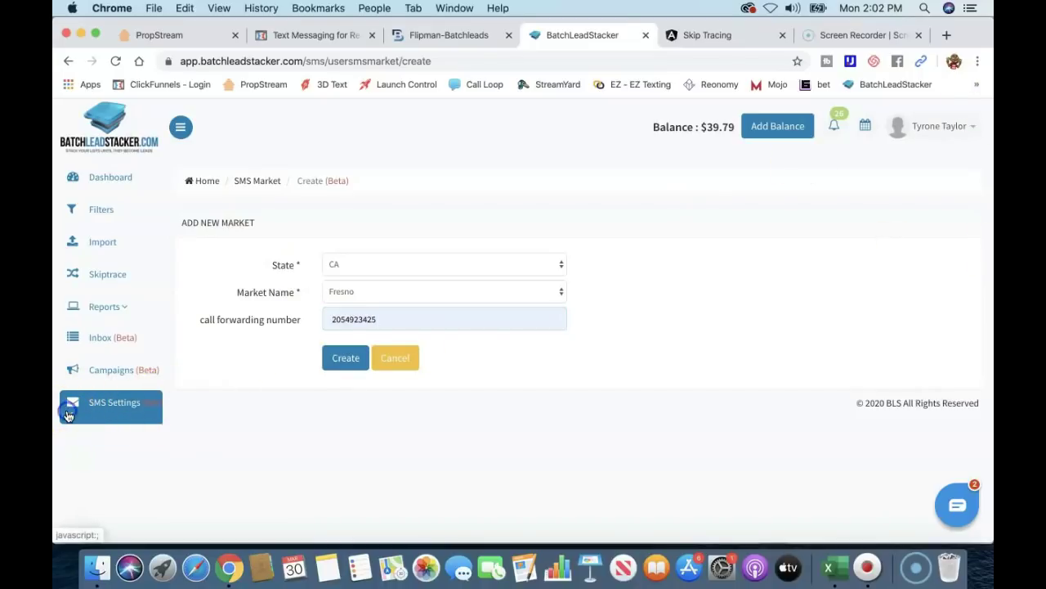
{"action": "left_click", "coordinate": [85, 416]}
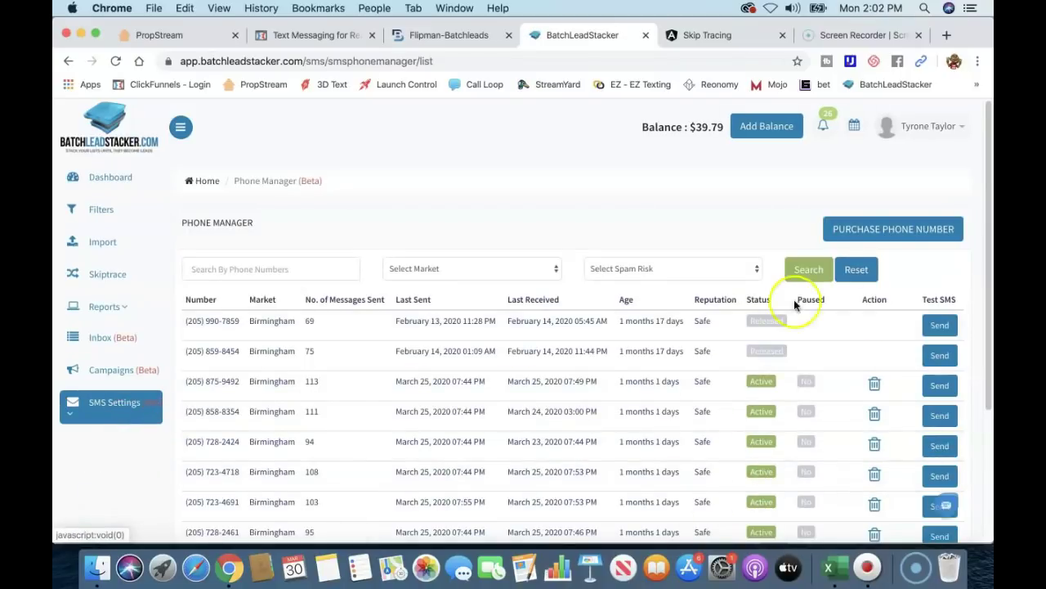
- Fill in a phone number purchase for the Birmingham market without submitting it, and view the wallet balance top-up form without adding funds
{"action": "left_click", "coordinate": [914, 232]}
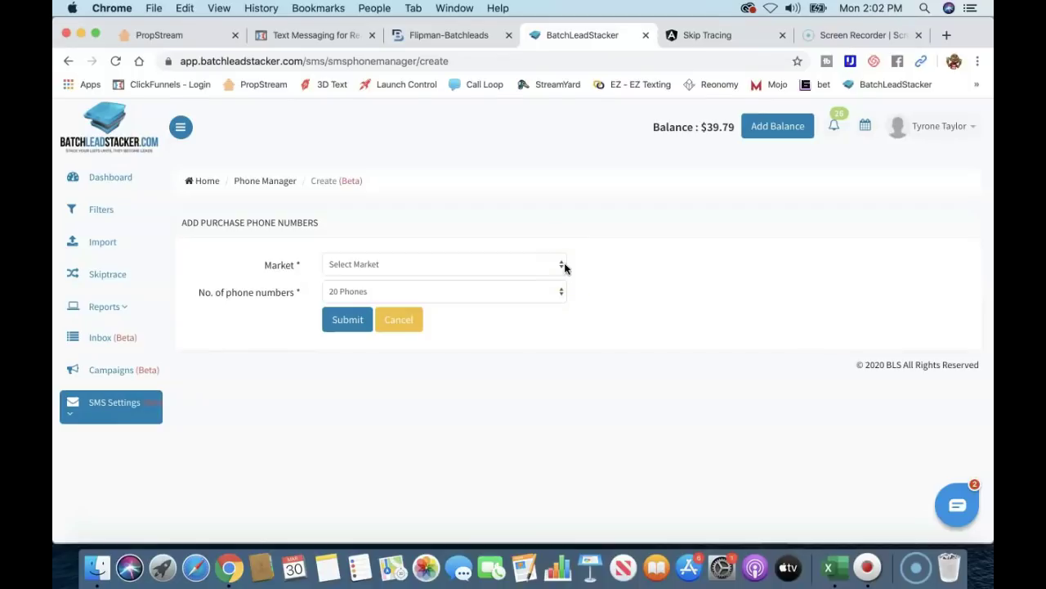
{"action": "left_click", "coordinate": [563, 265]}
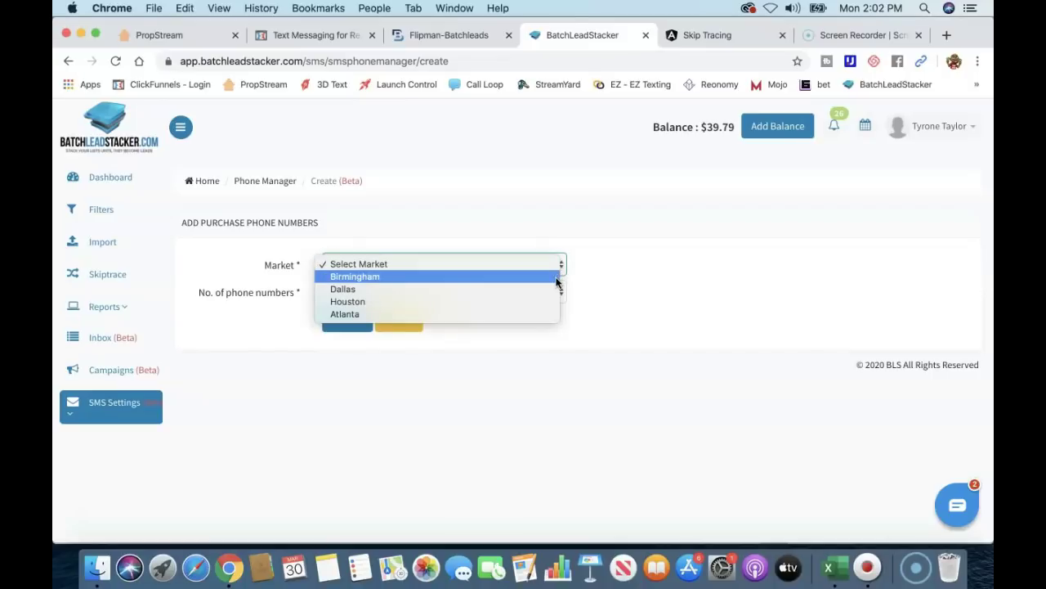
{"action": "left_click", "coordinate": [556, 279]}
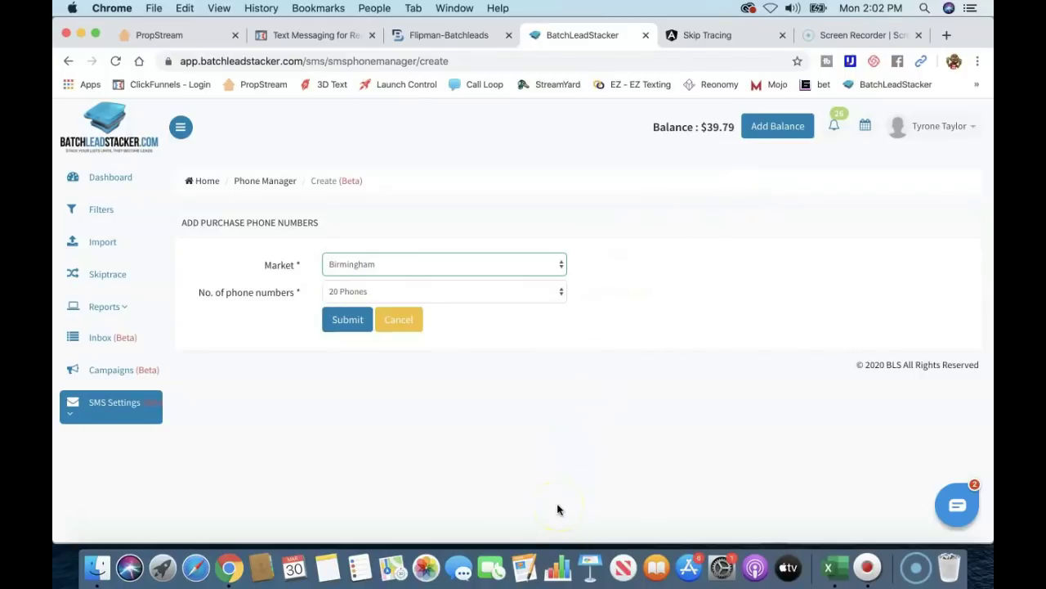
{"action": "left_click", "coordinate": [768, 133]}
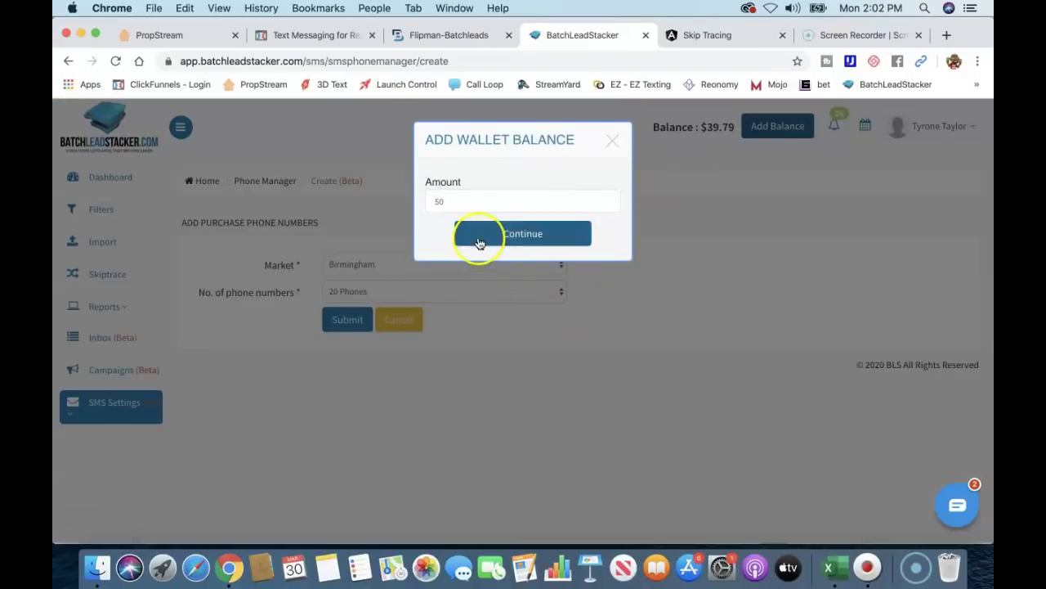
{"action": "left_click", "coordinate": [610, 141]}
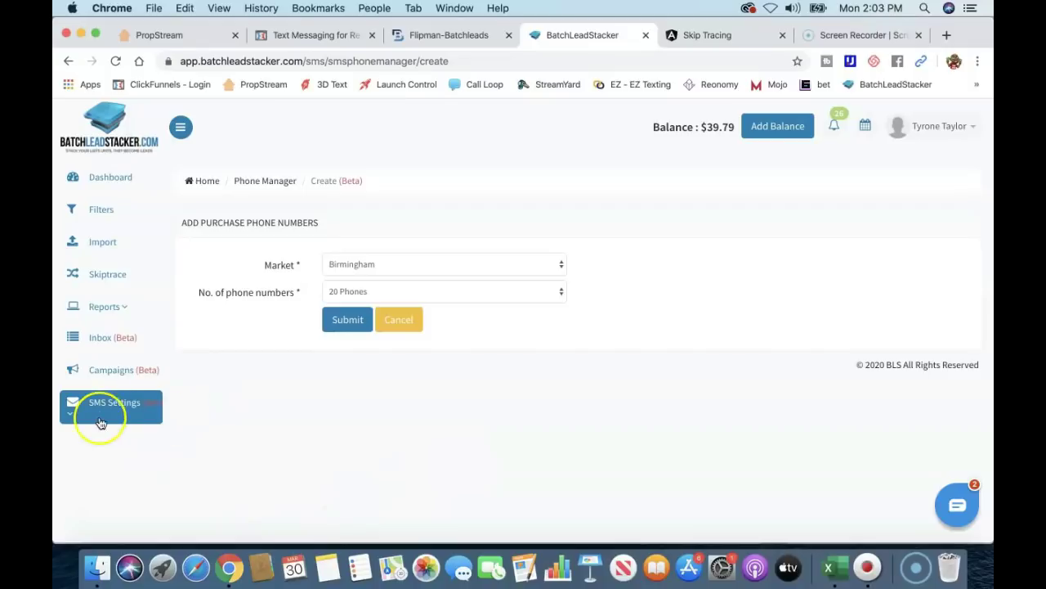
- Return to the Phone Manager and look through the pages of purchased numbers for the Birmingham, Dallas and Houston markets
{"action": "left_click", "coordinate": [70, 415]}
{"action": "left_click", "coordinate": [92, 410]}
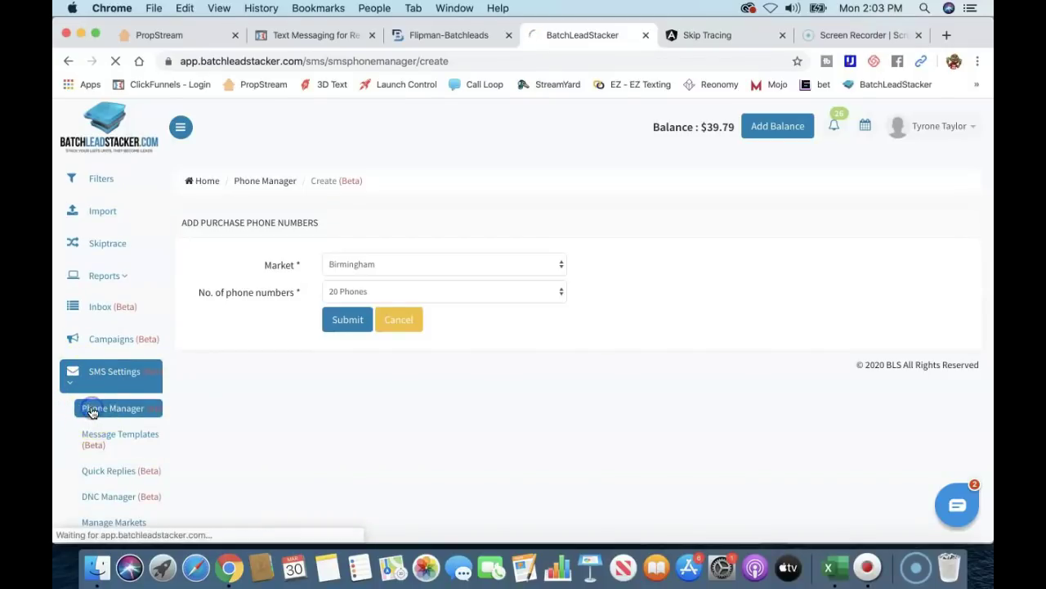
{"action": "scroll", "coordinate": [491, 404], "scroll_direction": "down", "scroll_amount": 5}
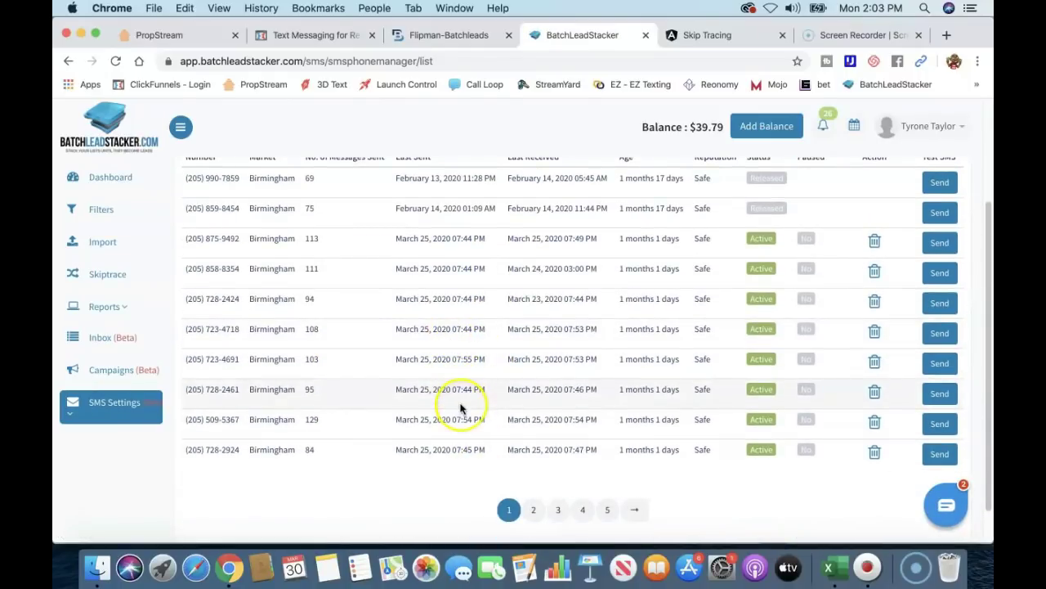
{"action": "left_click", "coordinate": [583, 509]}
{"action": "scroll", "coordinate": [352, 372], "scroll_direction": "up", "scroll_amount": 4}
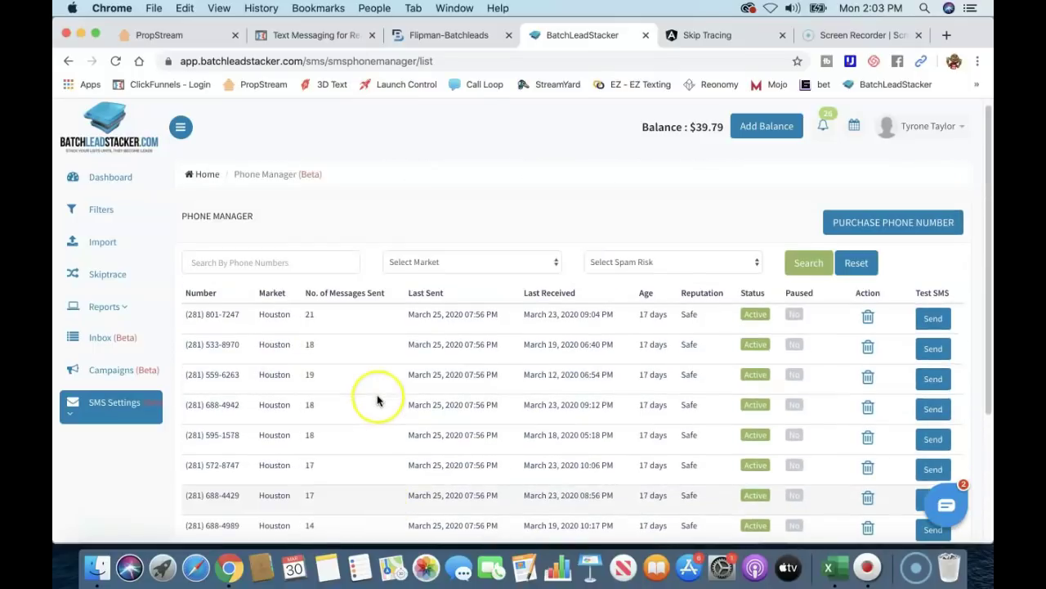
{"action": "scroll", "coordinate": [375, 398], "scroll_direction": "down", "scroll_amount": 5}
{"action": "left_click", "coordinate": [617, 471]}
{"action": "left_click", "coordinate": [564, 411]}
{"action": "scroll", "coordinate": [385, 444], "scroll_direction": "down", "scroll_amount": 4}
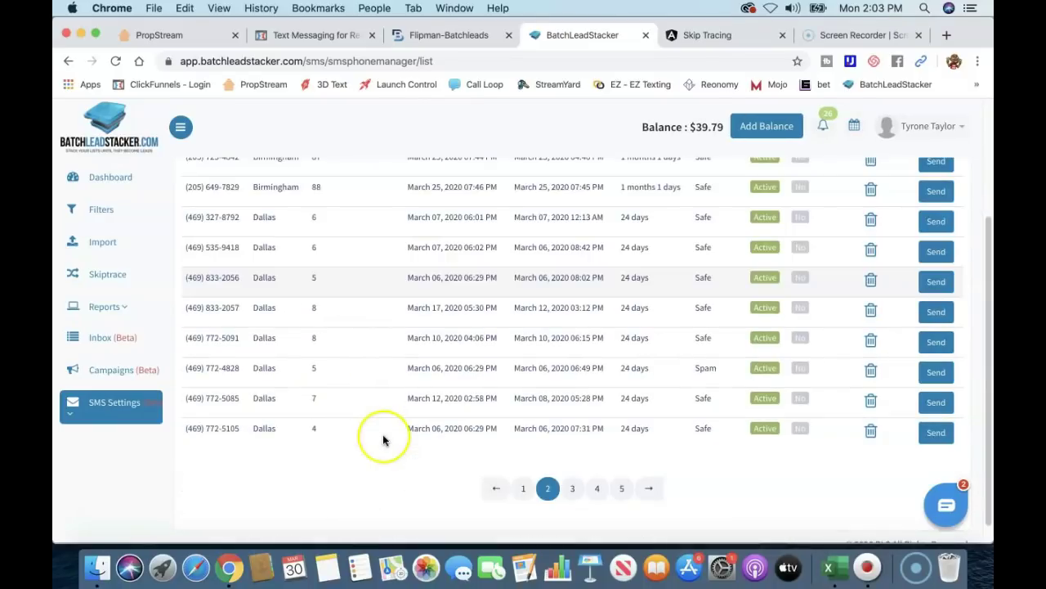
{"action": "left_click", "coordinate": [571, 488]}
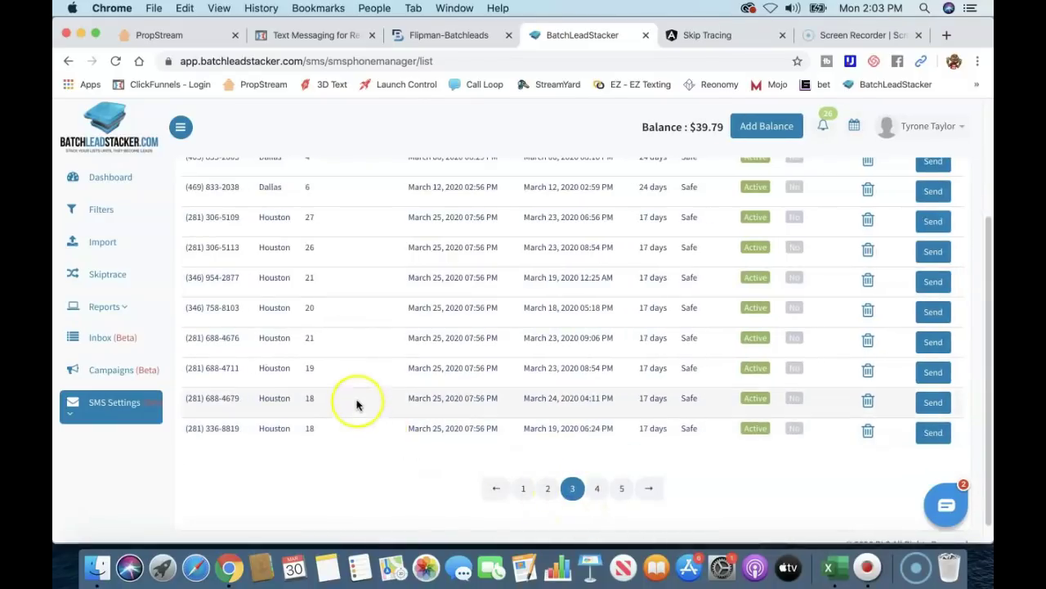
{"action": "left_click", "coordinate": [619, 468]}
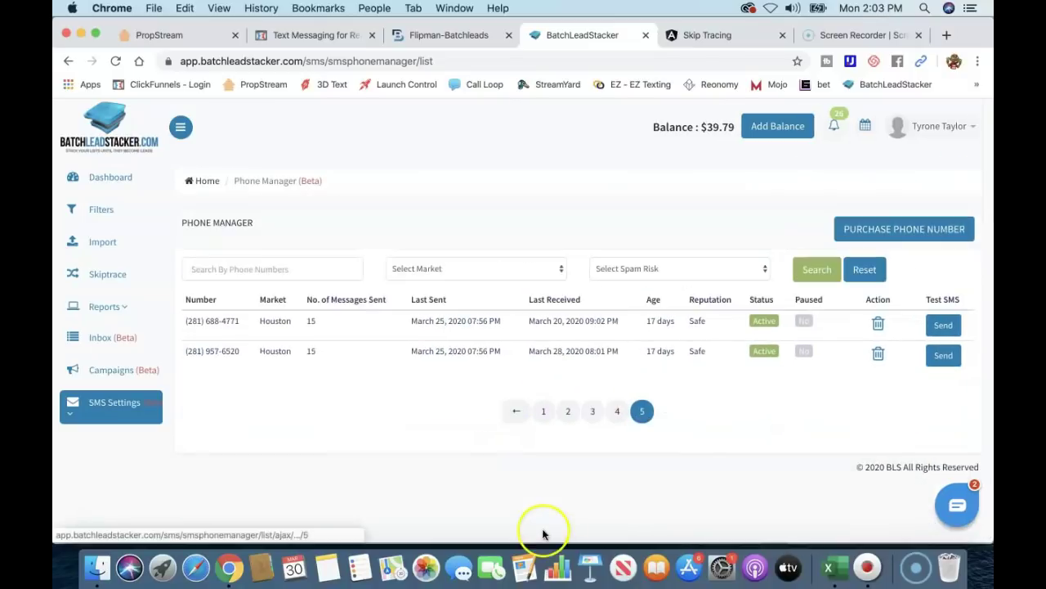
{"action": "left_click", "coordinate": [617, 410]}
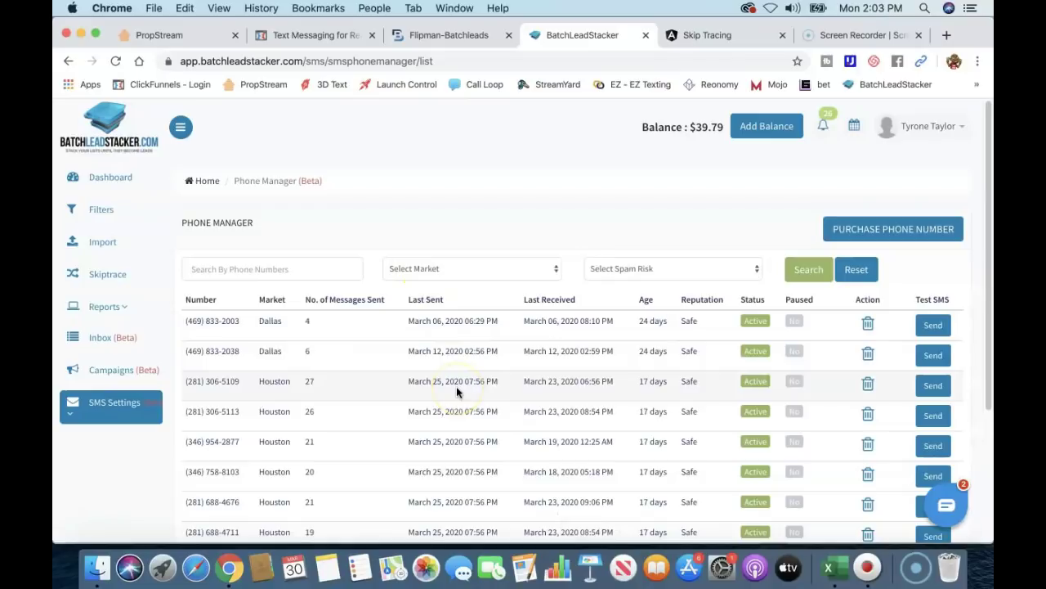
{"action": "scroll", "coordinate": [456, 392], "scroll_direction": "down", "scroll_amount": 5}
{"action": "scroll", "coordinate": [458, 392], "scroll_direction": "up", "scroll_amount": 5}
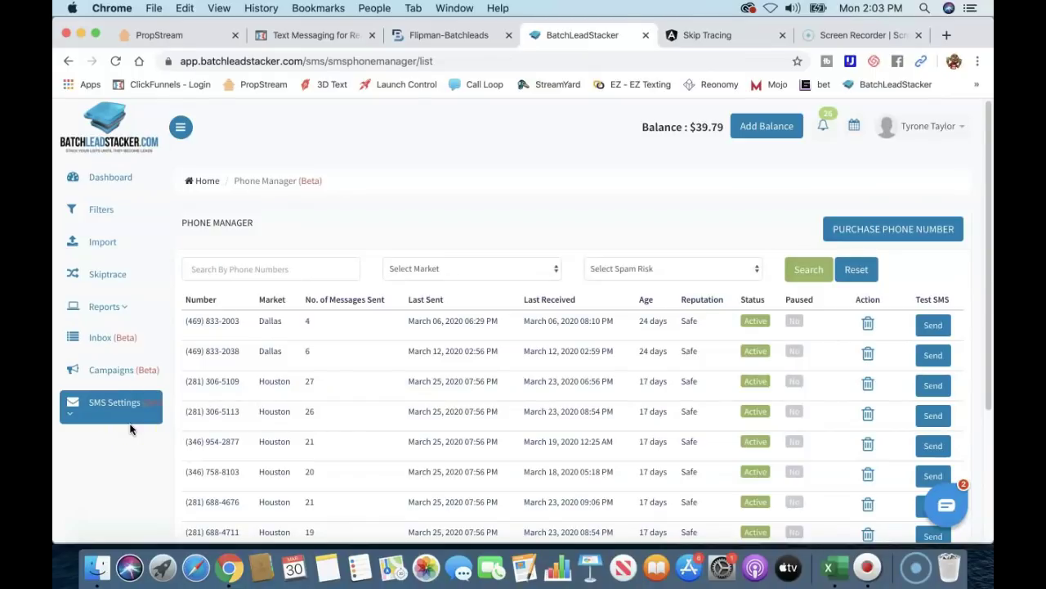
- Open the SMS message templates and review the messages in the One - Generic Ask and Multifamily ONE templates
{"action": "left_click", "coordinate": [104, 409]}
{"action": "left_click", "coordinate": [110, 437]}
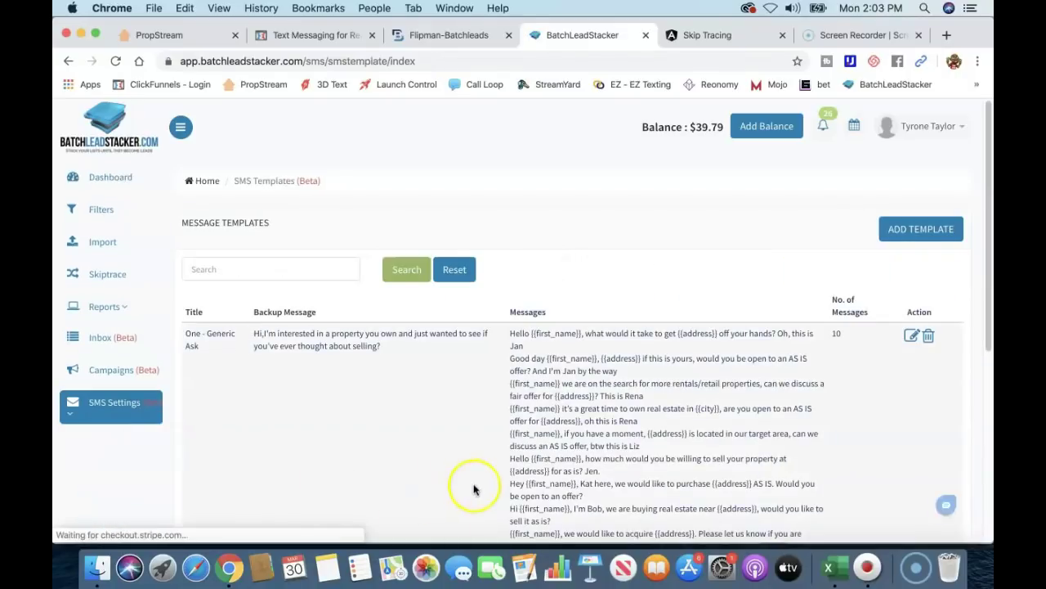
{"action": "scroll", "coordinate": [561, 434], "scroll_direction": "down", "scroll_amount": 3}
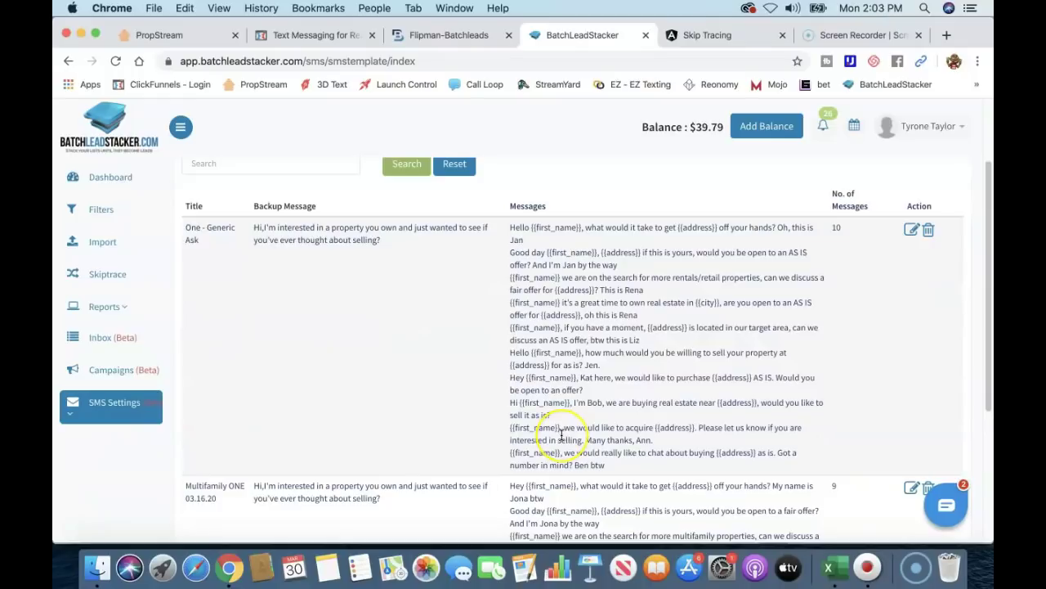
{"action": "scroll", "coordinate": [561, 434], "scroll_direction": "down", "scroll_amount": 5}
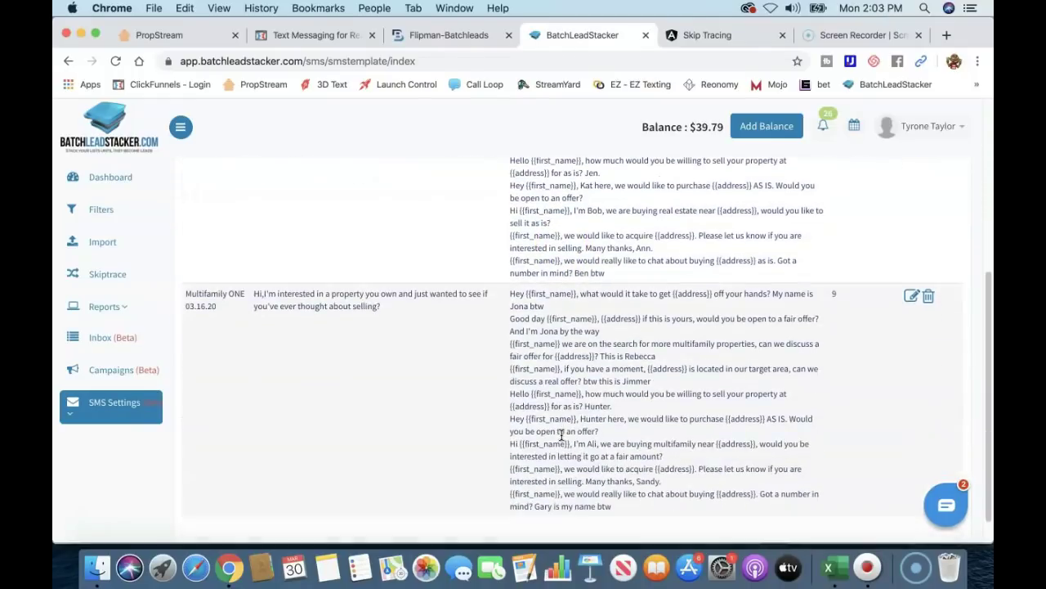
{"action": "scroll", "coordinate": [561, 435], "scroll_direction": "up", "scroll_amount": 8}
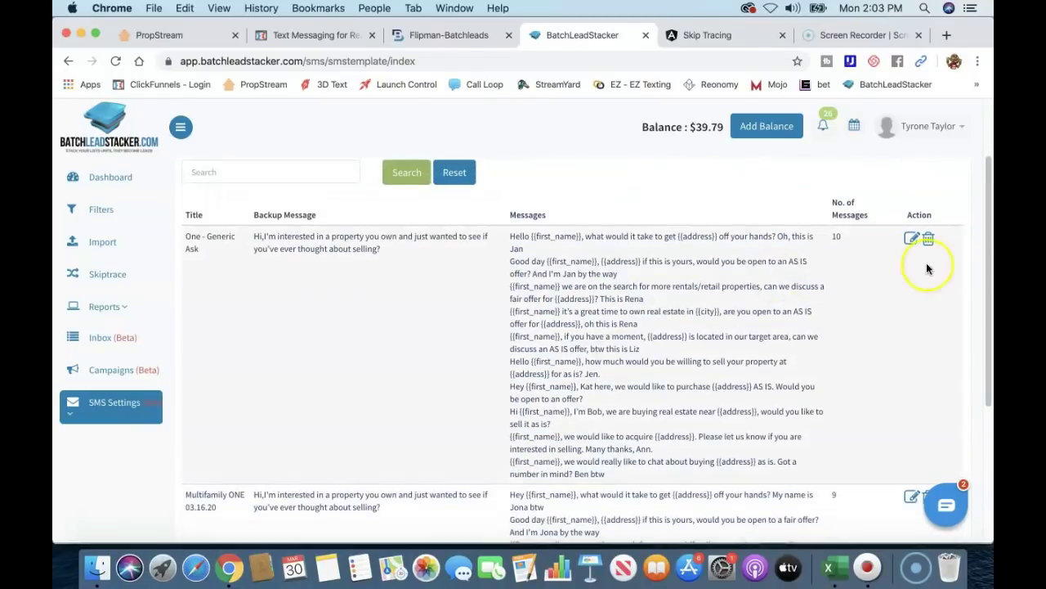
- Open the Training Center & Support site, look through its knowledge base articles and webinars, and close it again
{"action": "left_click", "coordinate": [962, 127]}
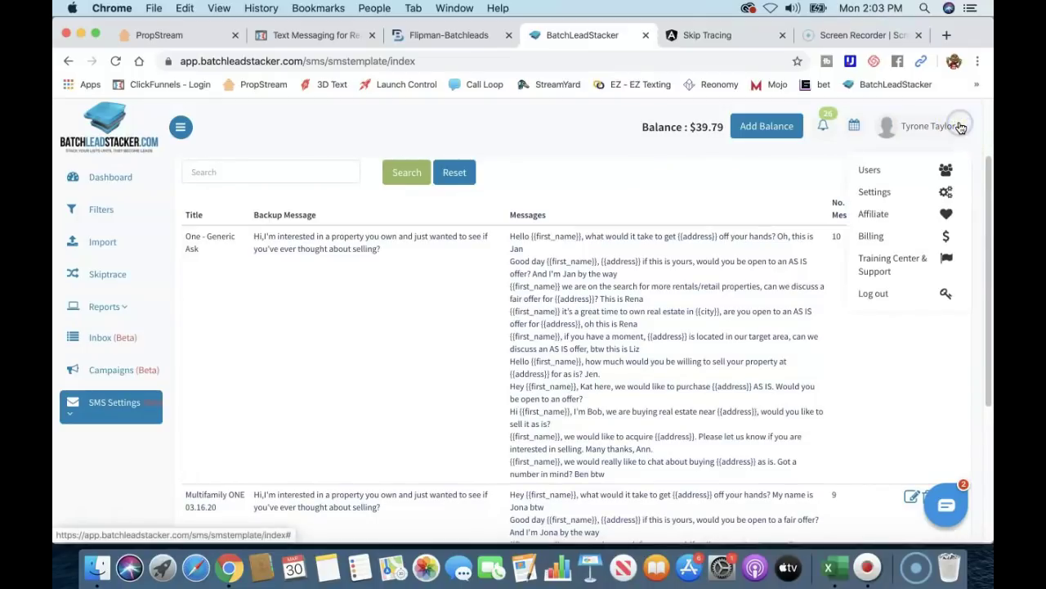
{"action": "left_click", "coordinate": [892, 268]}
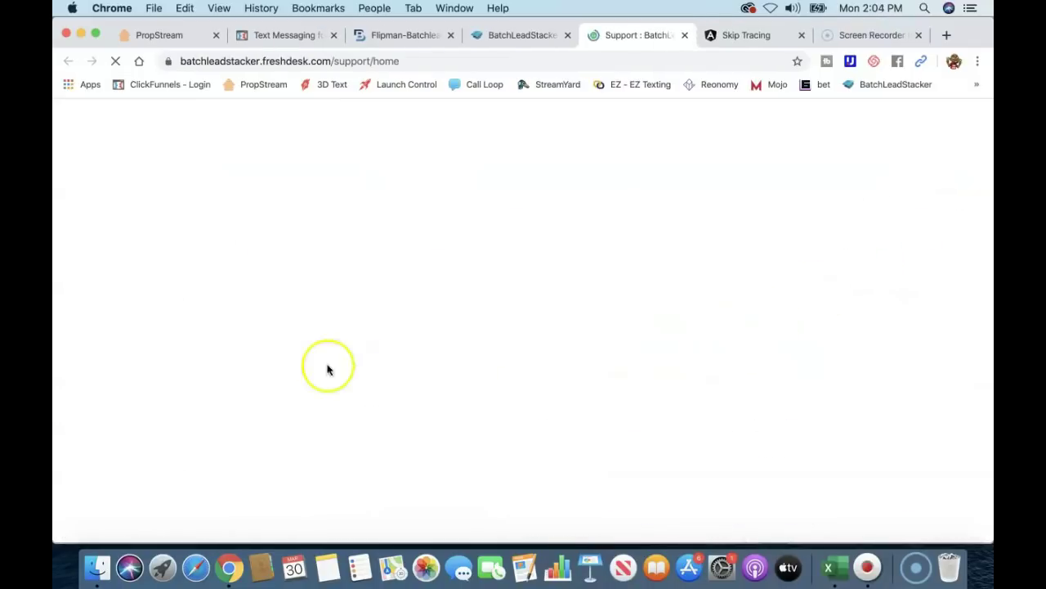
{"action": "scroll", "coordinate": [262, 368], "scroll_direction": "down", "scroll_amount": 15}
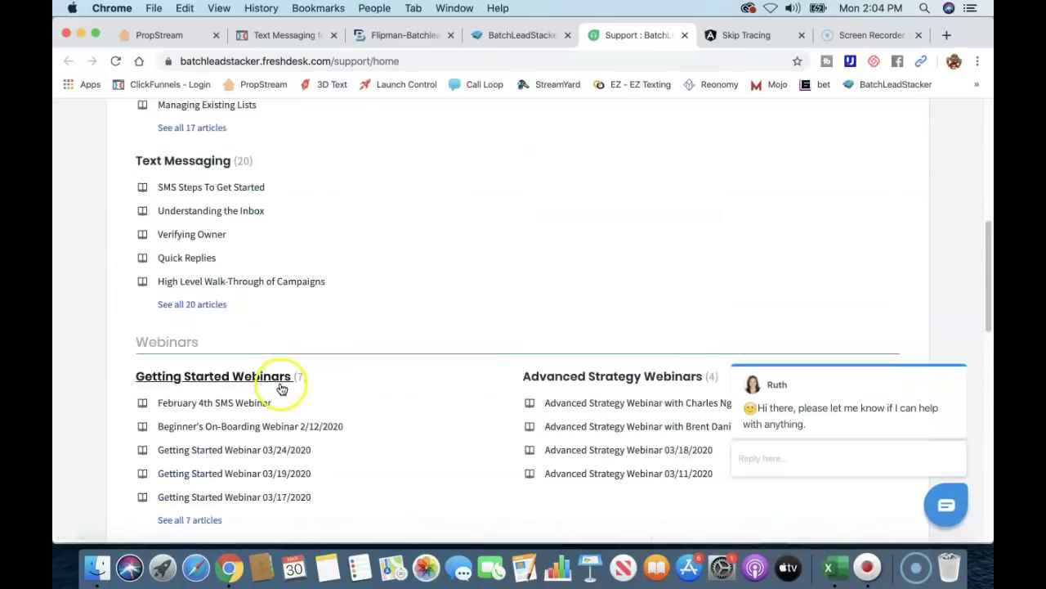
{"action": "scroll", "coordinate": [289, 391], "scroll_direction": "down", "scroll_amount": 6}
{"action": "scroll", "coordinate": [286, 387], "scroll_direction": "down", "scroll_amount": 4}
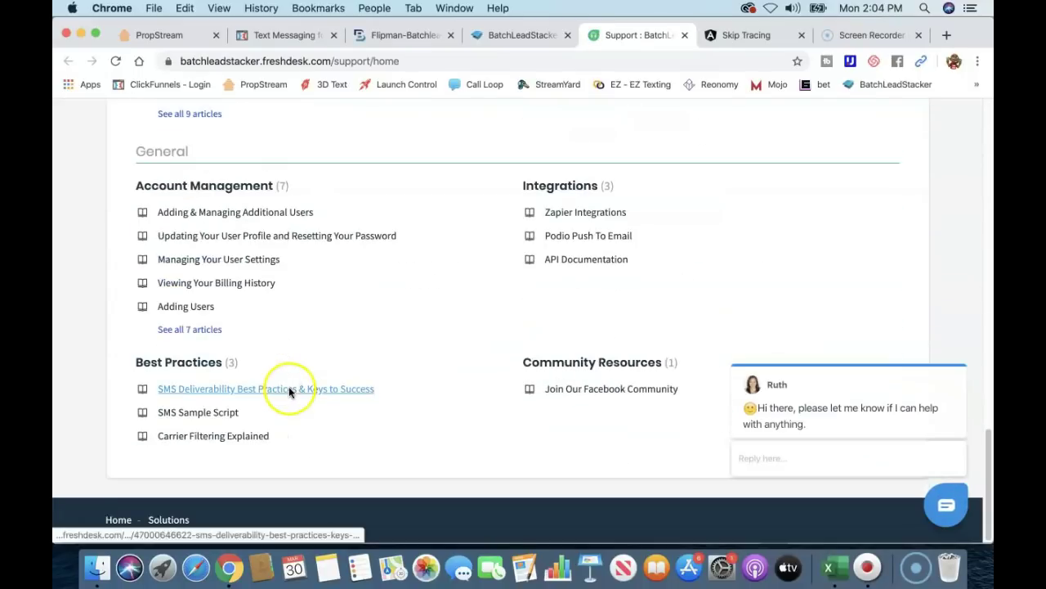
{"action": "scroll", "coordinate": [287, 391], "scroll_direction": "up", "scroll_amount": 20}
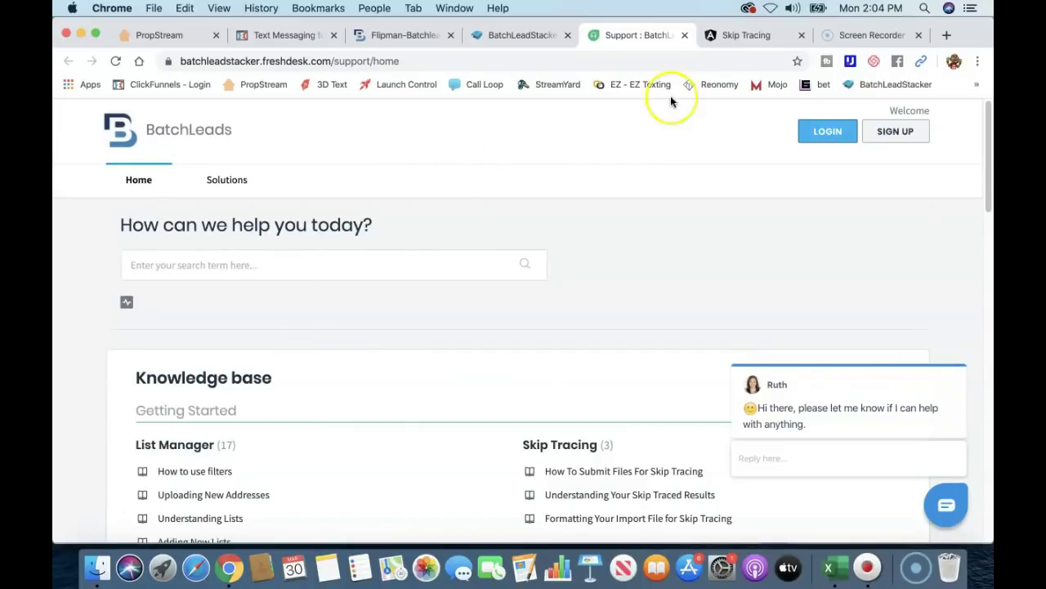
{"action": "left_click", "coordinate": [684, 35]}
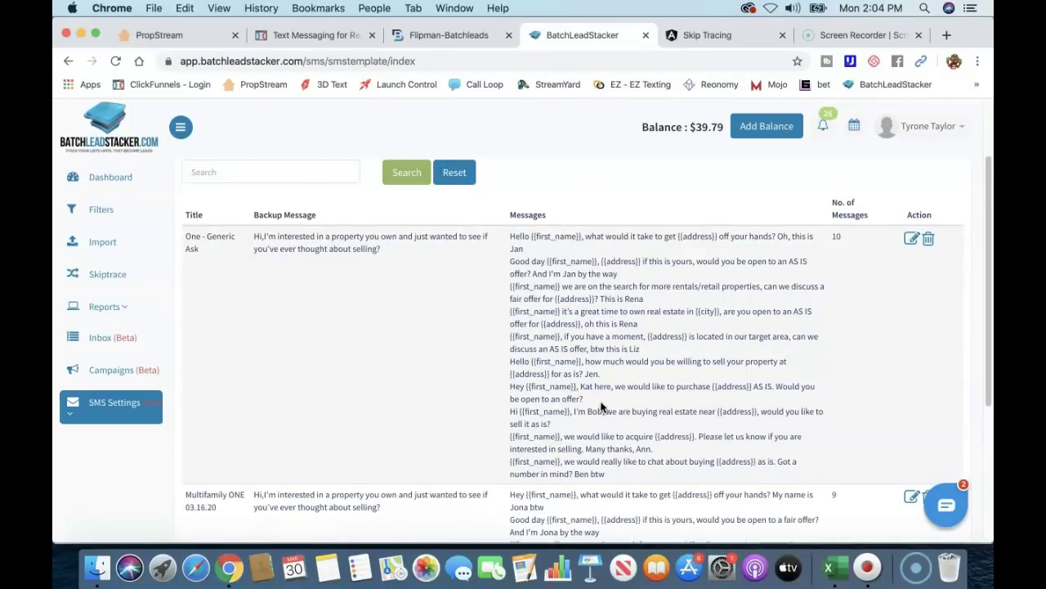
- Open the One - Generic Ask template for editing and review its SMS messages and backup template text
{"action": "left_click", "coordinate": [911, 238]}
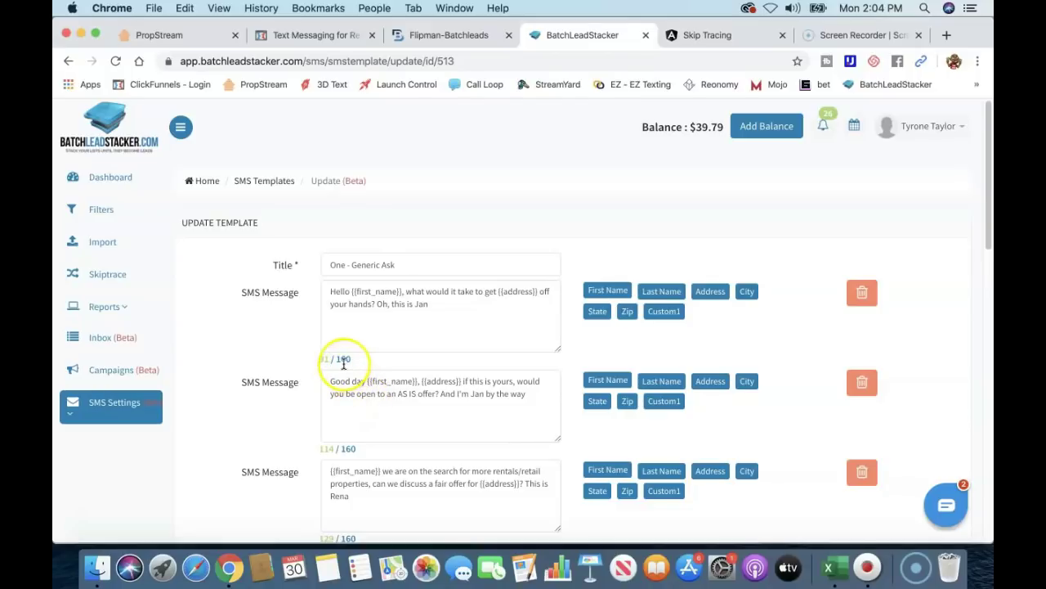
{"action": "scroll", "coordinate": [344, 370], "scroll_direction": "down", "scroll_amount": 5}
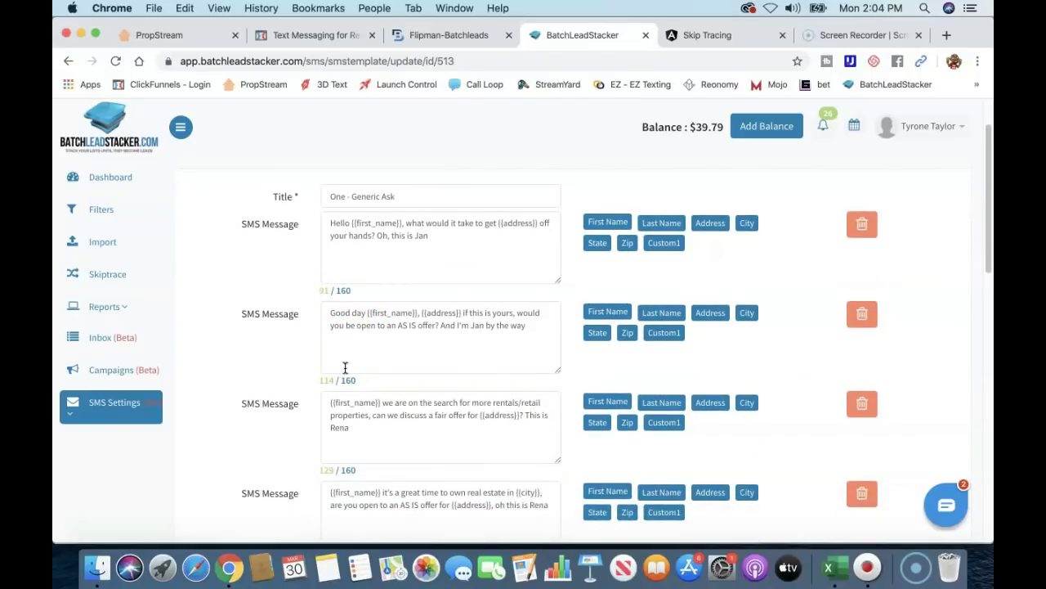
{"action": "scroll", "coordinate": [348, 369], "scroll_direction": "down", "scroll_amount": 2}
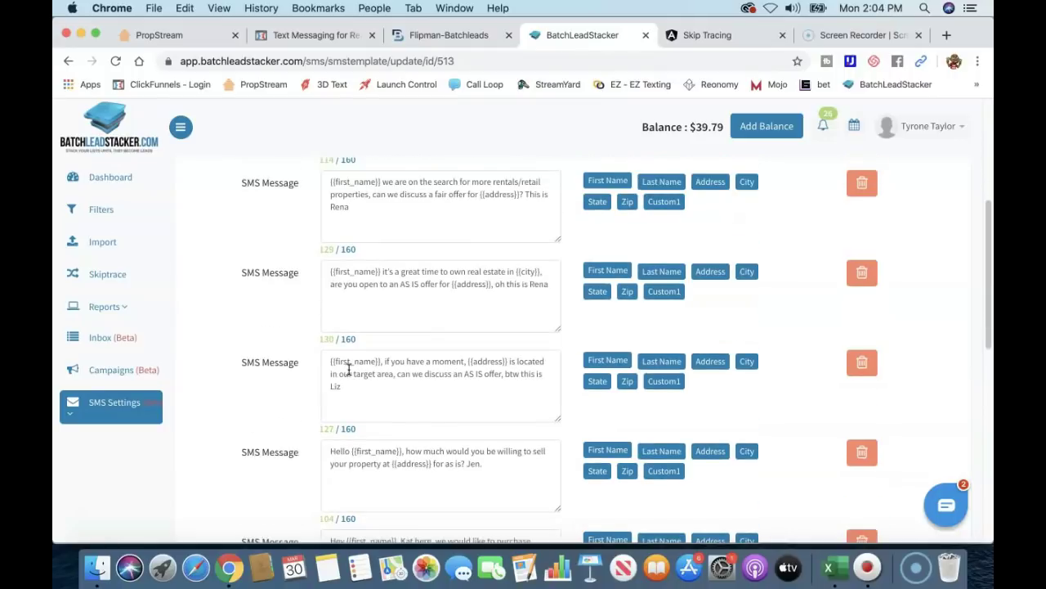
{"action": "scroll", "coordinate": [346, 262], "scroll_direction": "up", "scroll_amount": 2}
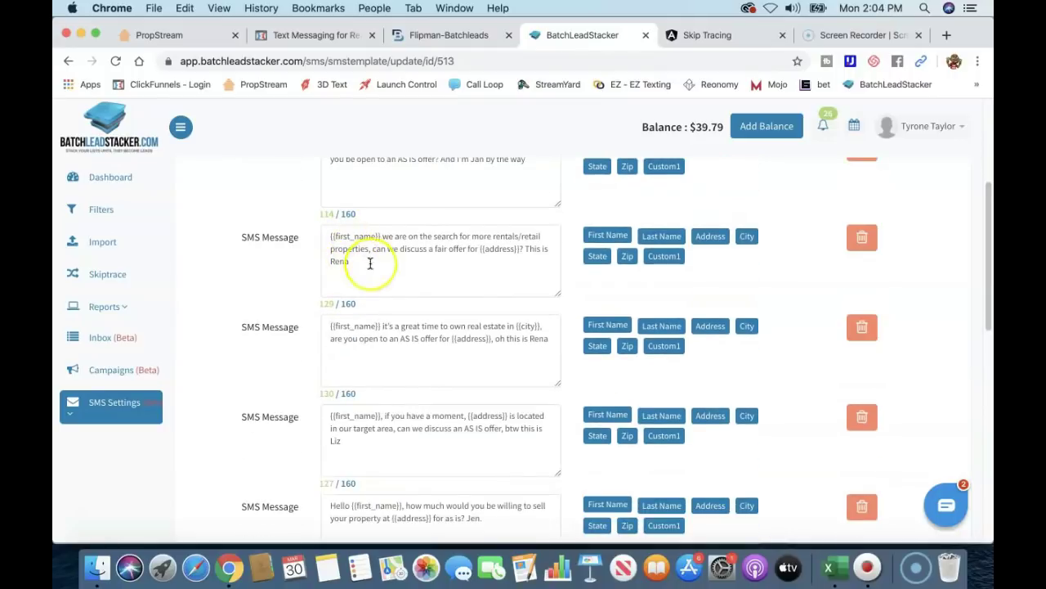
{"action": "scroll", "coordinate": [350, 407], "scroll_direction": "down", "scroll_amount": 2}
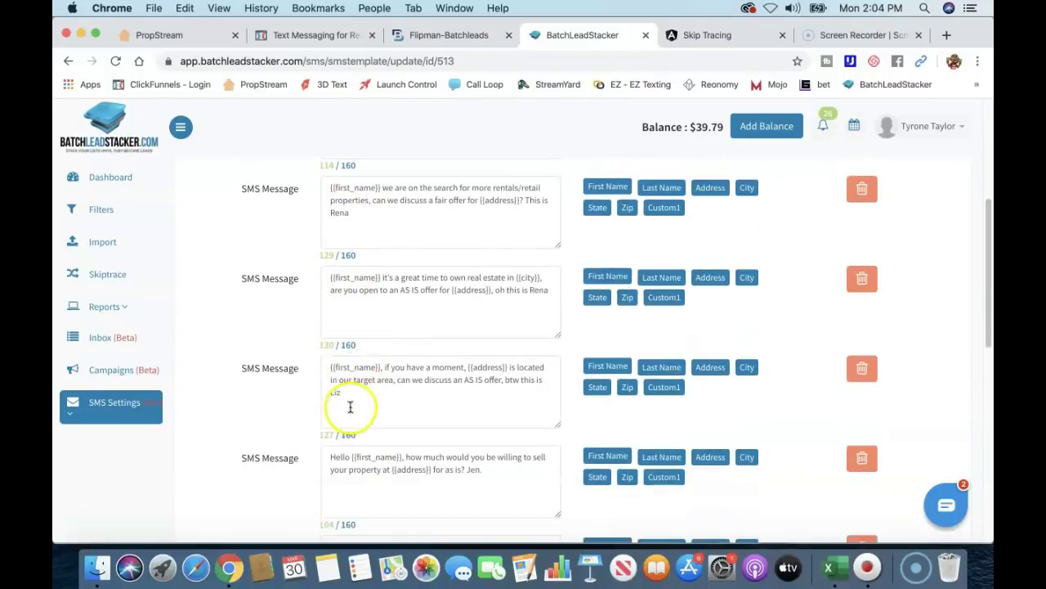
{"action": "scroll", "coordinate": [350, 407], "scroll_direction": "down", "scroll_amount": 6}
{"action": "scroll", "coordinate": [346, 394], "scroll_direction": "down", "scroll_amount": 12}
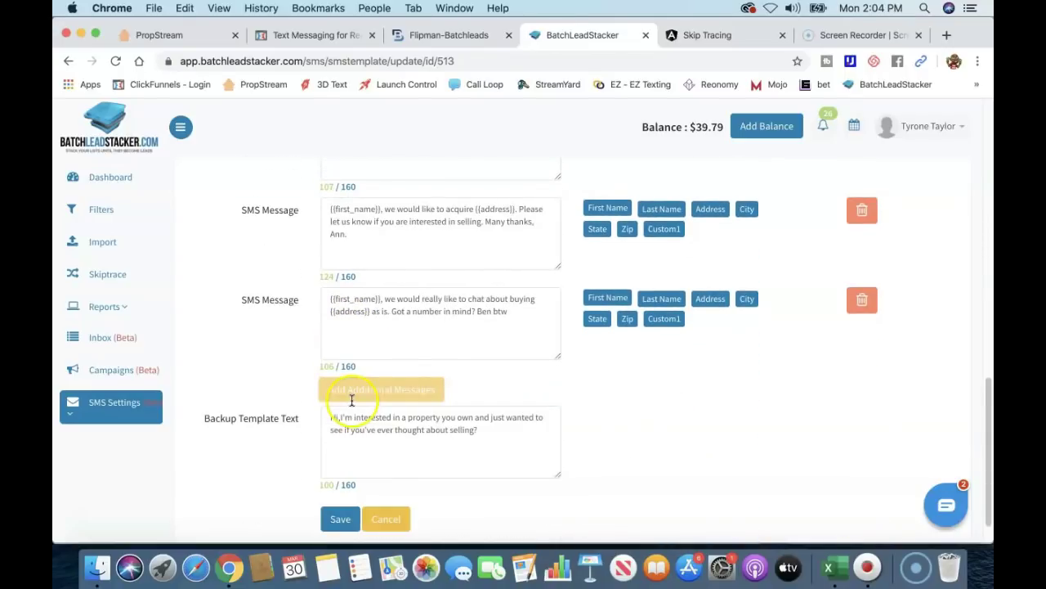
{"action": "scroll", "coordinate": [352, 400], "scroll_direction": "up", "scroll_amount": 20}
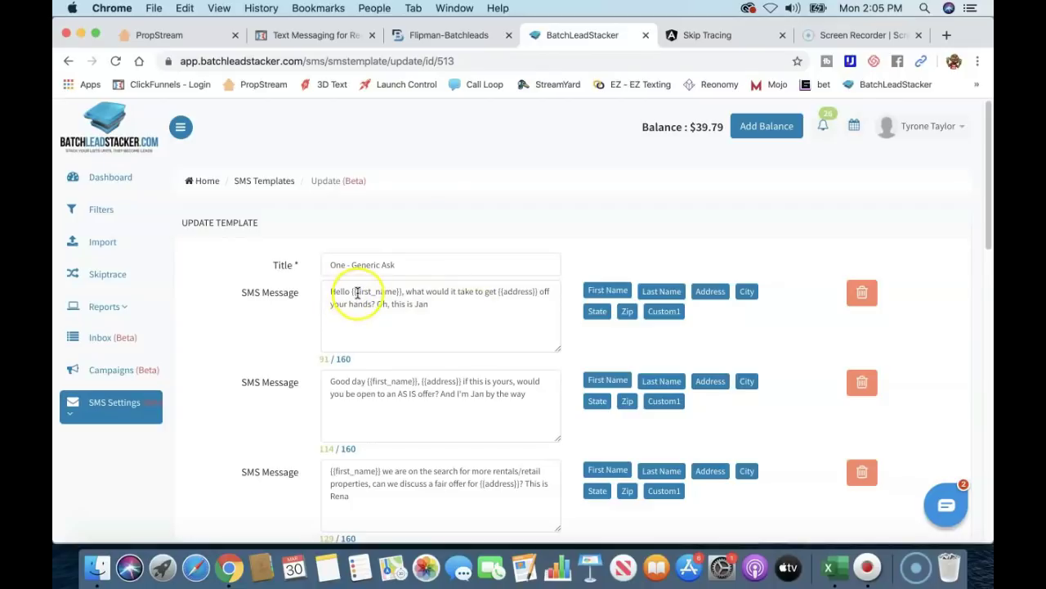
- Insert the first name placeholder at the end of the template's first SMS message and remove it again
{"action": "left_click", "coordinate": [445, 305]}
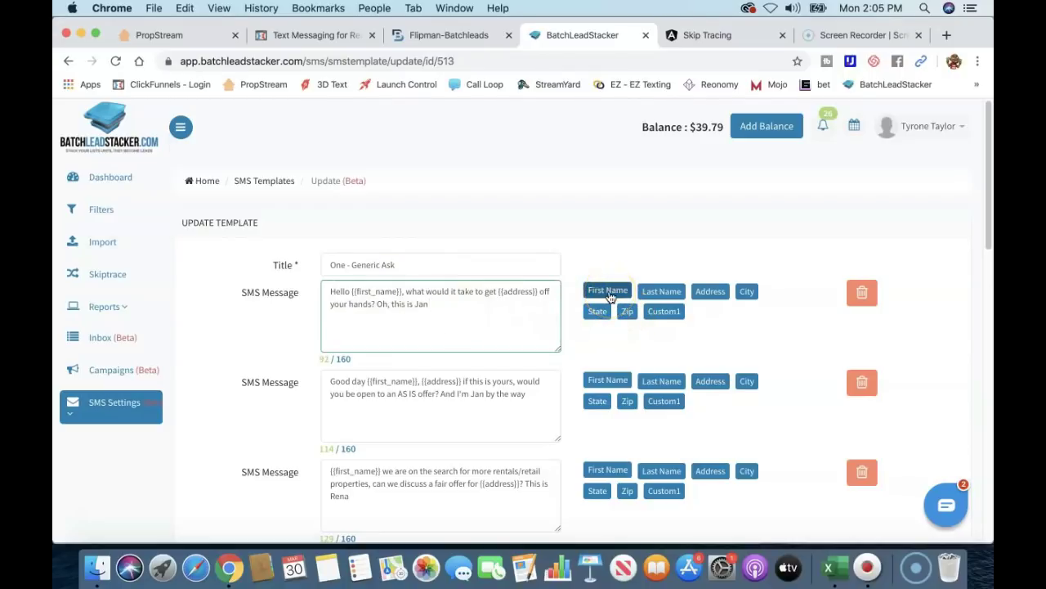
{"action": "left_click", "coordinate": [609, 293]}
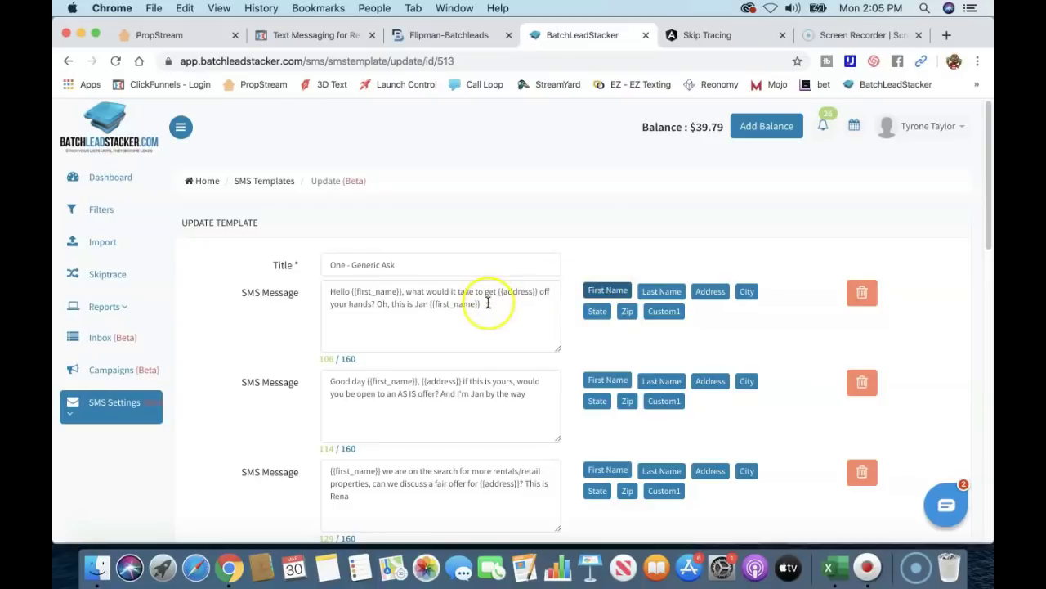
{"action": "left_click", "coordinate": [487, 303]}
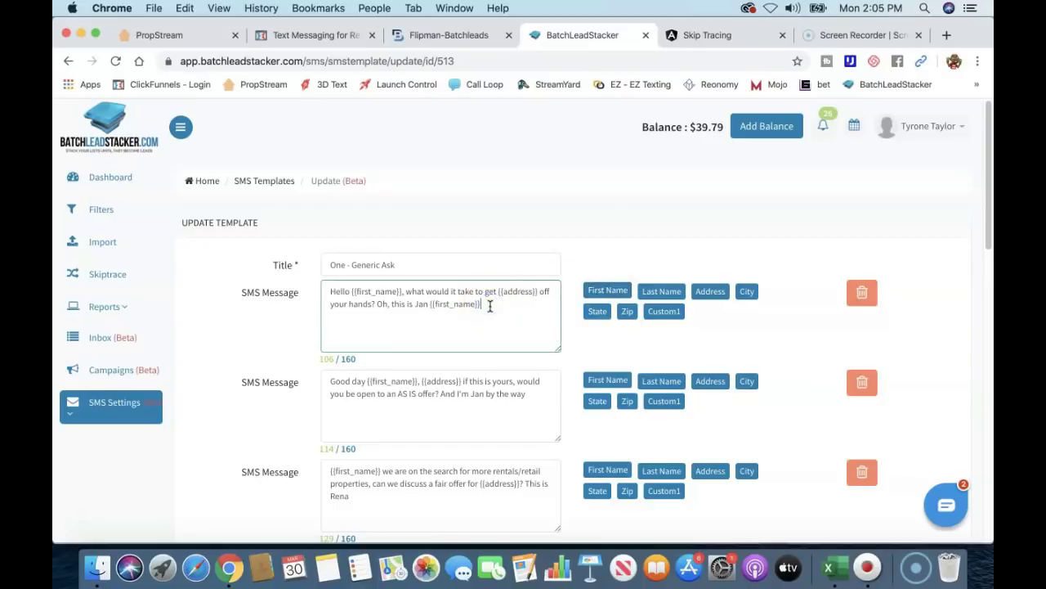
{"action": "key", "text": "BackSpace"}
{"action": "key", "text": "BackSpace"}
{"action": "key", "text": "BackSpace"}
{"action": "key", "text": "BackSpace"}
{"action": "key", "text": "BackSpace"}
{"action": "key", "text": "BackSpace"}
{"action": "key", "text": "BackSpace"}
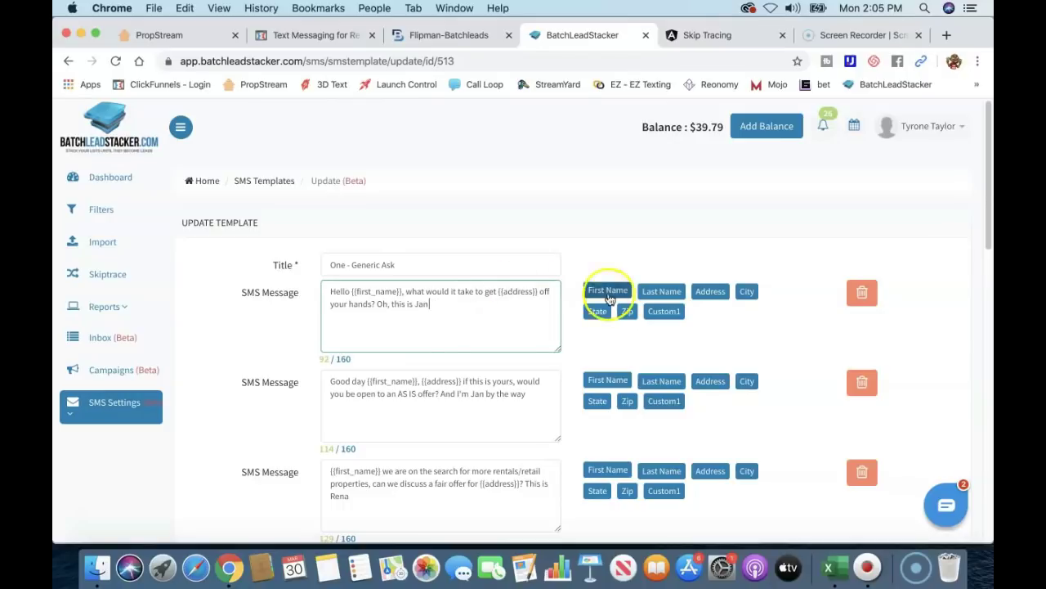
- Insert the address placeholder at the end of the template's first SMS message and remove it again
{"action": "left_click", "coordinate": [712, 294]}
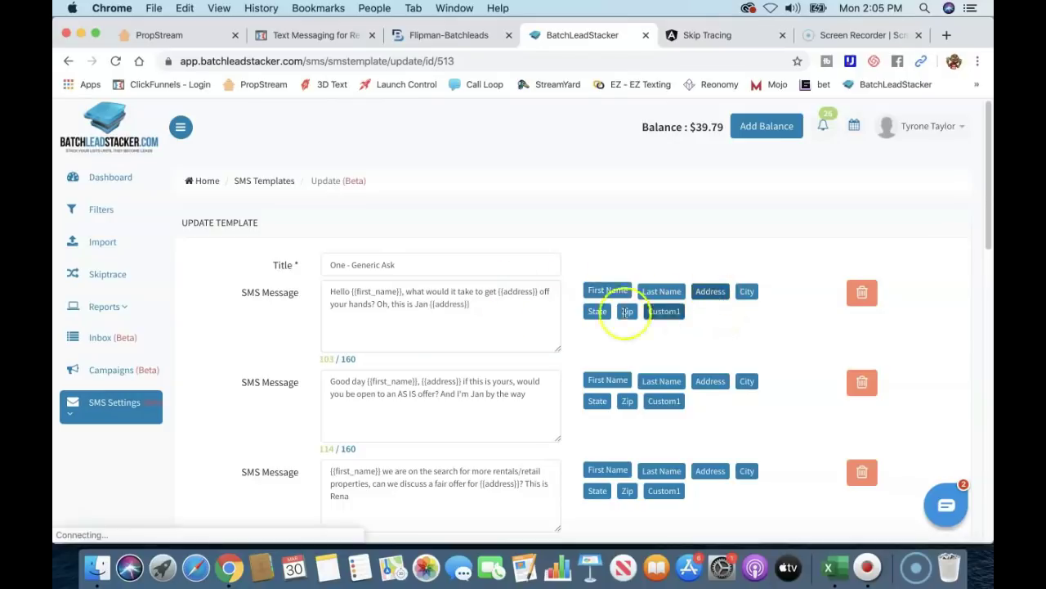
{"action": "left_click", "coordinate": [475, 302]}
{"action": "key", "text": "BackSpace"}
{"action": "key", "text": "BackSpace"}
{"action": "key", "text": "BackSpace"}
{"action": "key", "text": "BackSpace"}
{"action": "key", "text": "BackSpace"}
{"action": "key", "text": "BackSpace"}
{"action": "key", "text": "BackSpace"}
{"action": "key", "text": "BackSpace"}
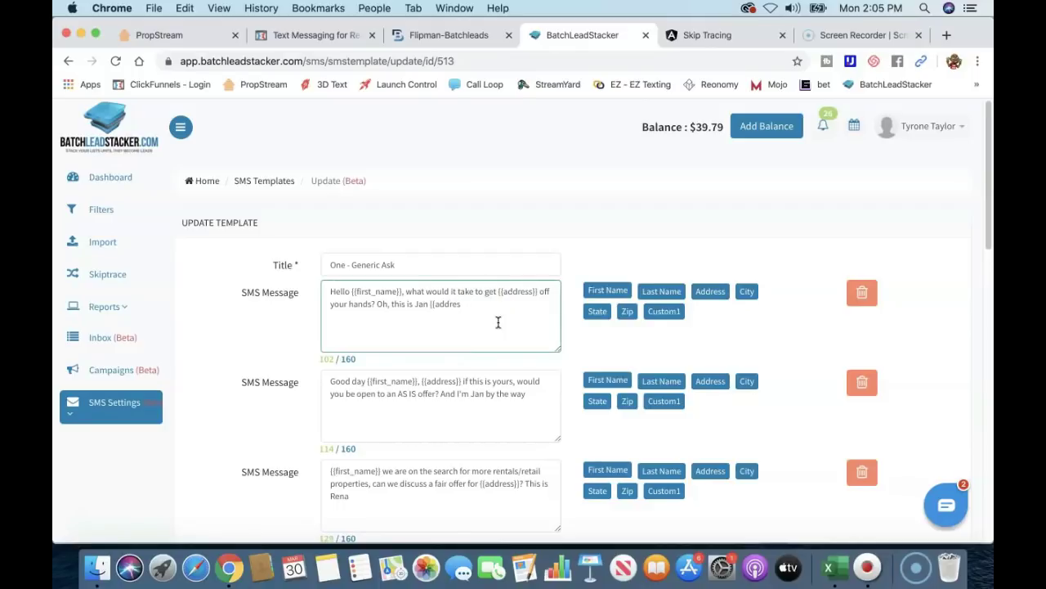
{"action": "key", "text": "BackSpace"}
{"action": "key", "text": "BackSpace"}
{"action": "key", "text": "BackSpace"}
{"action": "left_click", "coordinate": [478, 325]}
{"action": "left_click", "coordinate": [396, 352]}
{"action": "key", "text": "BackSpace"}
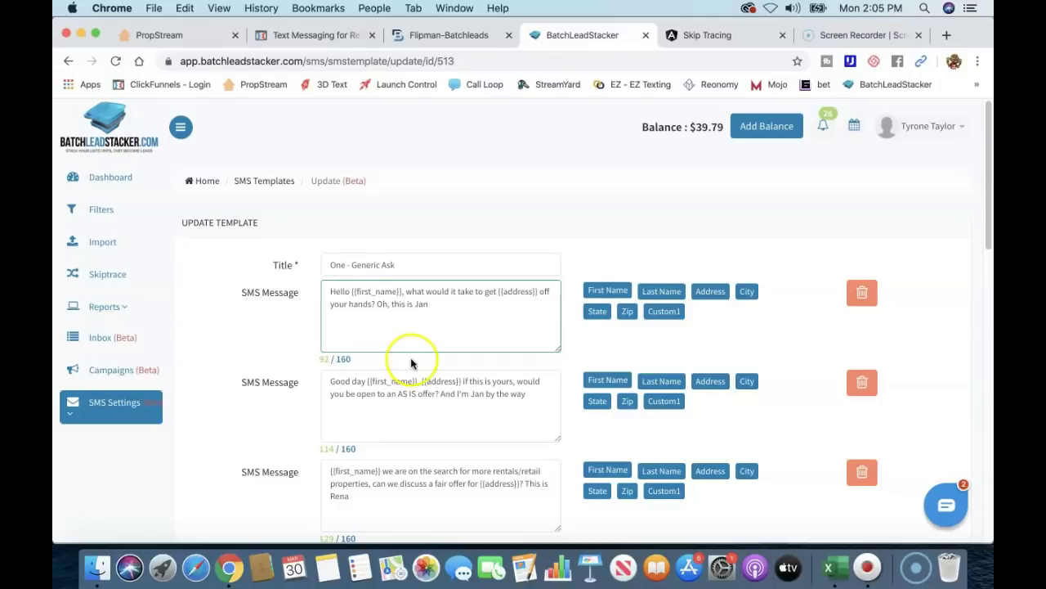
- Open the SMS quick replies and review the reply texts under the Positive, Neutral and Negative tags
{"action": "scroll", "coordinate": [411, 357], "scroll_direction": "down", "scroll_amount": 5}
{"action": "scroll", "coordinate": [412, 360], "scroll_direction": "up", "scroll_amount": 5}
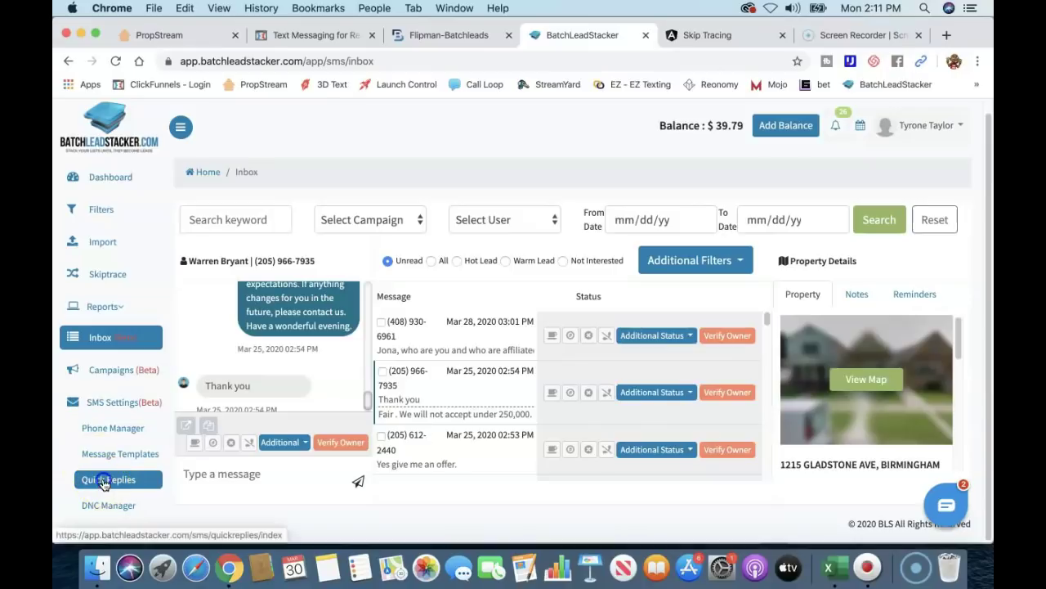
{"action": "left_click", "coordinate": [103, 483]}
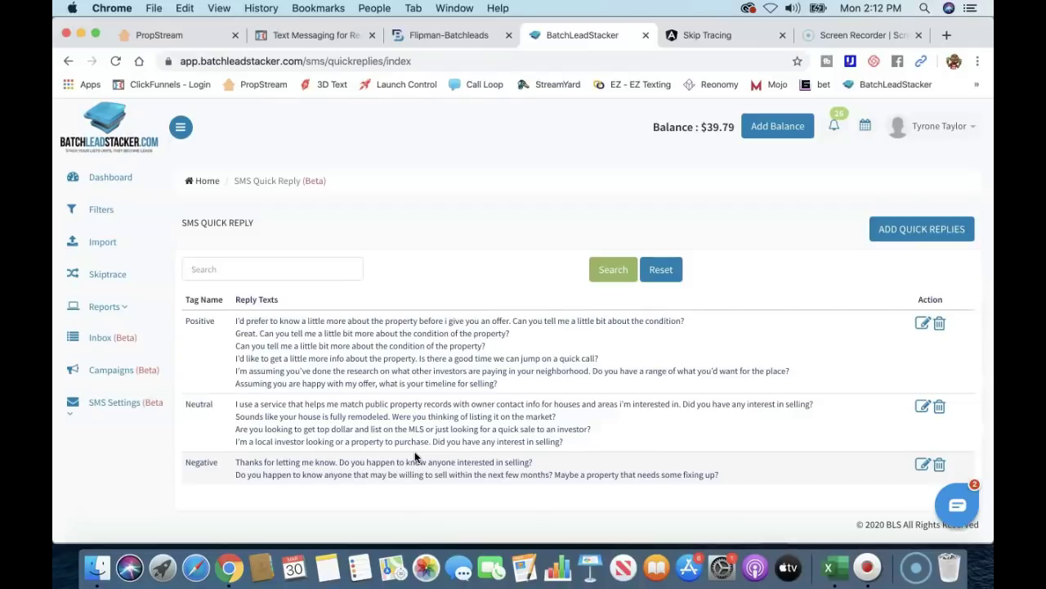
{"action": "left_click", "coordinate": [105, 402]}
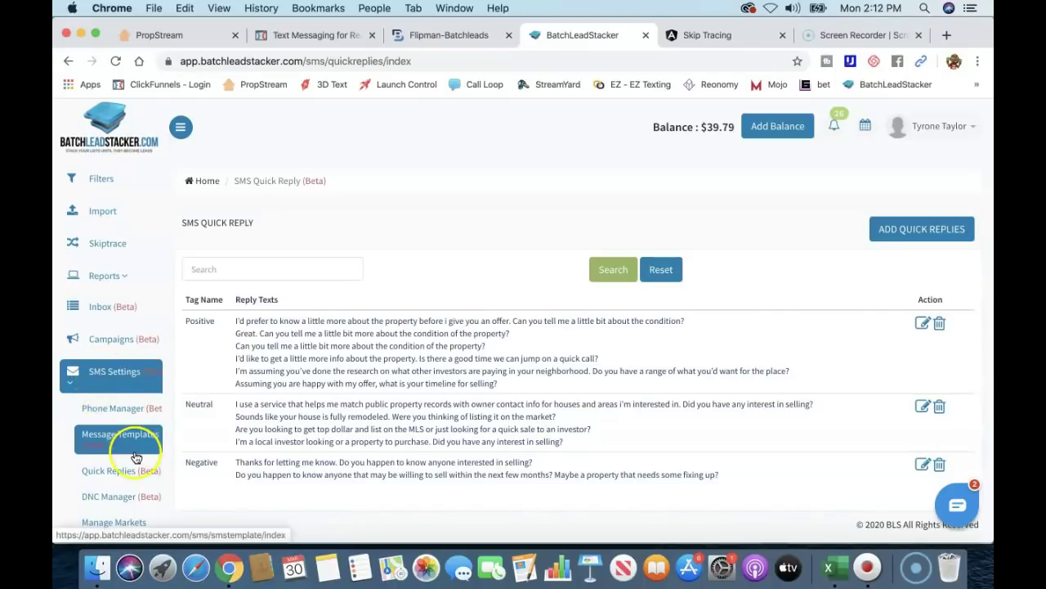
{"action": "left_click", "coordinate": [121, 412]}
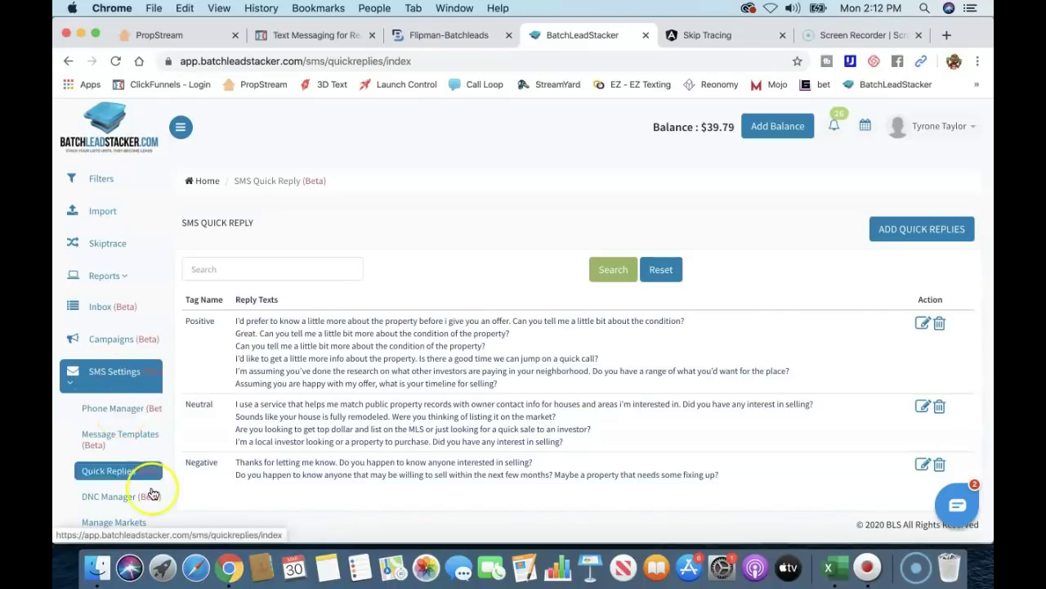
{"action": "left_click", "coordinate": [124, 470]}
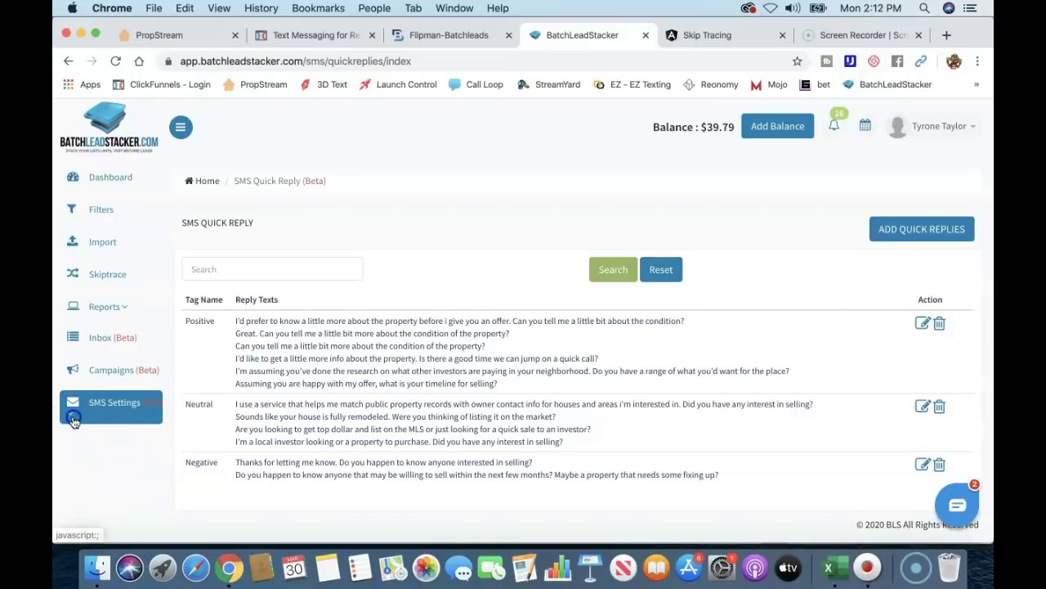
{"action": "left_click", "coordinate": [73, 417]}
{"action": "left_click", "coordinate": [122, 490]}
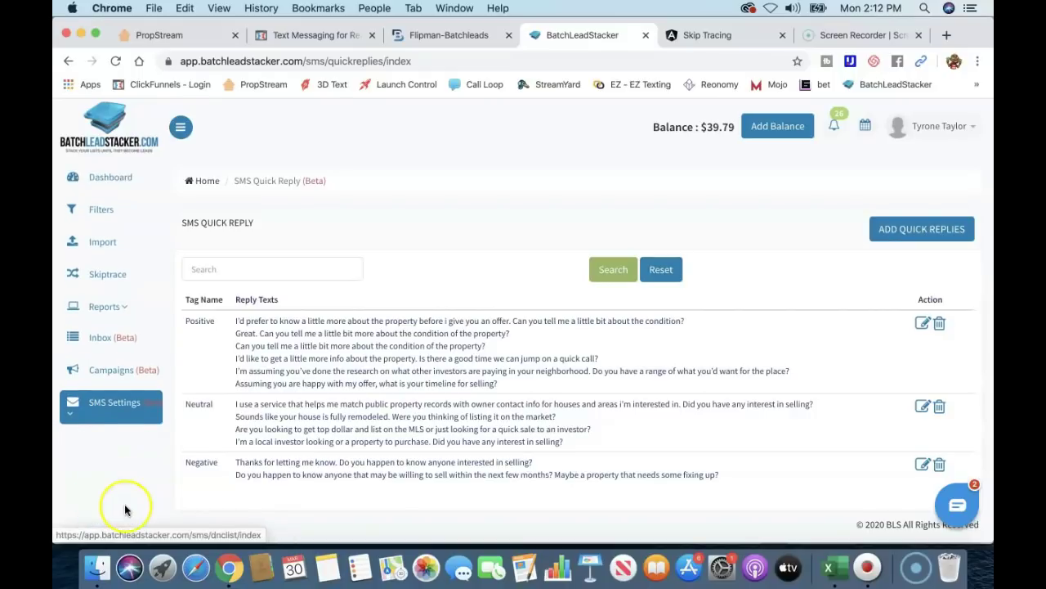
{"action": "left_click", "coordinate": [69, 413]}
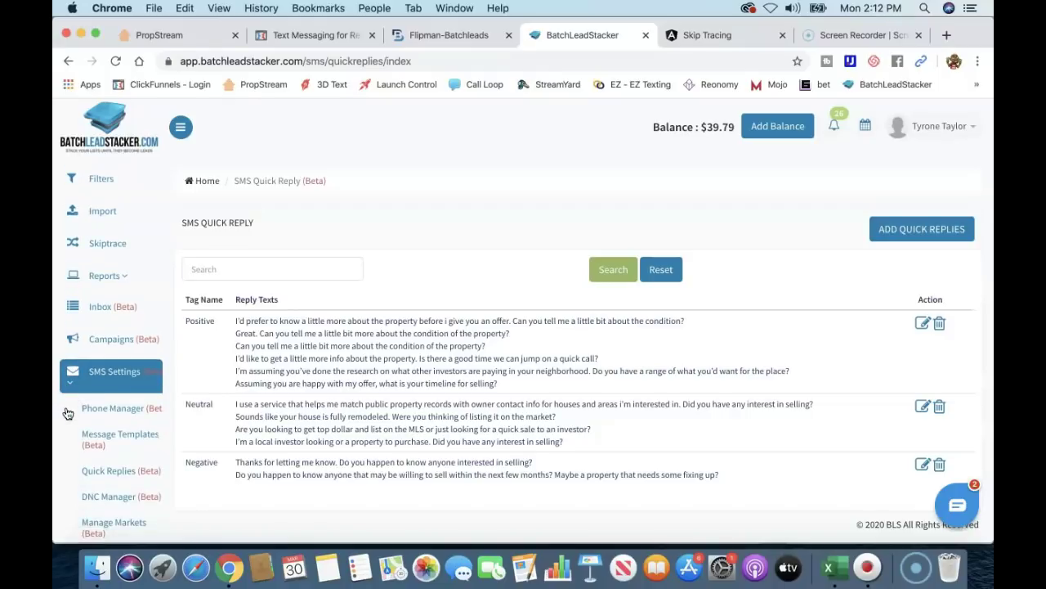
{"action": "left_click", "coordinate": [156, 380]}
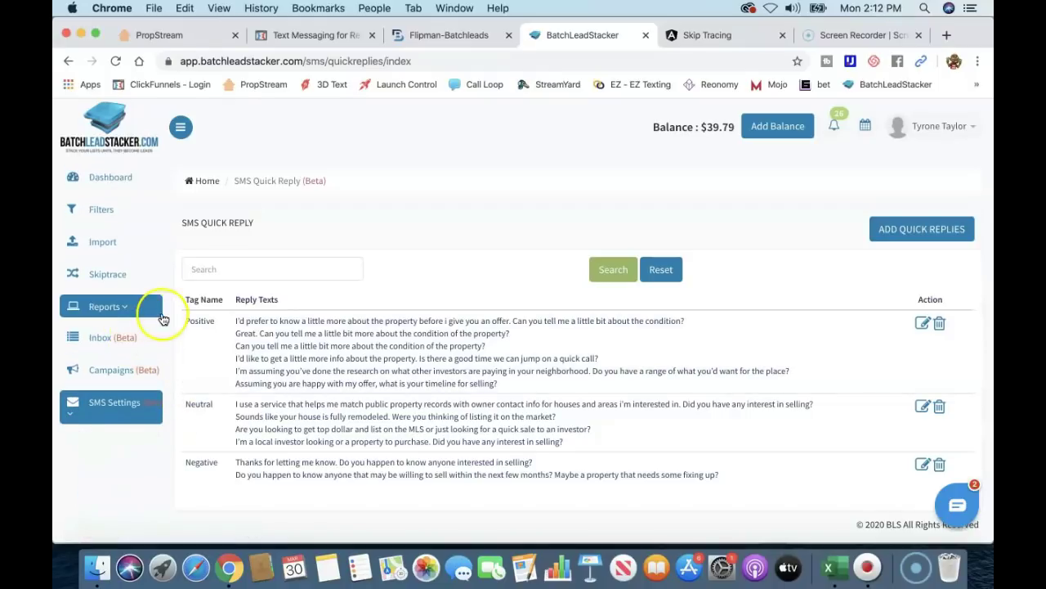
- Start a new SMS campaign named Bham Deals and assign it to the Birmingham market
{"action": "left_click", "coordinate": [130, 370]}
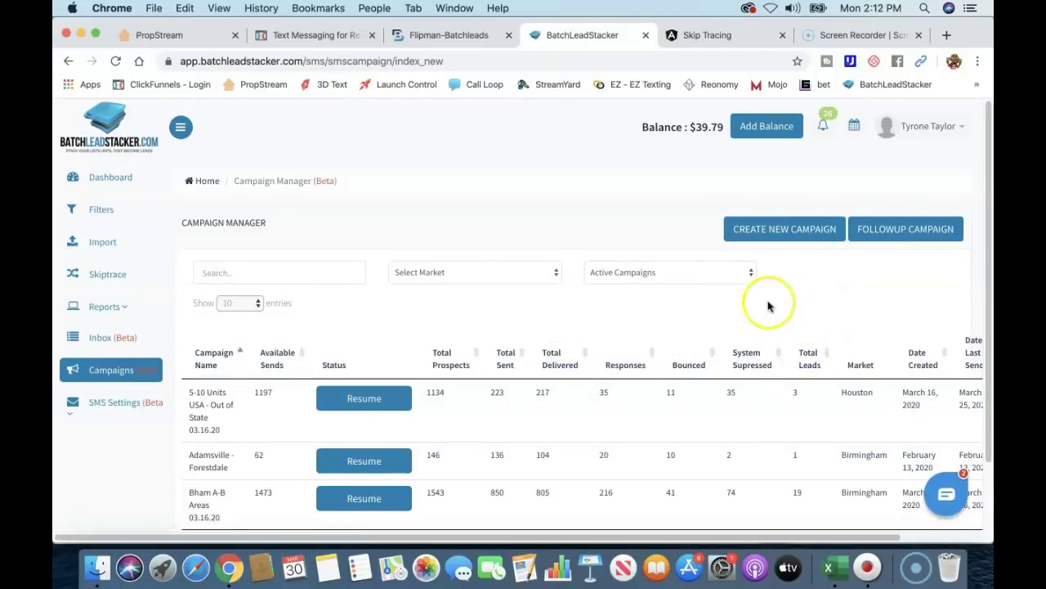
{"action": "left_click", "coordinate": [787, 230]}
{"action": "left_click", "coordinate": [396, 268]}
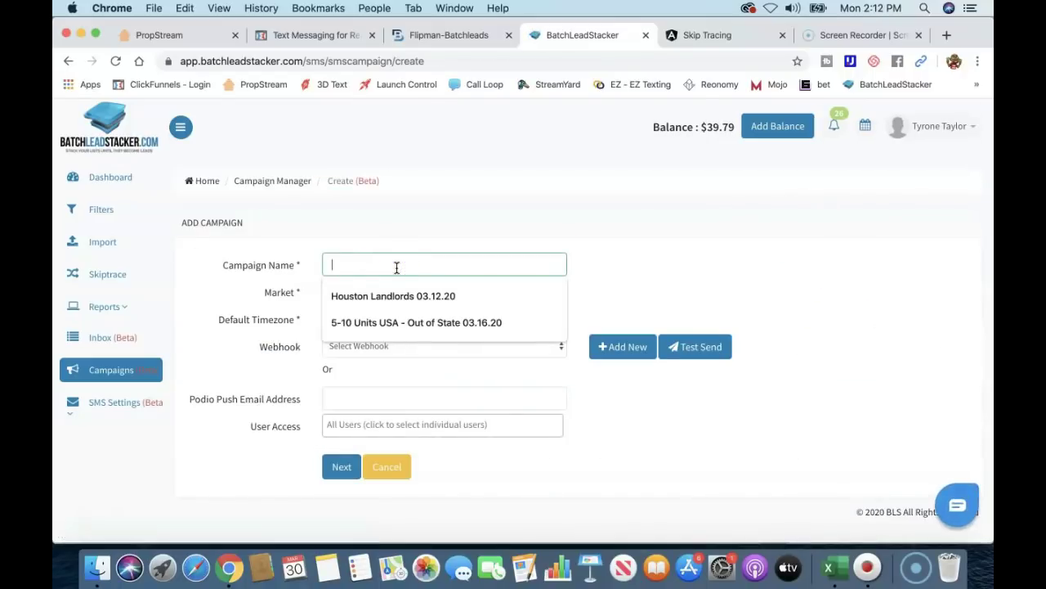
{"action": "type", "text": "Bham"}
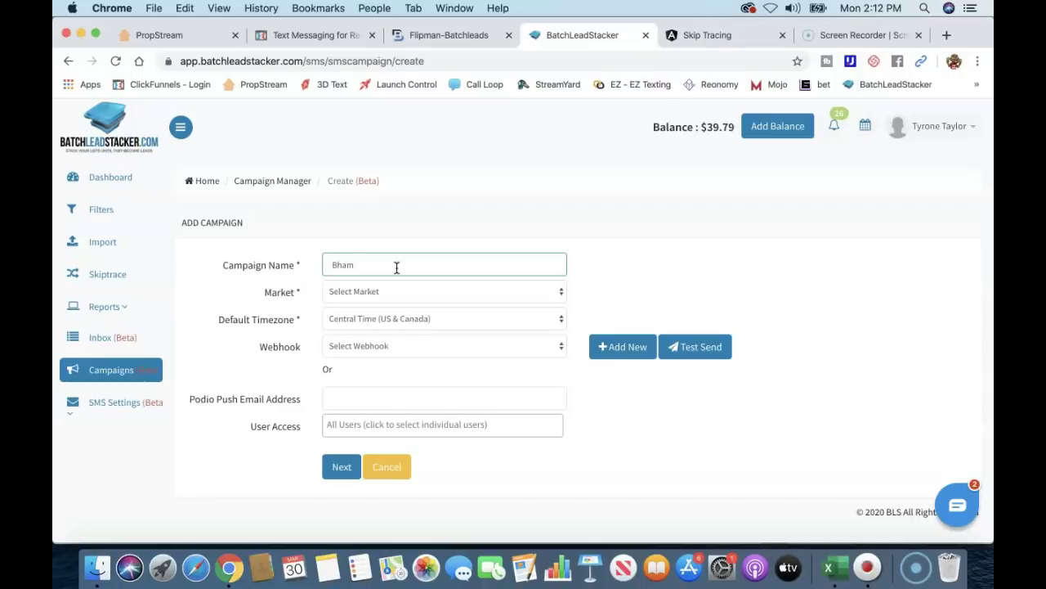
{"action": "type", "text": " Deals"}
{"action": "left_click", "coordinate": [560, 293]}
{"action": "left_click", "coordinate": [505, 305]}
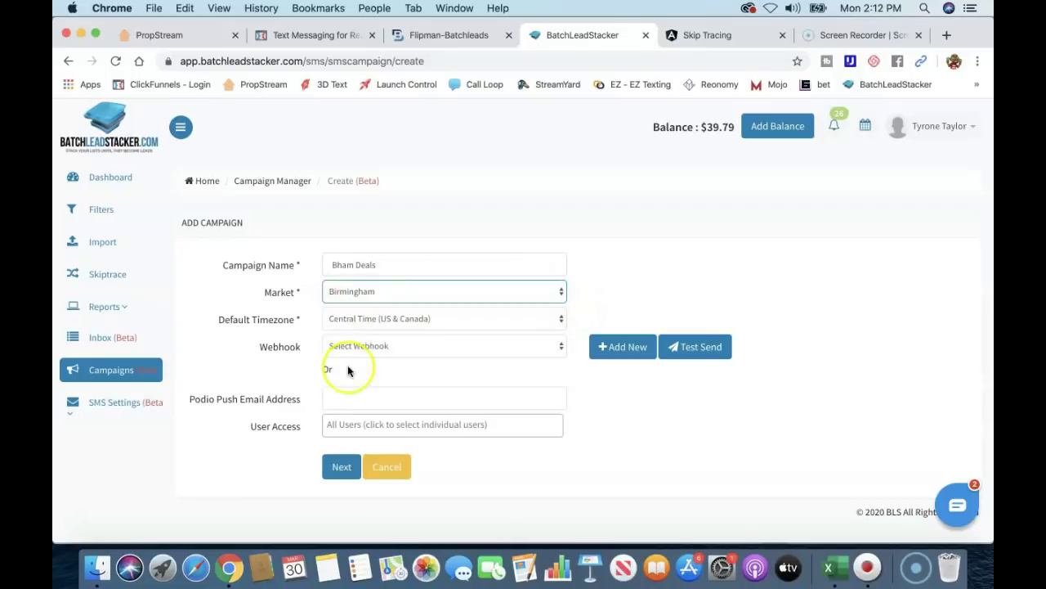
- Check the user access choices without restricting them, submit the campaign details and choose to upload contacts now
{"action": "left_click", "coordinate": [386, 427]}
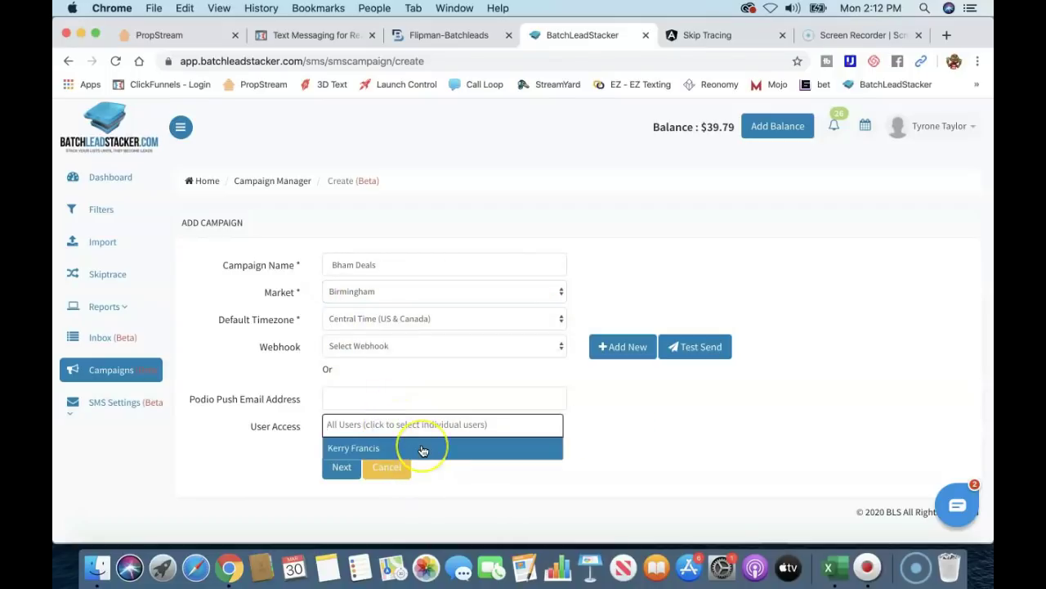
{"action": "left_click", "coordinate": [592, 441]}
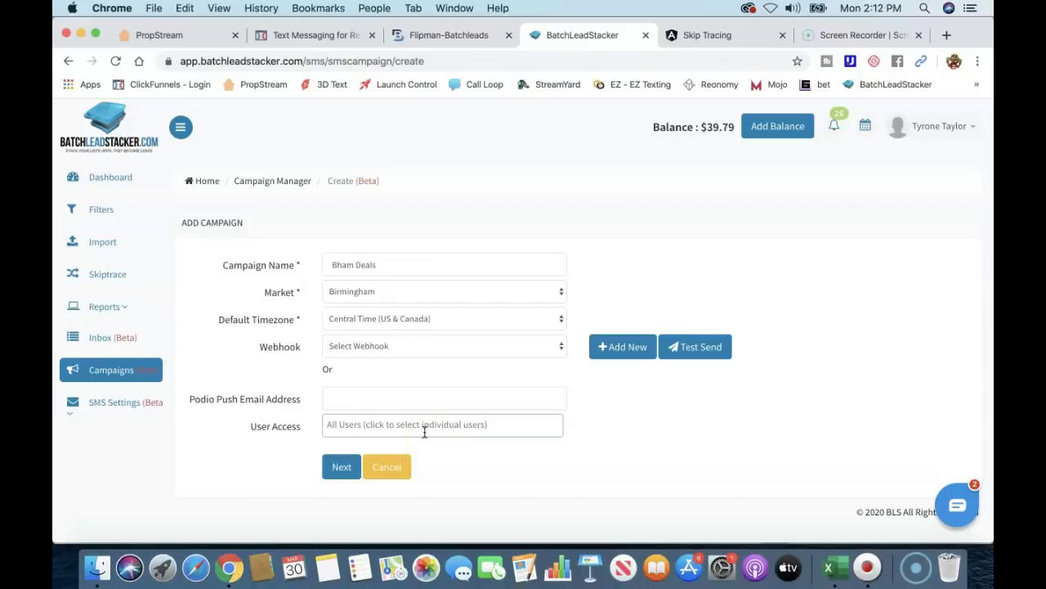
{"action": "left_click", "coordinate": [339, 470]}
{"action": "left_click", "coordinate": [339, 466]}
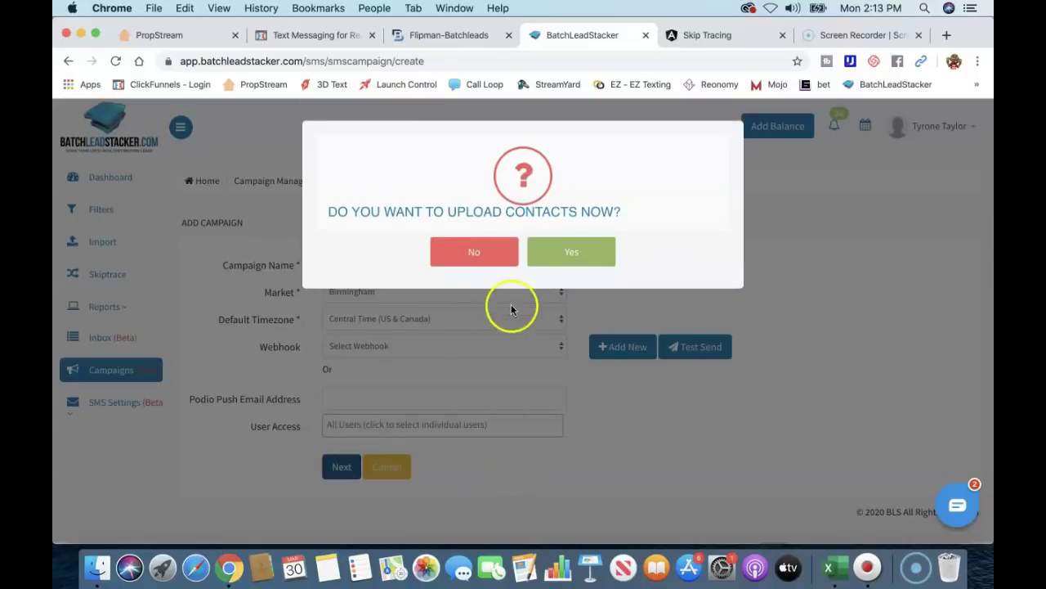
{"action": "left_click", "coordinate": [585, 271]}
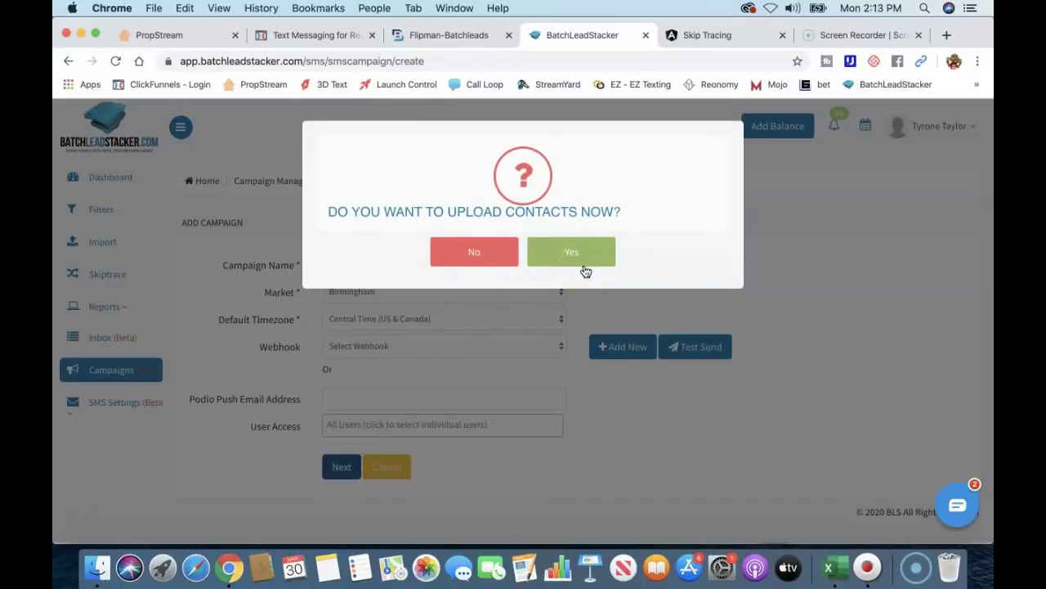
{"action": "left_click", "coordinate": [577, 255]}
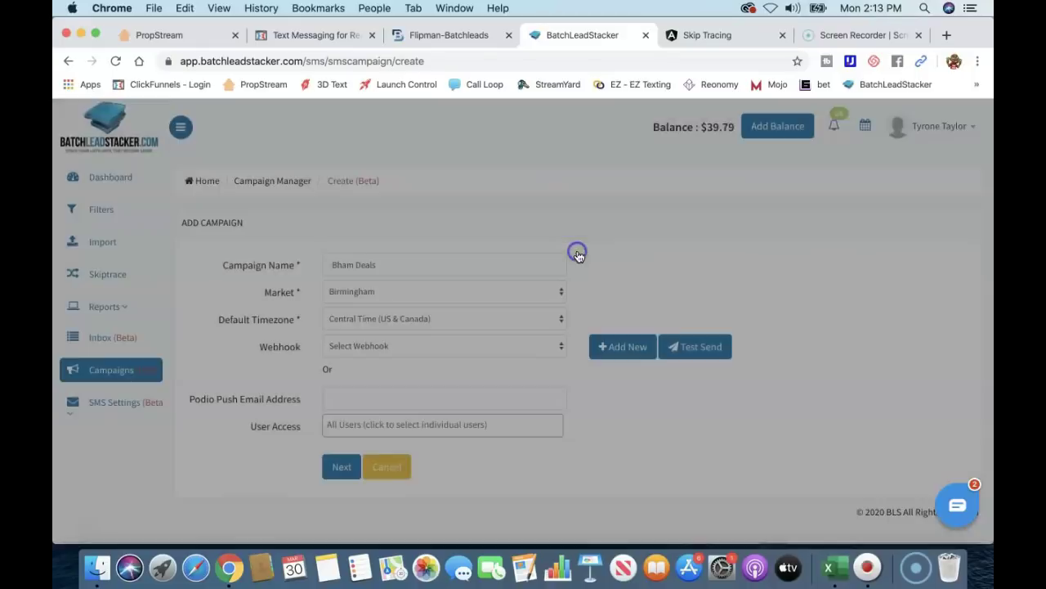
{"action": "left_click", "coordinate": [532, 471]}
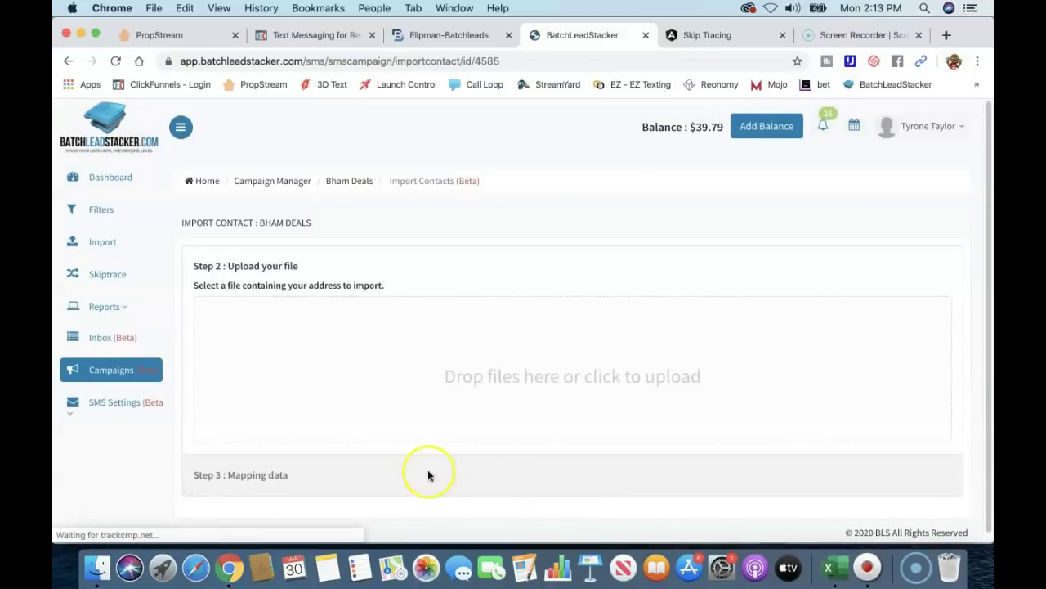
- Upload the contact file Text-READY-Bham A-B Areas 03.16.20.xlsx to the campaign and continue to the data mapping
{"action": "left_click", "coordinate": [494, 386]}
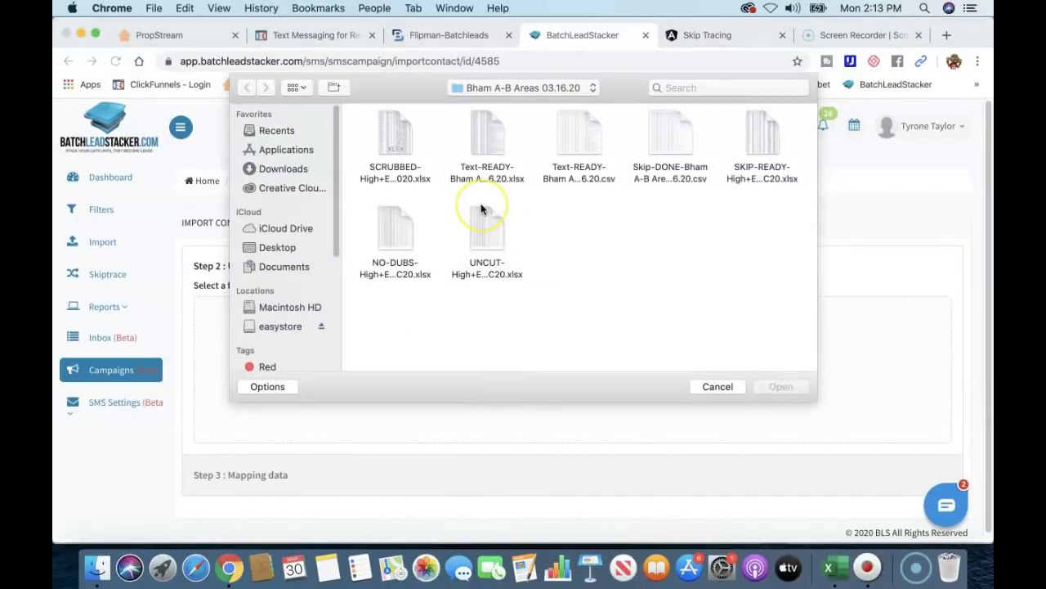
{"action": "left_click", "coordinate": [512, 203]}
{"action": "left_click", "coordinate": [481, 129]}
{"action": "left_click", "coordinate": [781, 386]}
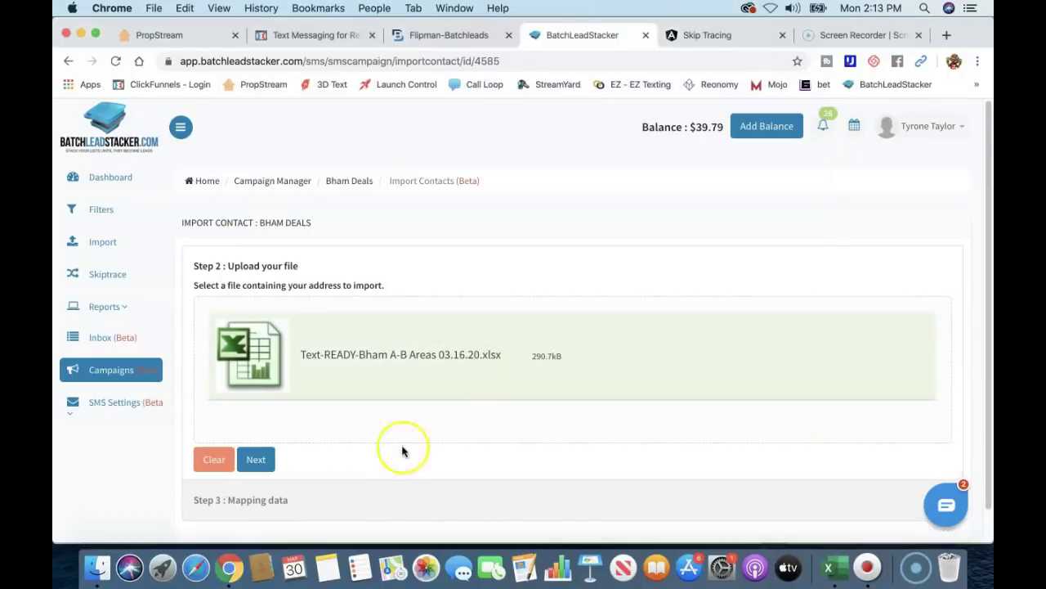
{"action": "left_click", "coordinate": [258, 459]}
{"action": "left_click", "coordinate": [259, 459]}
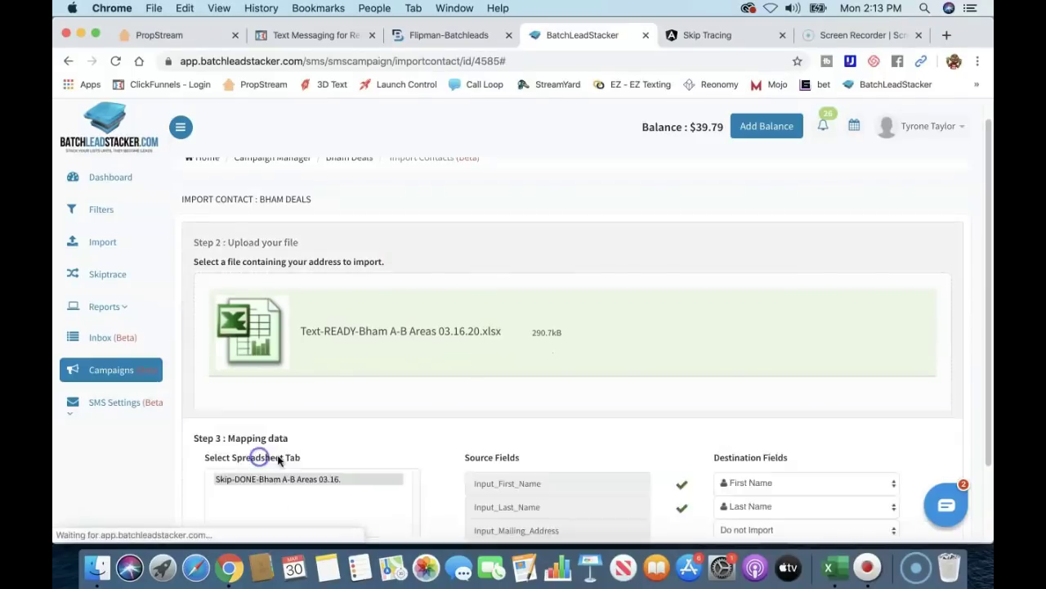
- Review the mapping of source fields to destination fields, keep it as proposed and submit the contact import
{"action": "left_click_drag", "start_coordinate": [989, 267], "coordinate": [990, 476]}
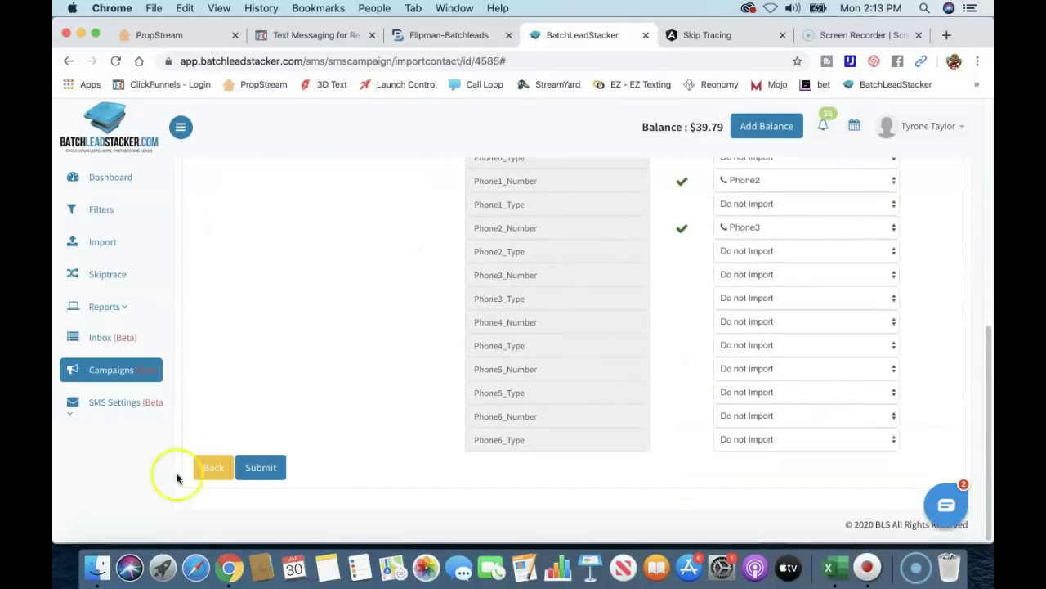
{"action": "scroll", "coordinate": [347, 453], "scroll_direction": "up", "scroll_amount": 10}
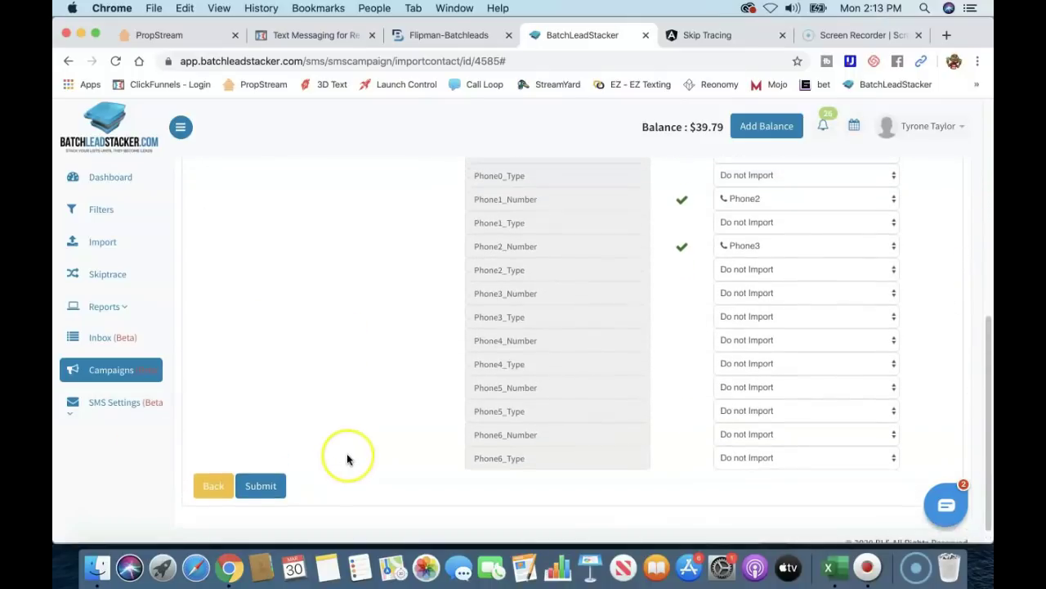
{"action": "scroll", "coordinate": [346, 458], "scroll_direction": "up", "scroll_amount": 1}
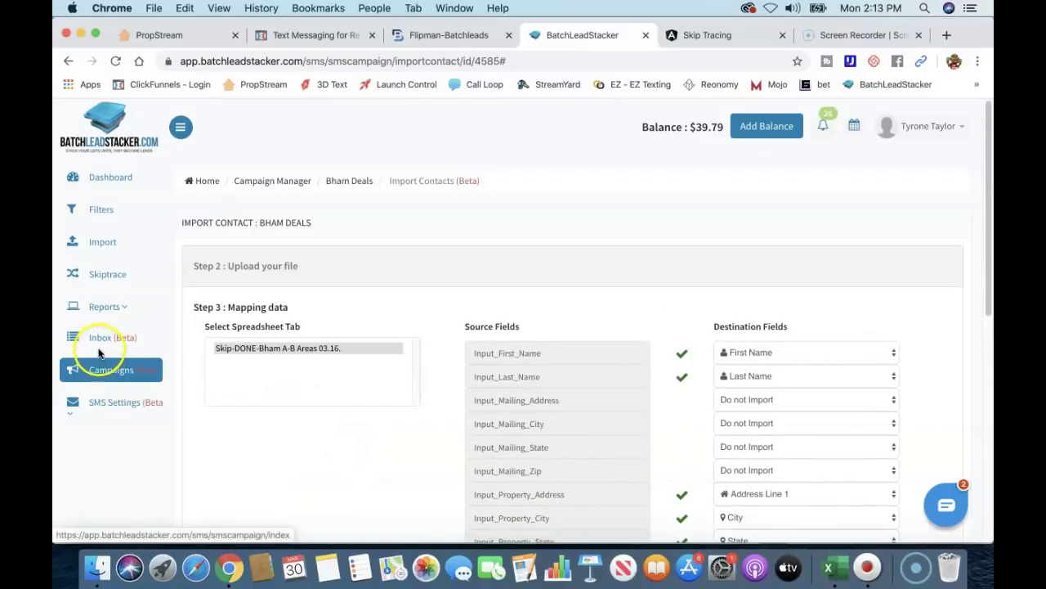
{"action": "left_click", "coordinate": [104, 372]}
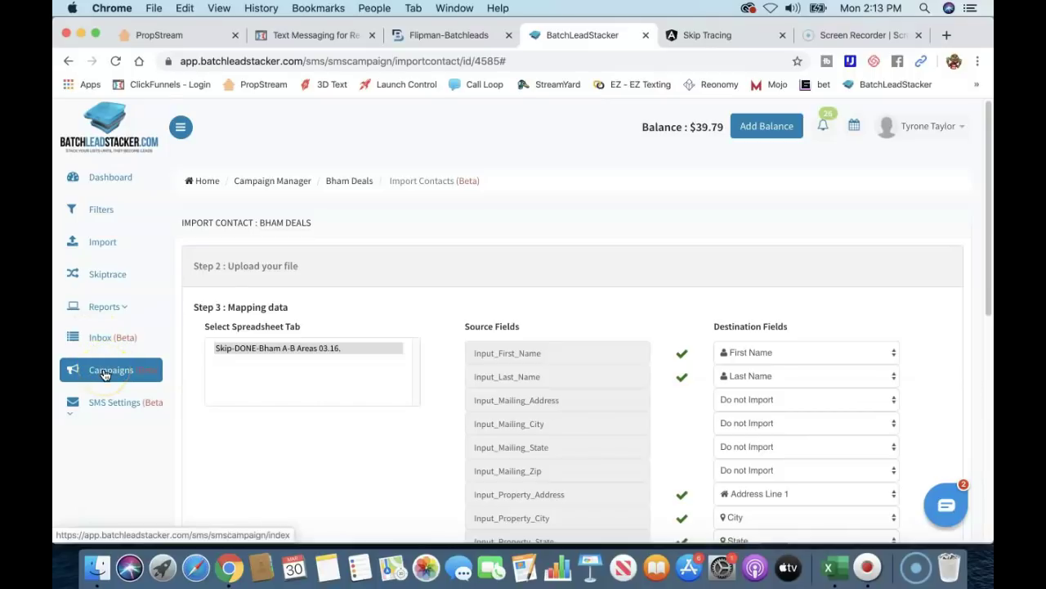
{"action": "scroll", "coordinate": [442, 421], "scroll_direction": "down", "scroll_amount": 10}
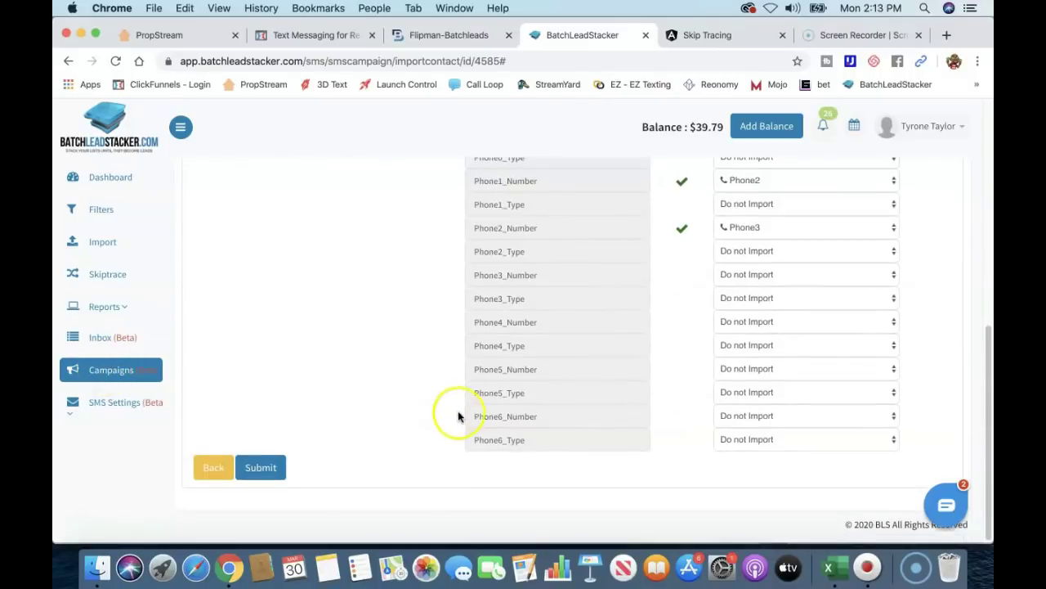
{"action": "left_click", "coordinate": [261, 468]}
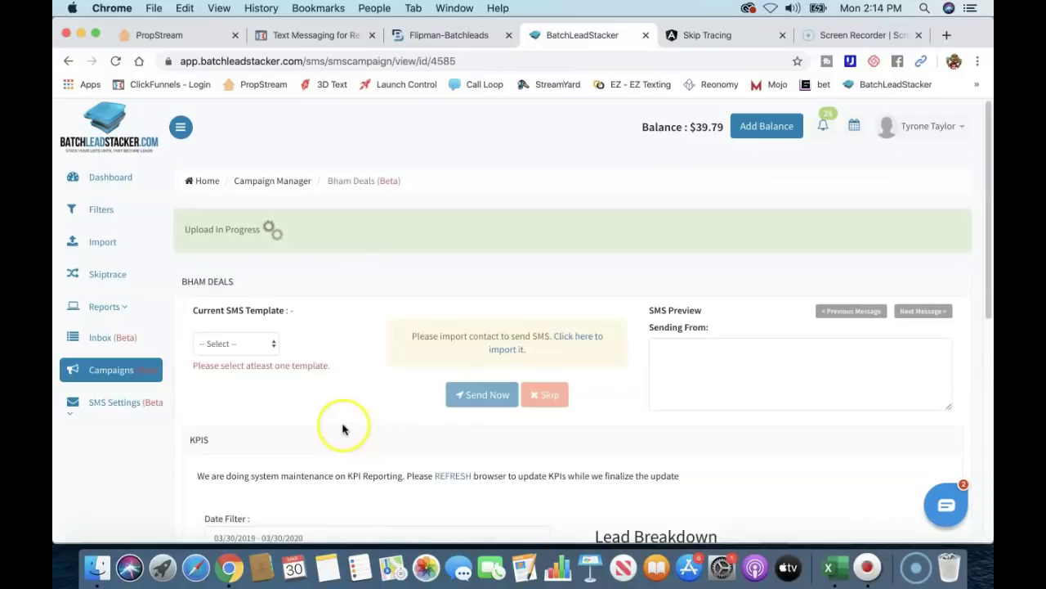
- Set the Bham Deals campaign's SMS template to One - Generic Ask and return to the campaign manager
{"action": "left_click", "coordinate": [276, 344]}
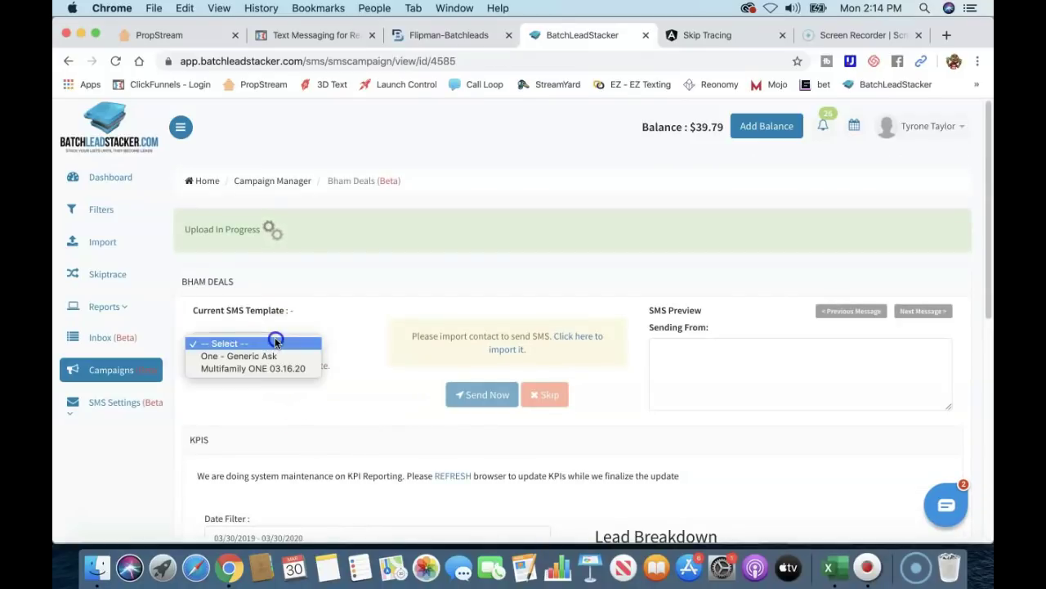
{"action": "left_click", "coordinate": [274, 355]}
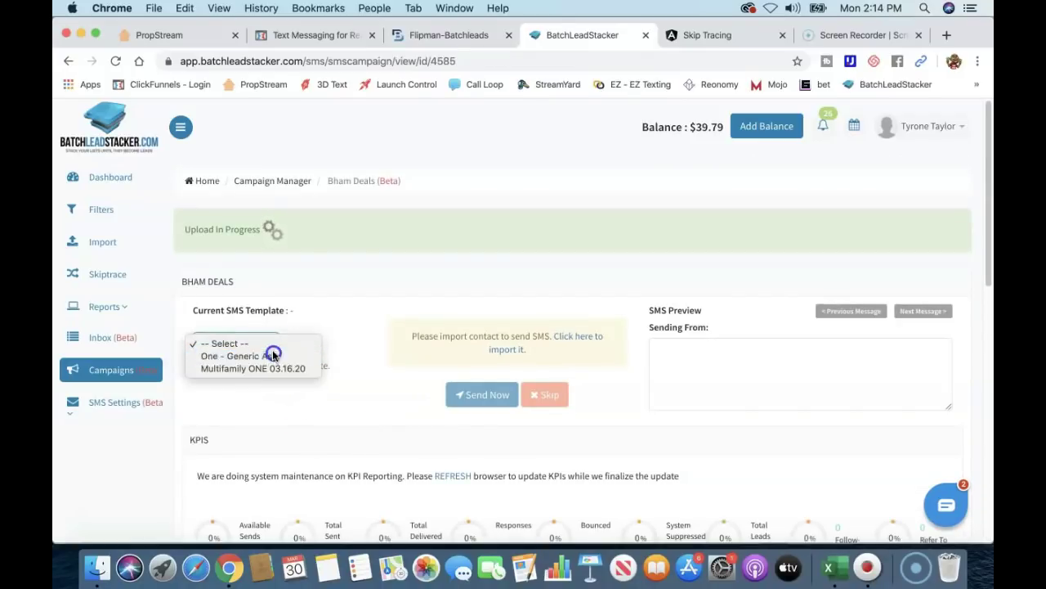
{"action": "scroll", "coordinate": [314, 409], "scroll_direction": "down", "scroll_amount": 2}
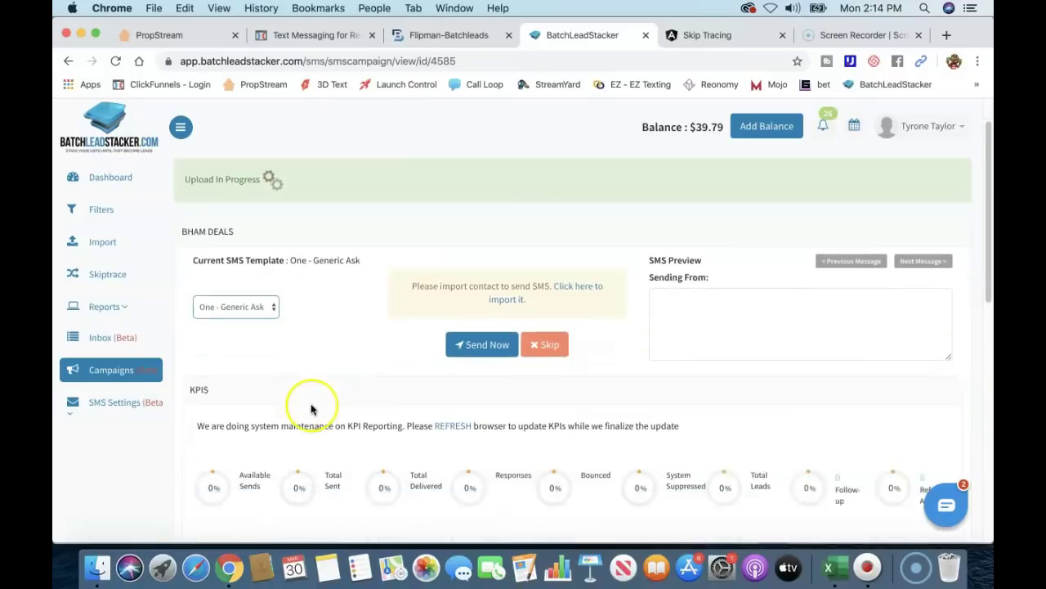
{"action": "scroll", "coordinate": [383, 384], "scroll_direction": "down", "scroll_amount": 2}
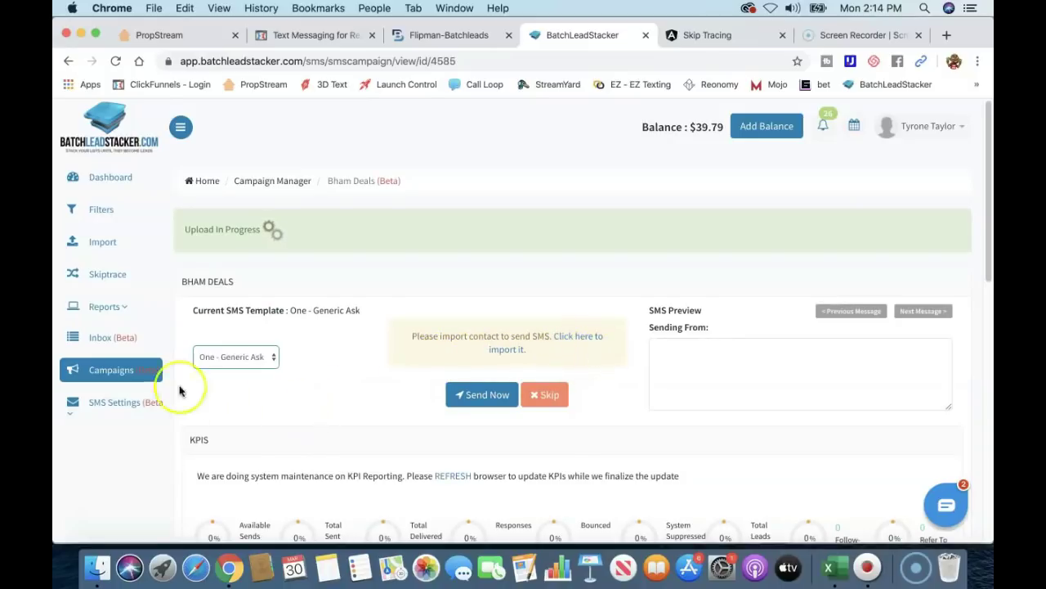
{"action": "left_click", "coordinate": [116, 374]}
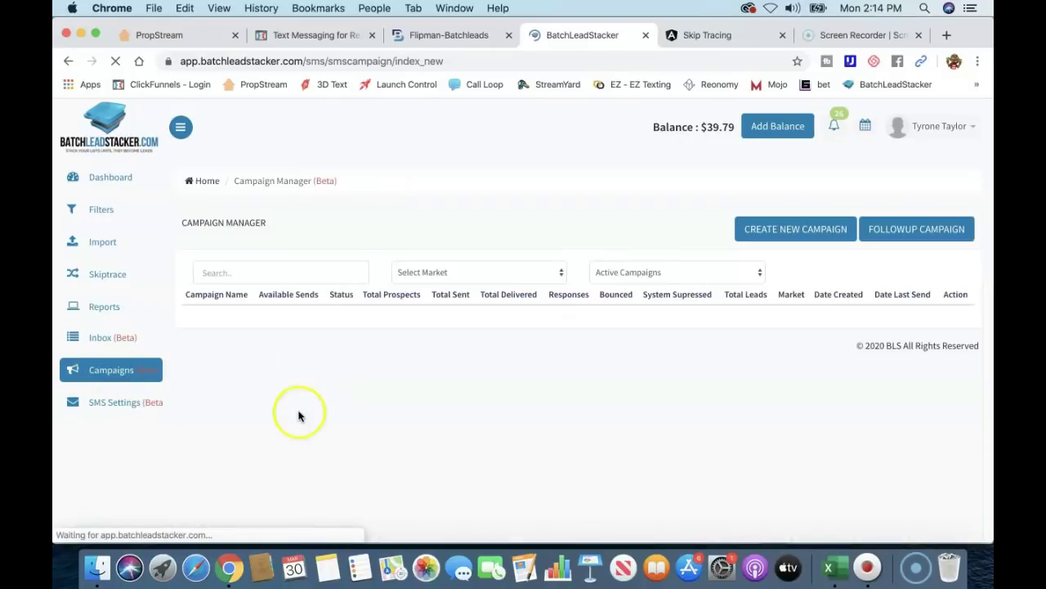
- Resume the Bham A-B Areas 03.16.20 campaign and look over its current recipient, SMS preview and KPIs
{"action": "scroll", "coordinate": [331, 425], "scroll_direction": "down", "scroll_amount": 2}
{"action": "scroll", "coordinate": [331, 426], "scroll_direction": "down", "scroll_amount": 1}
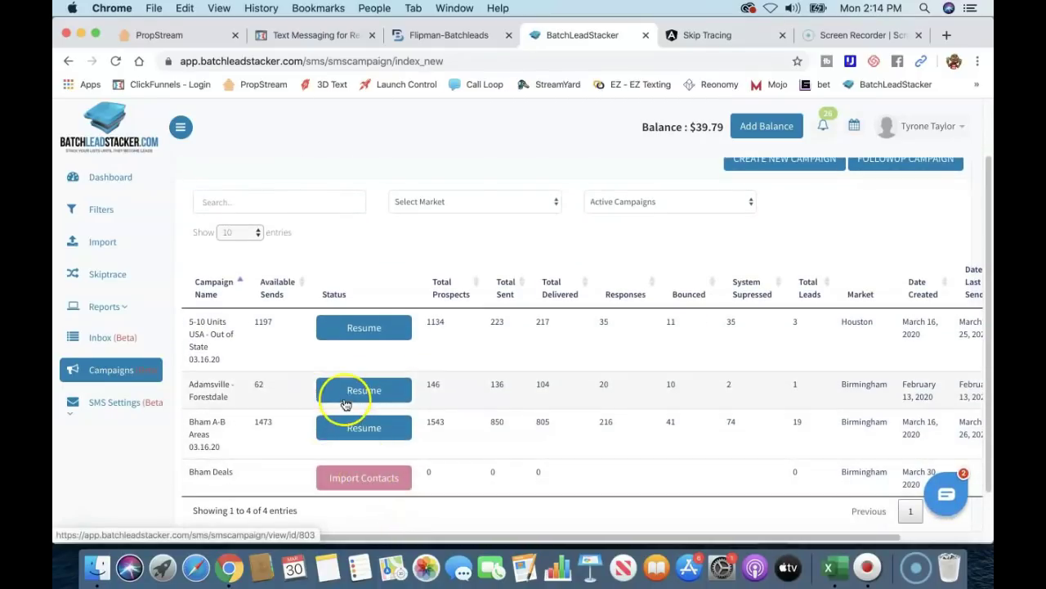
{"action": "left_click", "coordinate": [357, 432]}
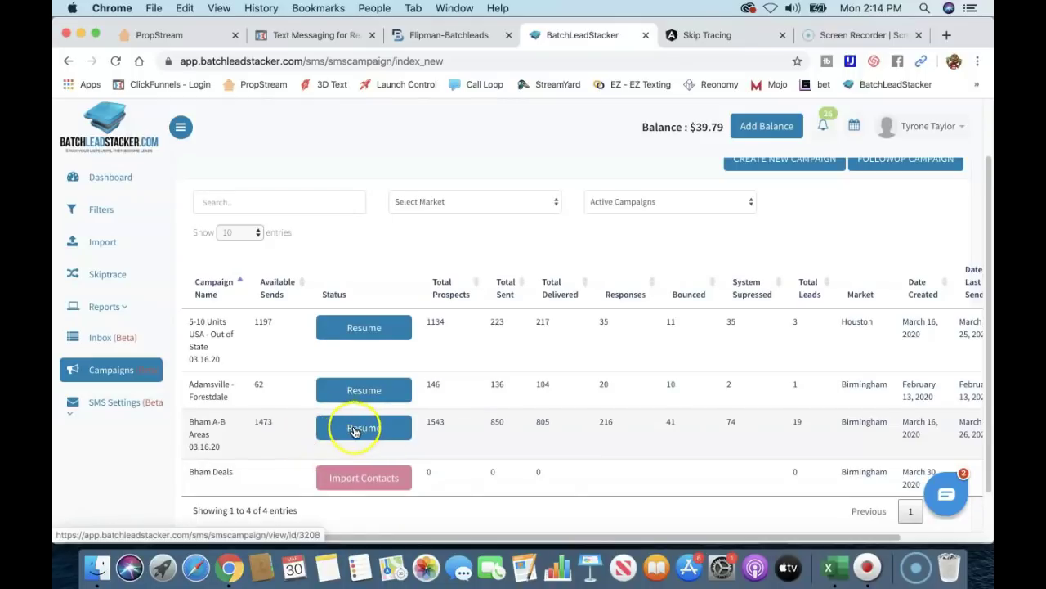
{"action": "left_click", "coordinate": [479, 501]}
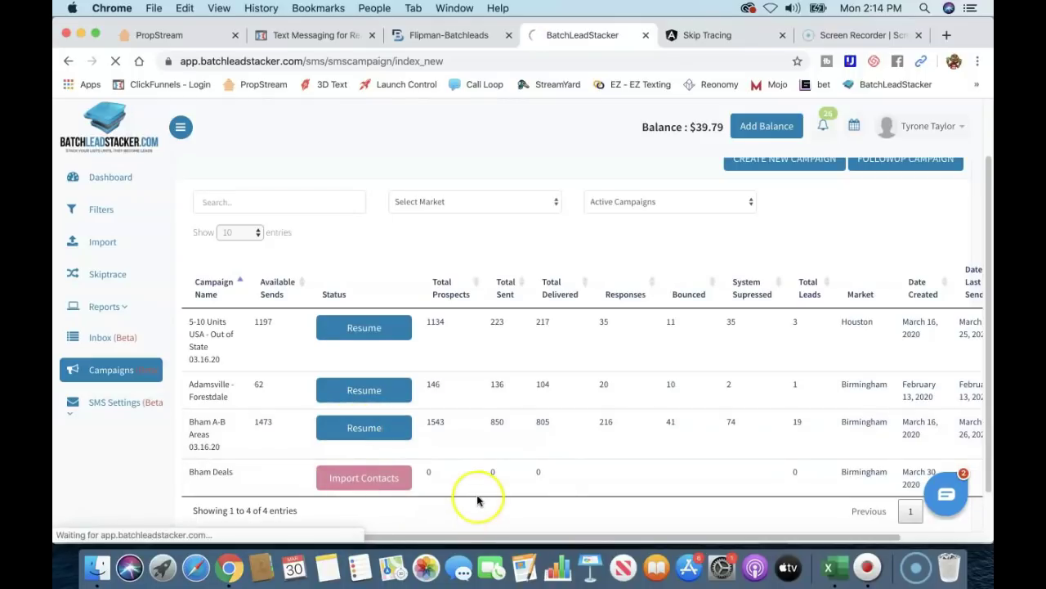
{"action": "left_click", "coordinate": [463, 474]}
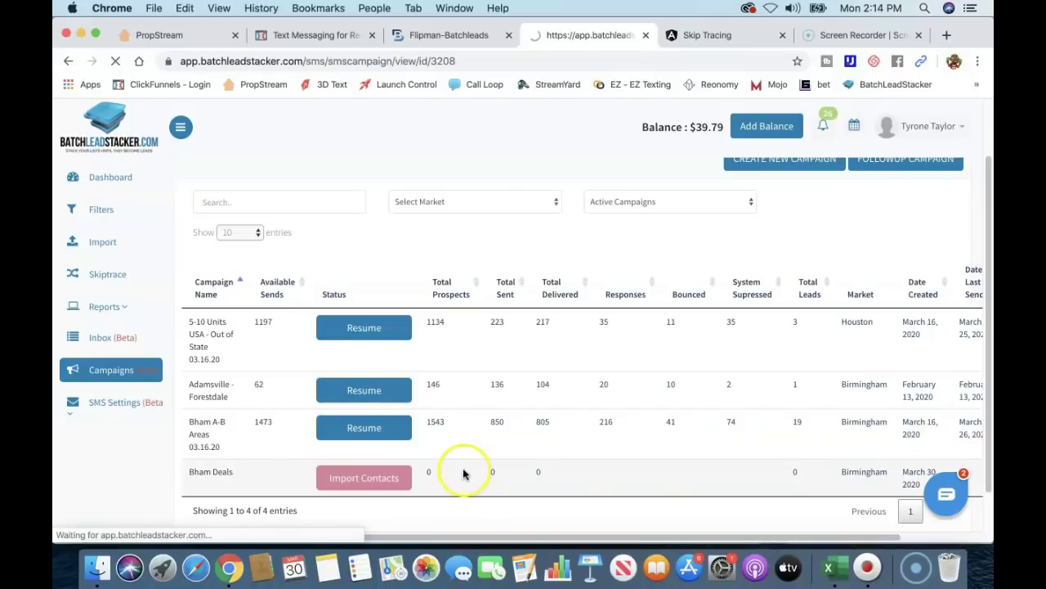
{"action": "left_click", "coordinate": [468, 351]}
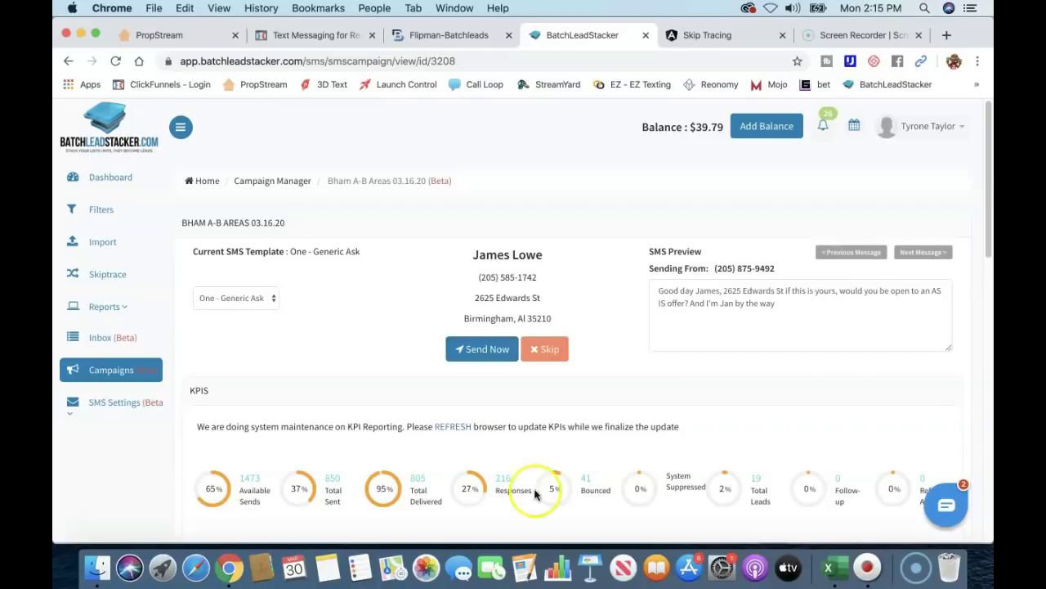
{"action": "left_click", "coordinate": [468, 350]}
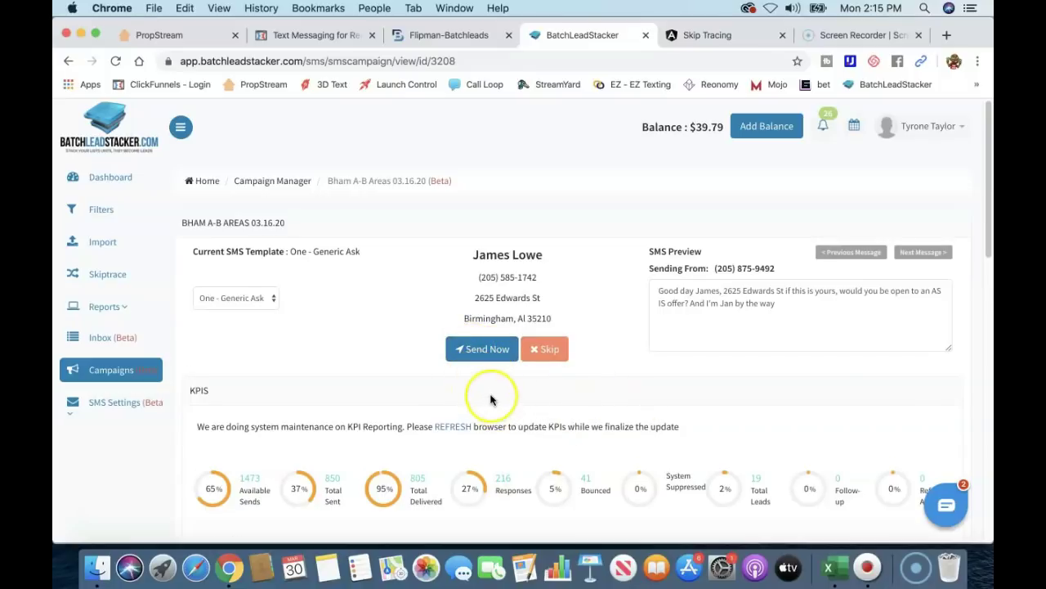
{"action": "scroll", "coordinate": [483, 385], "scroll_direction": "down", "scroll_amount": 1}
{"action": "scroll", "coordinate": [492, 402], "scroll_direction": "down", "scroll_amount": 3}
{"action": "scroll", "coordinate": [493, 403], "scroll_direction": "up", "scroll_amount": 3}
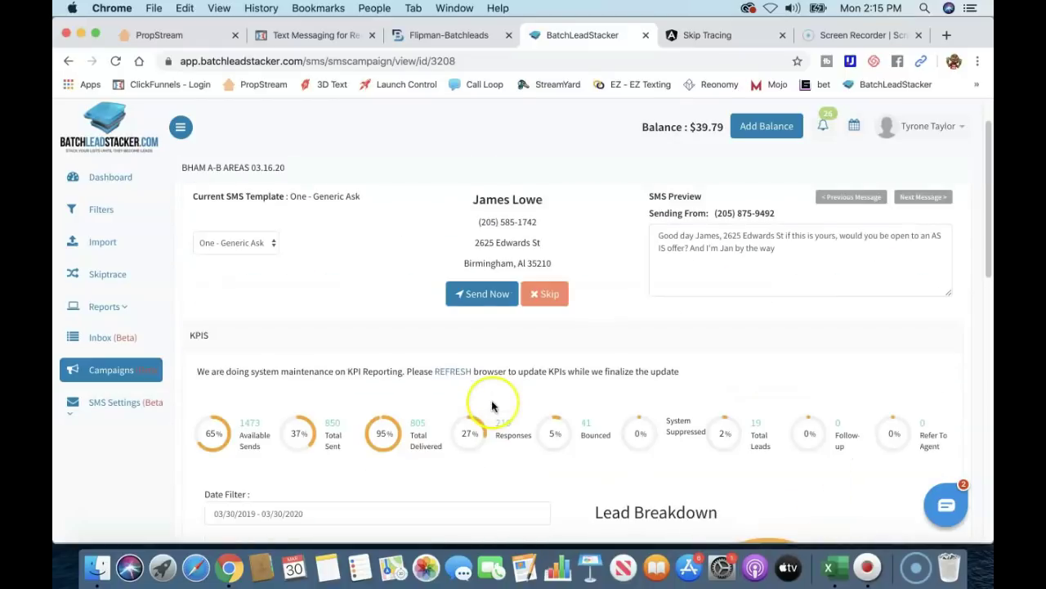
{"action": "scroll", "coordinate": [492, 405], "scroll_direction": "up", "scroll_amount": 1}
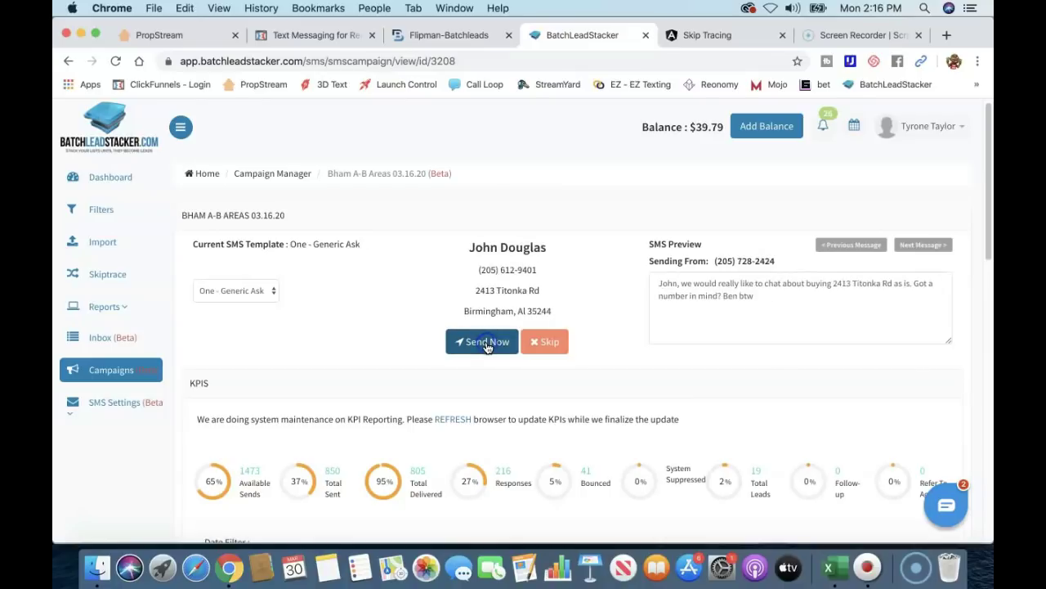
- Send the One - Generic Ask text messages to the campaign's next prospects, one recipient after another
{"action": "left_click", "coordinate": [487, 346]}
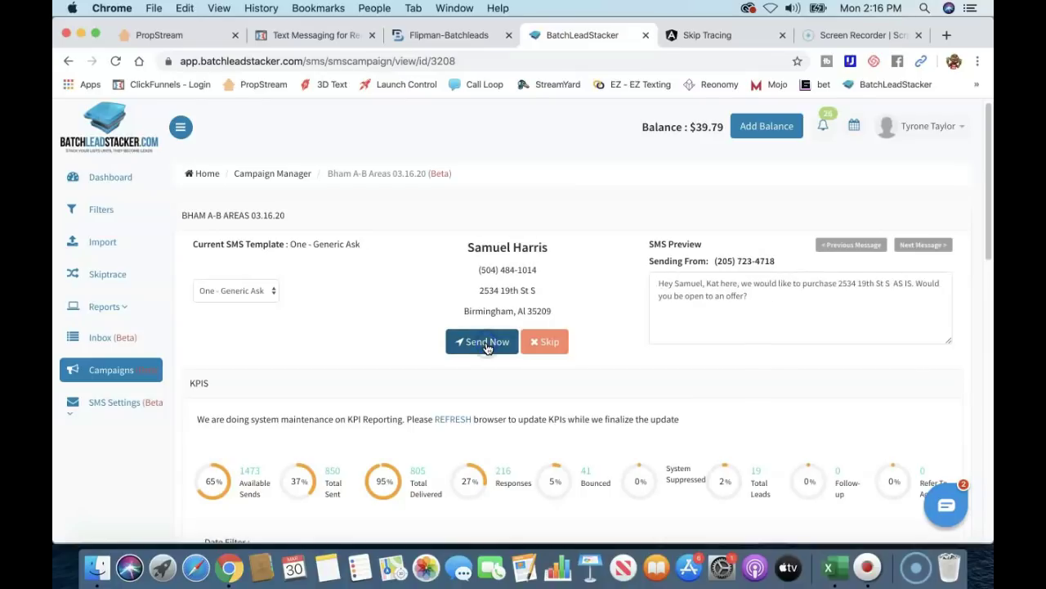
{"action": "left_click", "coordinate": [486, 346]}
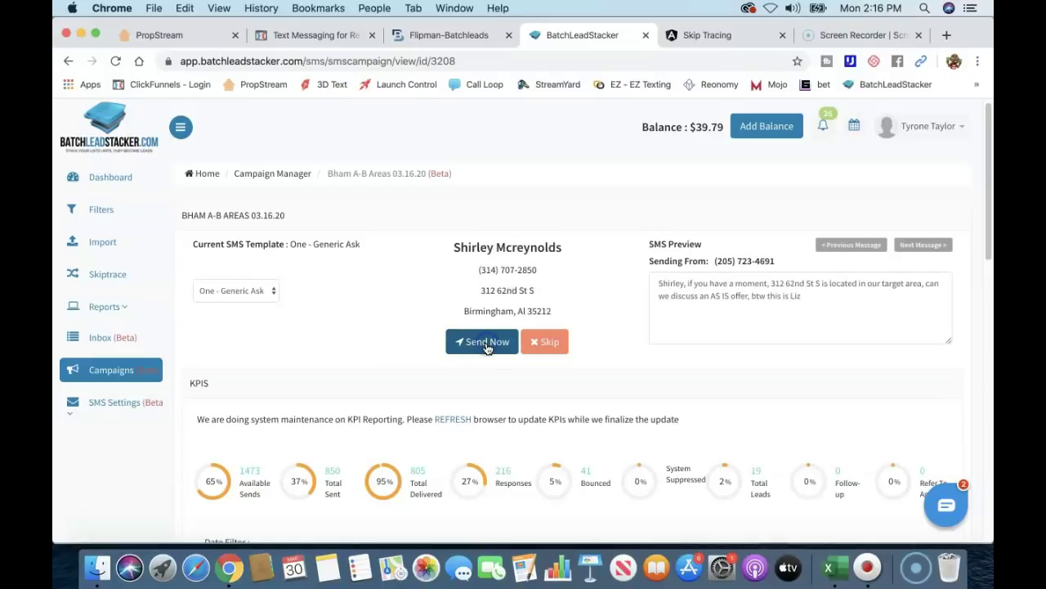
{"action": "left_click", "coordinate": [487, 347]}
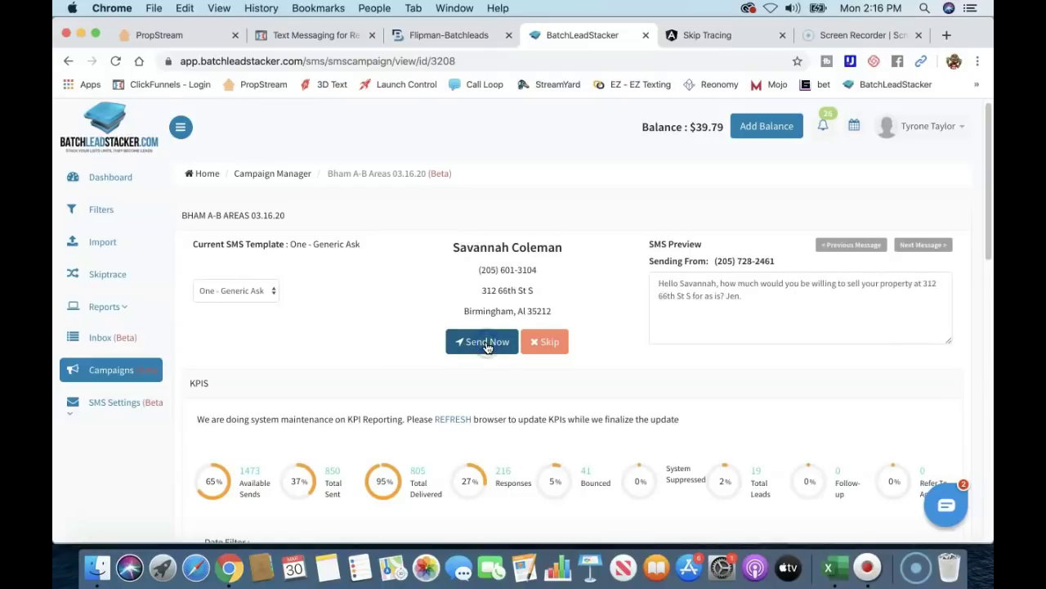
{"action": "left_click", "coordinate": [487, 347]}
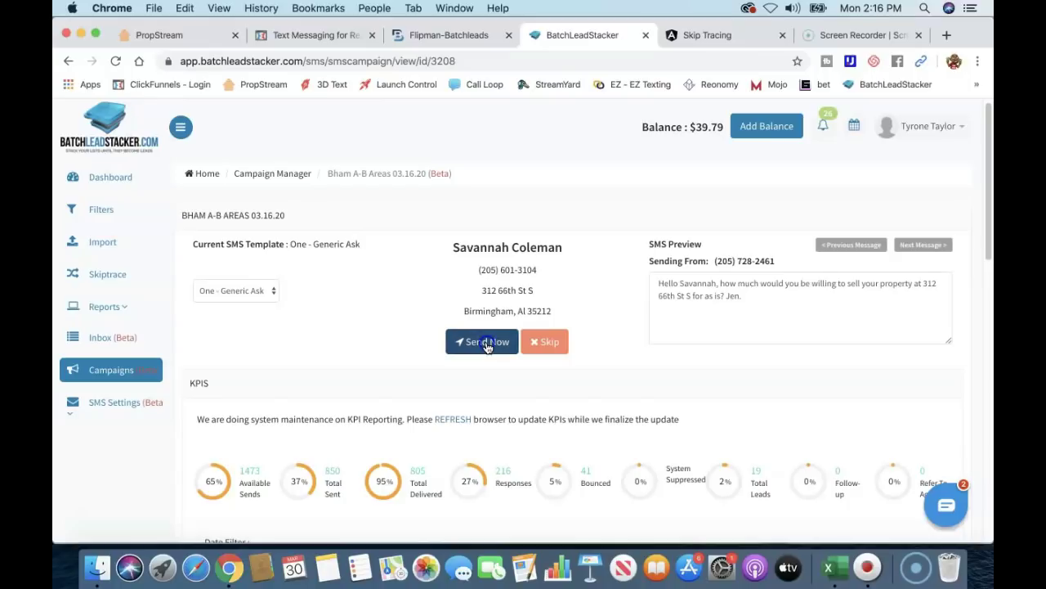
{"action": "scroll", "coordinate": [486, 347], "scroll_direction": "down", "scroll_amount": 3}
{"action": "scroll", "coordinate": [486, 348], "scroll_direction": "up", "scroll_amount": 3}
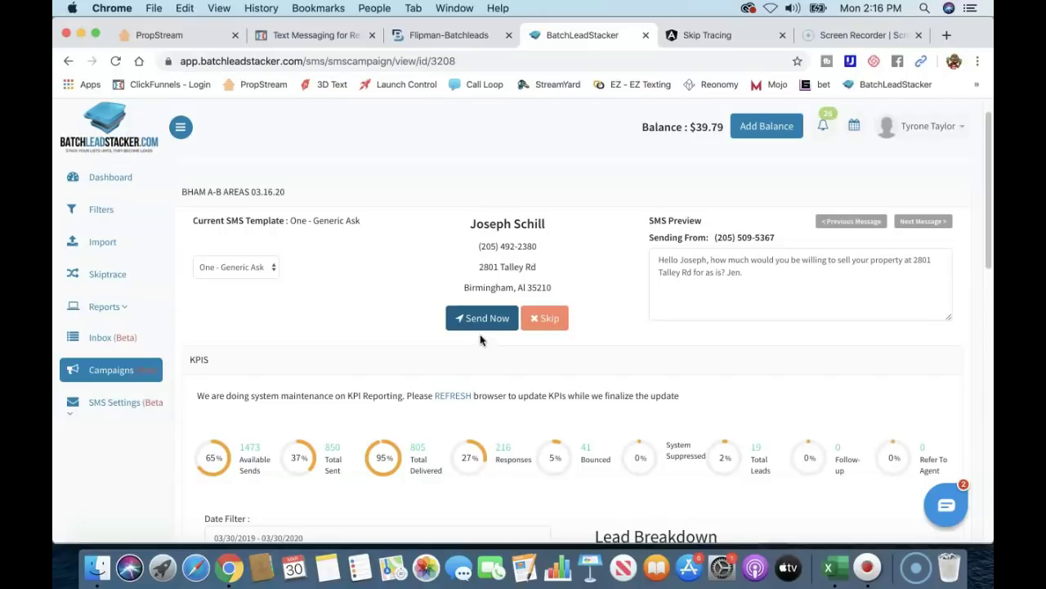
{"action": "left_click", "coordinate": [456, 339]}
{"action": "left_click", "coordinate": [152, 121]}
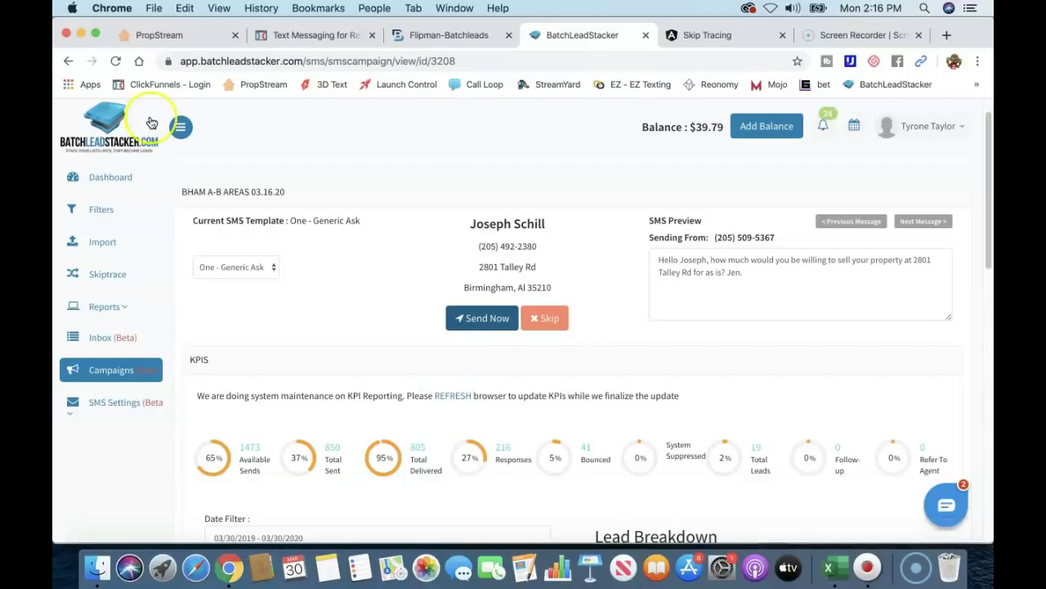
- Open the SMS inbox, check the campaign filter choices without picking one, and read the displayed unread conversation from its beginning
{"action": "left_click", "coordinate": [114, 337]}
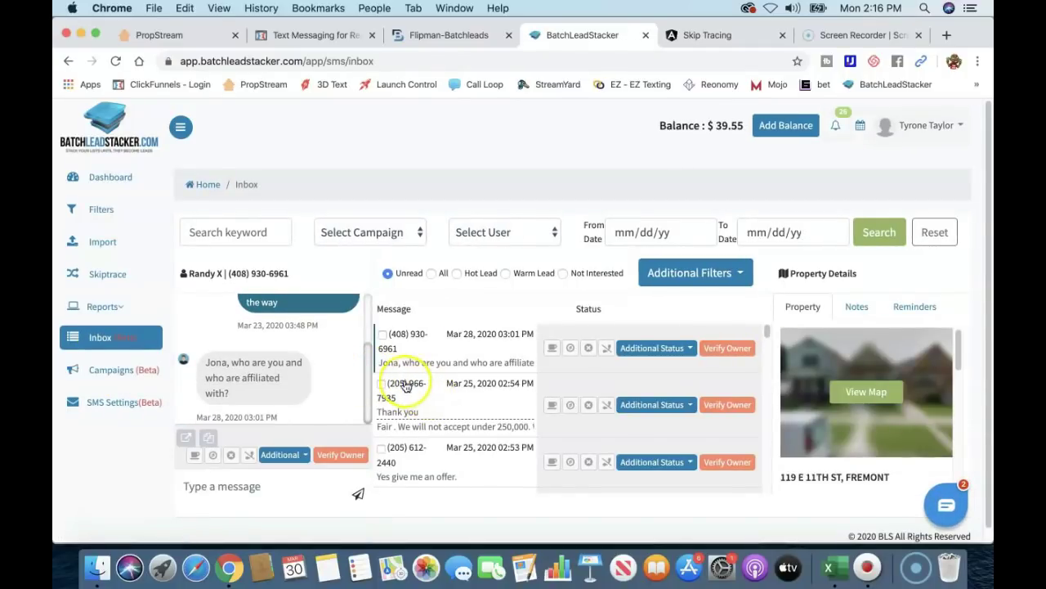
{"action": "left_click", "coordinate": [415, 233]}
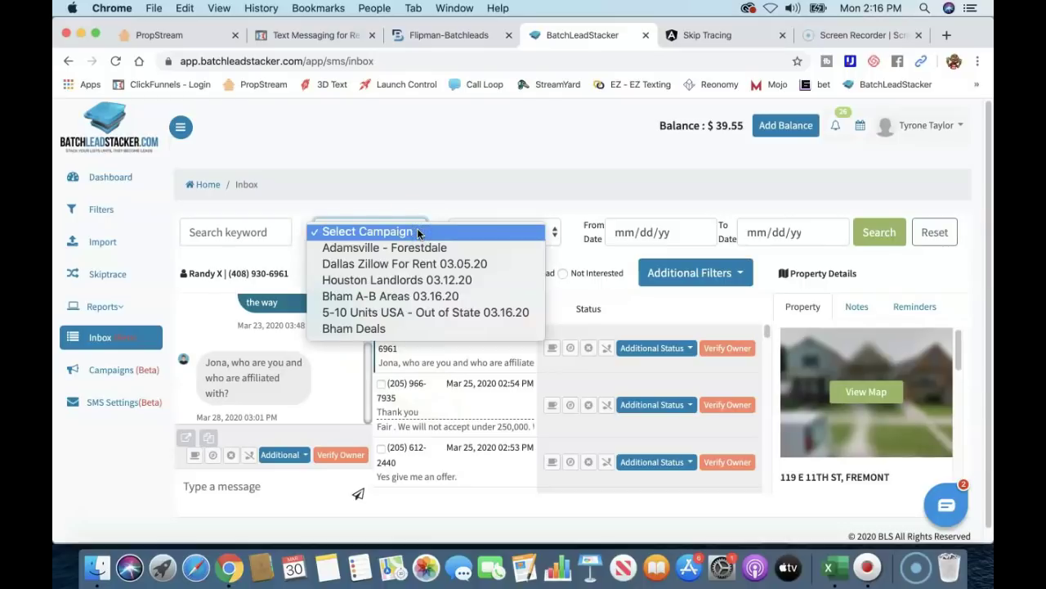
{"action": "left_click", "coordinate": [397, 200]}
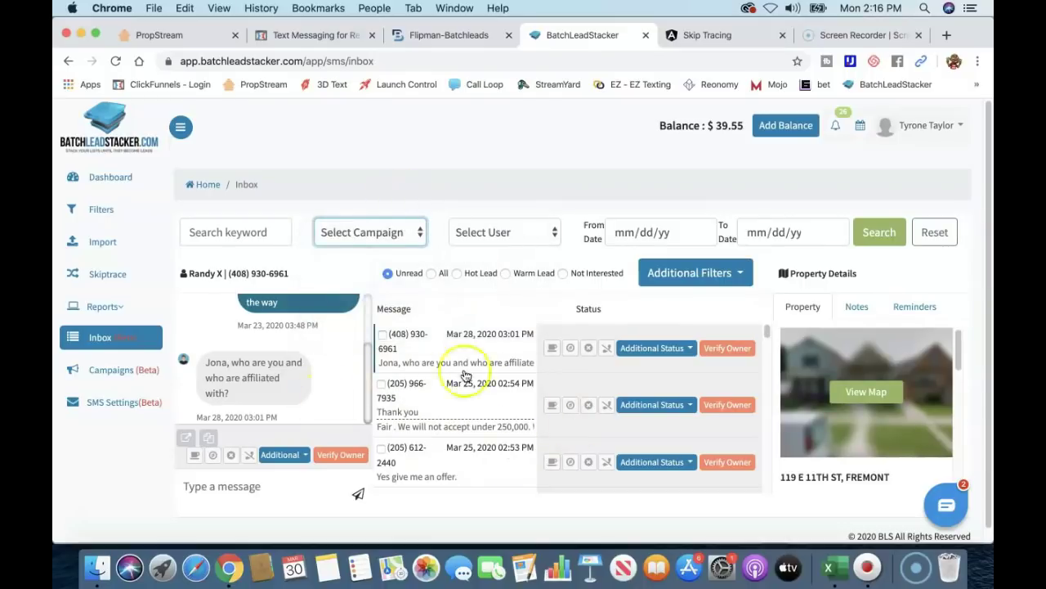
{"action": "left_click_drag", "start_coordinate": [369, 406], "coordinate": [370, 323]}
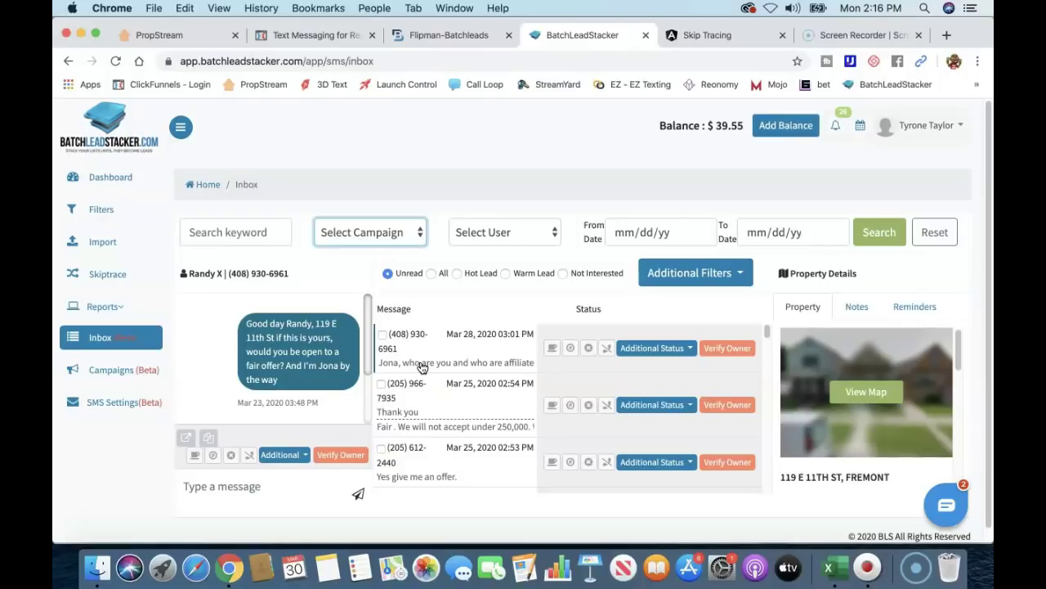
{"action": "left_click", "coordinate": [126, 442]}
- Switch to the BatchLeads Flipman page and read down through its text messaging facts
{"action": "left_click", "coordinate": [446, 36]}
{"action": "scroll", "coordinate": [411, 340], "scroll_direction": "down", "scroll_amount": 10}
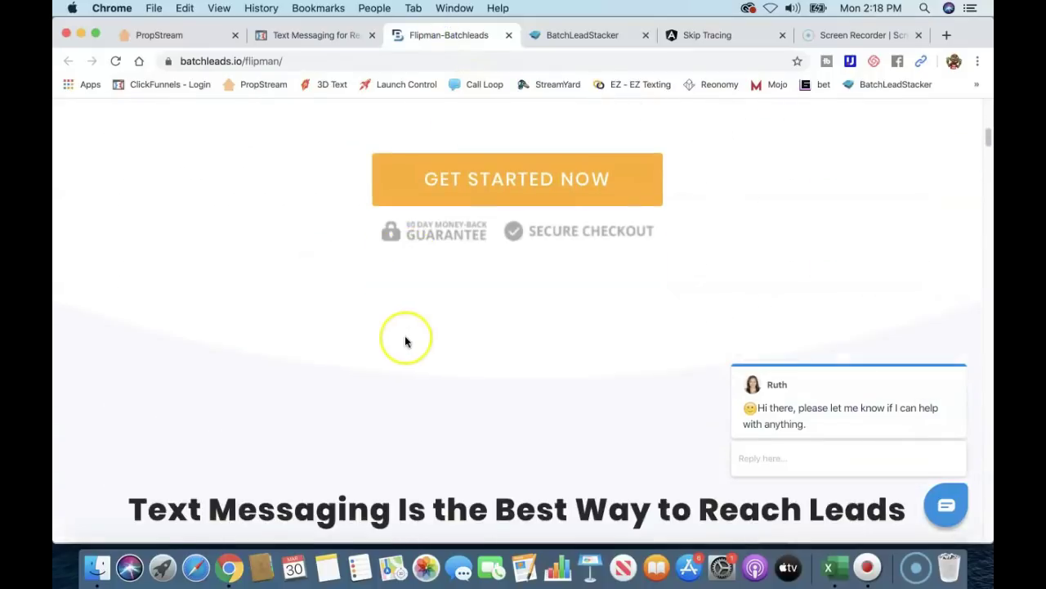
{"action": "scroll", "coordinate": [397, 334], "scroll_direction": "down", "scroll_amount": 5}
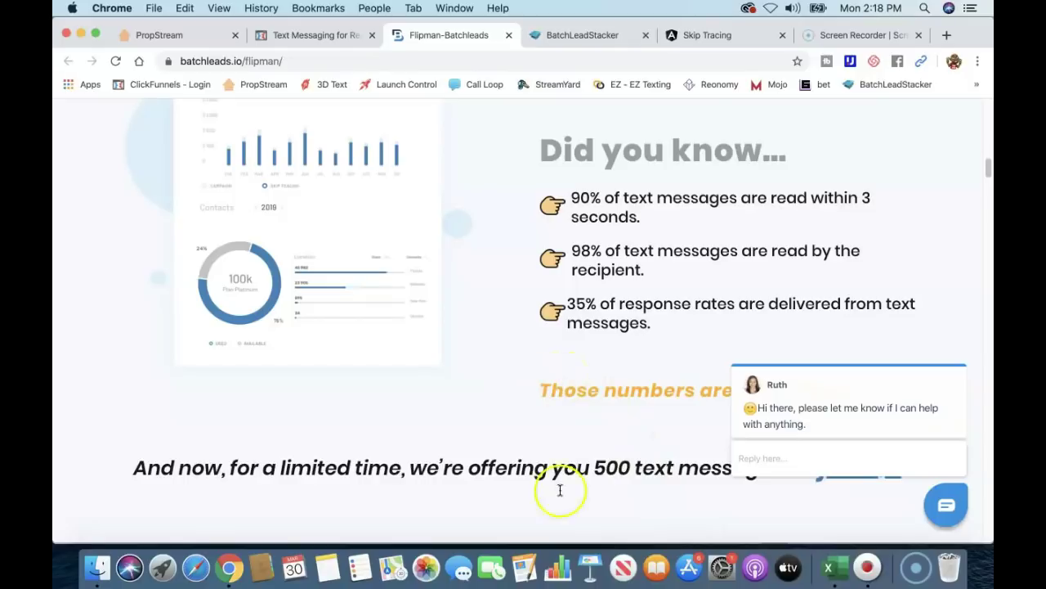
- View the Text2Flip page, check back on the inbox, and review the BatchLeads offer of 500 text messages for $1
{"action": "left_click", "coordinate": [303, 35]}
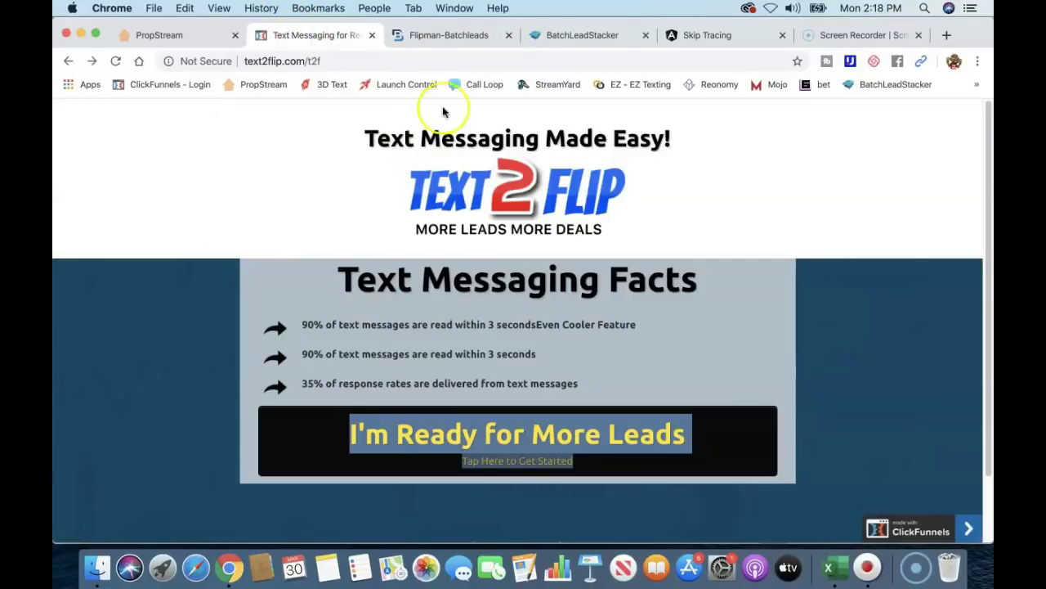
{"action": "left_click", "coordinate": [582, 35]}
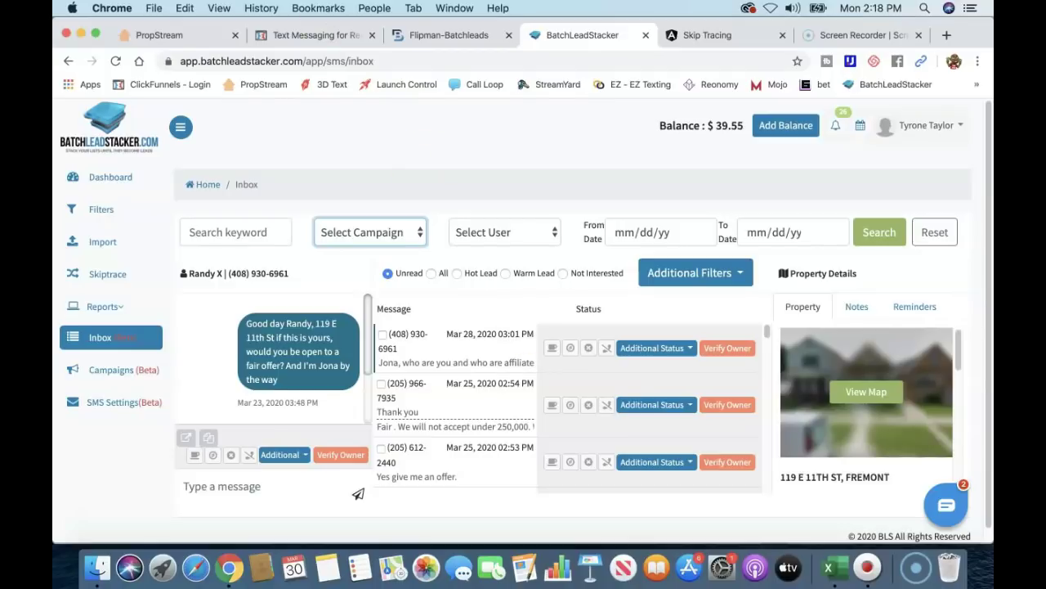
{"action": "left_click", "coordinate": [265, 37]}
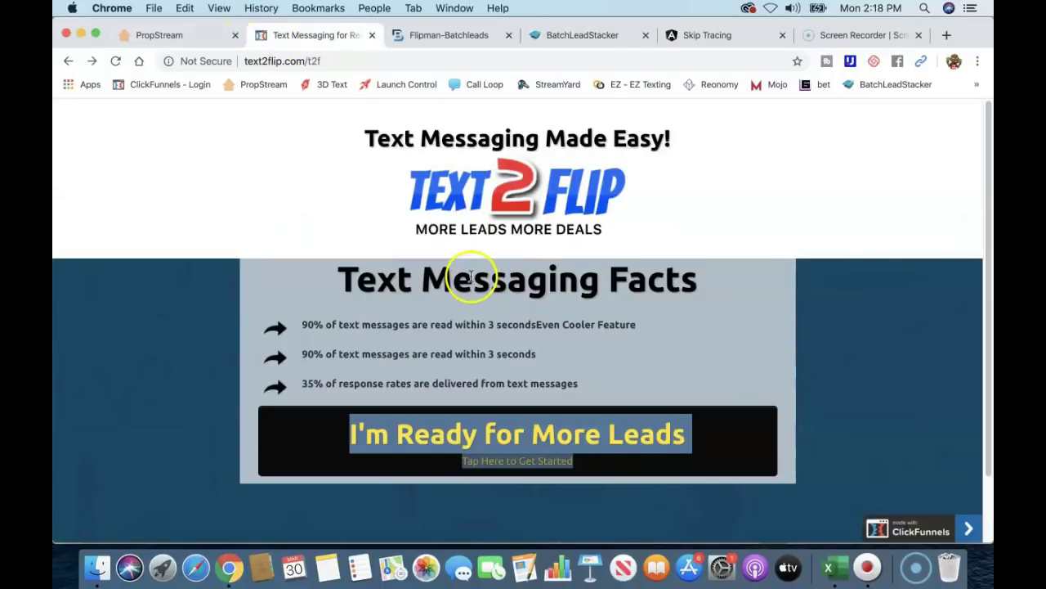
{"action": "left_click", "coordinate": [412, 37]}
{"action": "scroll", "coordinate": [433, 242], "scroll_direction": "down", "scroll_amount": 5}
{"action": "scroll", "coordinate": [432, 242], "scroll_direction": "up", "scroll_amount": 15}
{"action": "scroll", "coordinate": [408, 250], "scroll_direction": "down", "scroll_amount": 1}
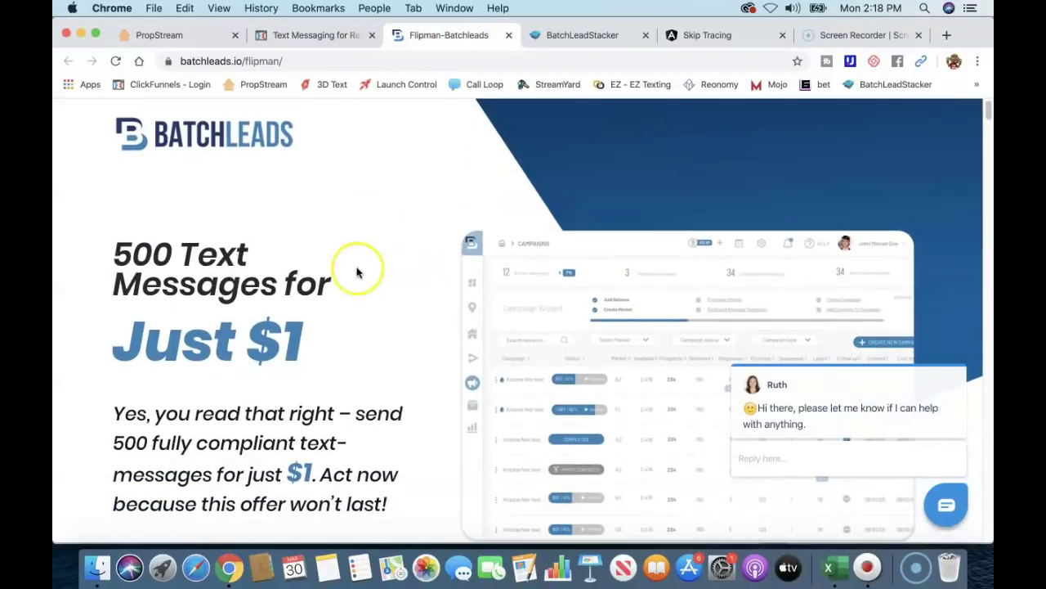